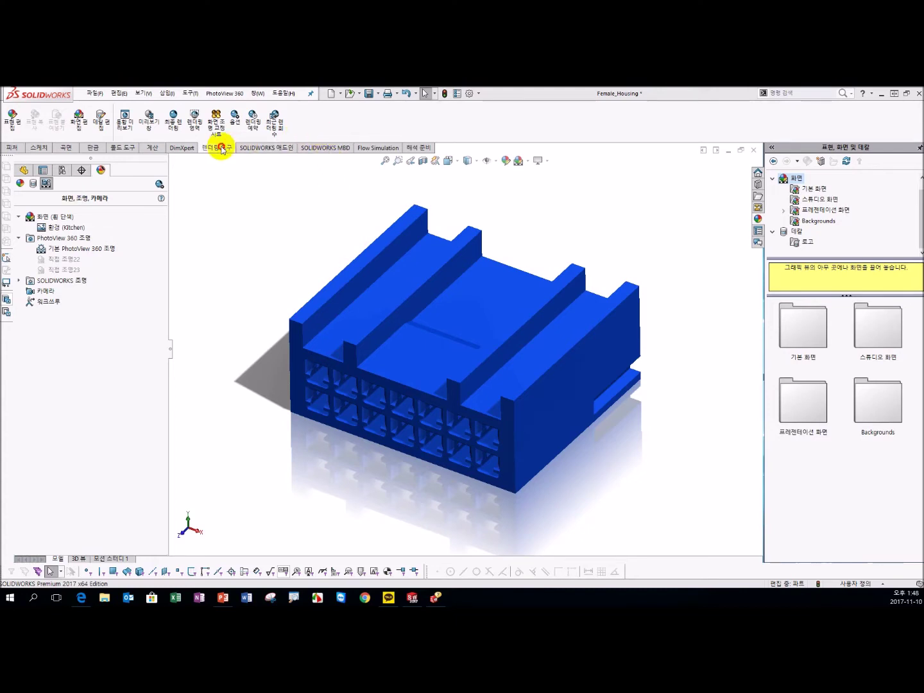
Detach a floating copy of the Render Tools toolbar over the left pane
{"action": "left_click_drag", "start_coordinate": [222, 149], "coordinate": [222, 149]}
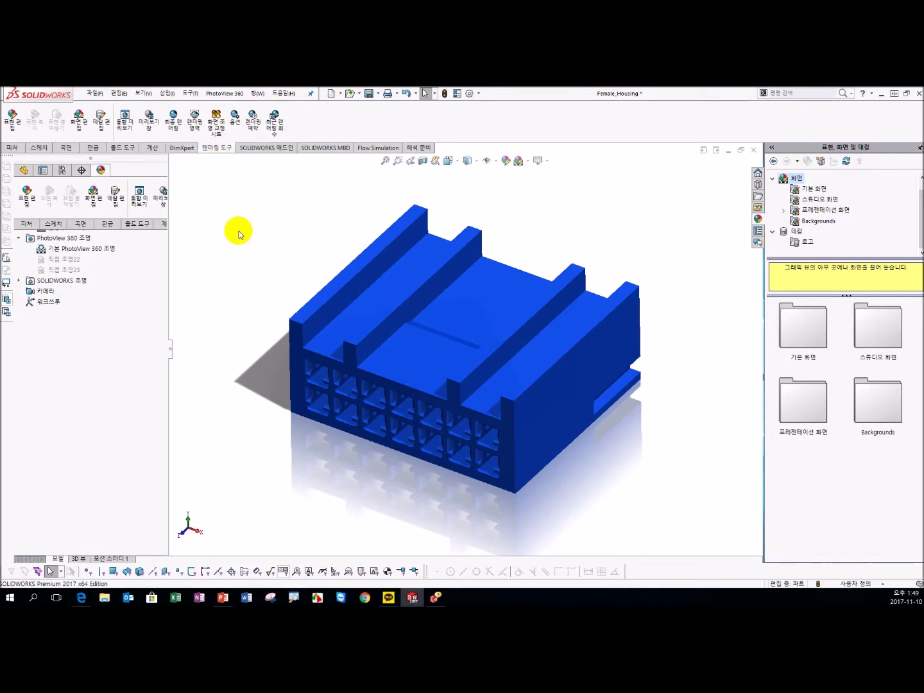
{"action": "left_click", "coordinate": [478, 94]}
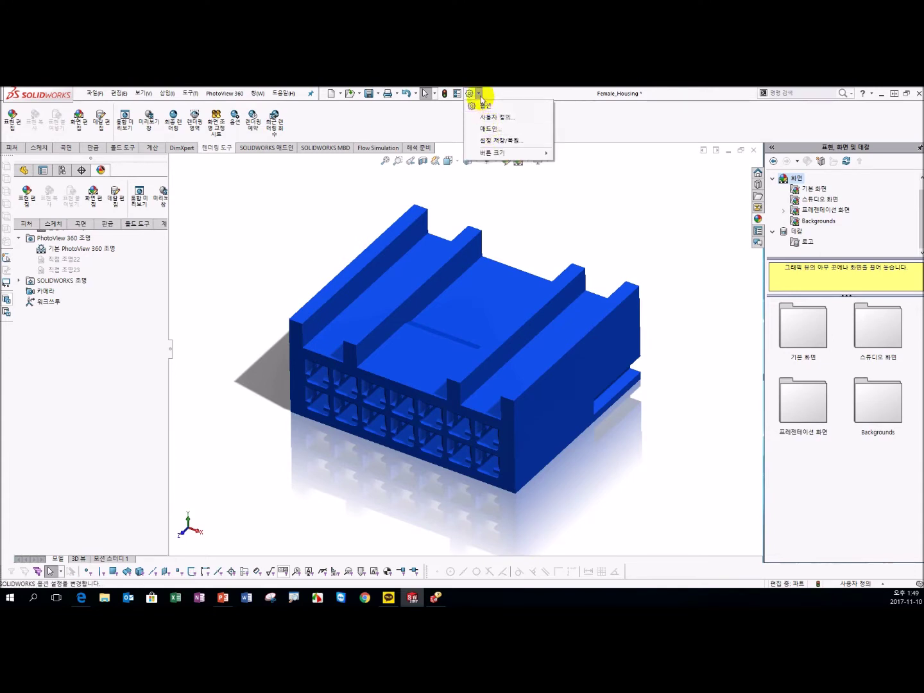
Disable the PhotoView 360 add-in, then re-enable it in Add-ins
{"action": "left_click", "coordinate": [487, 129]}
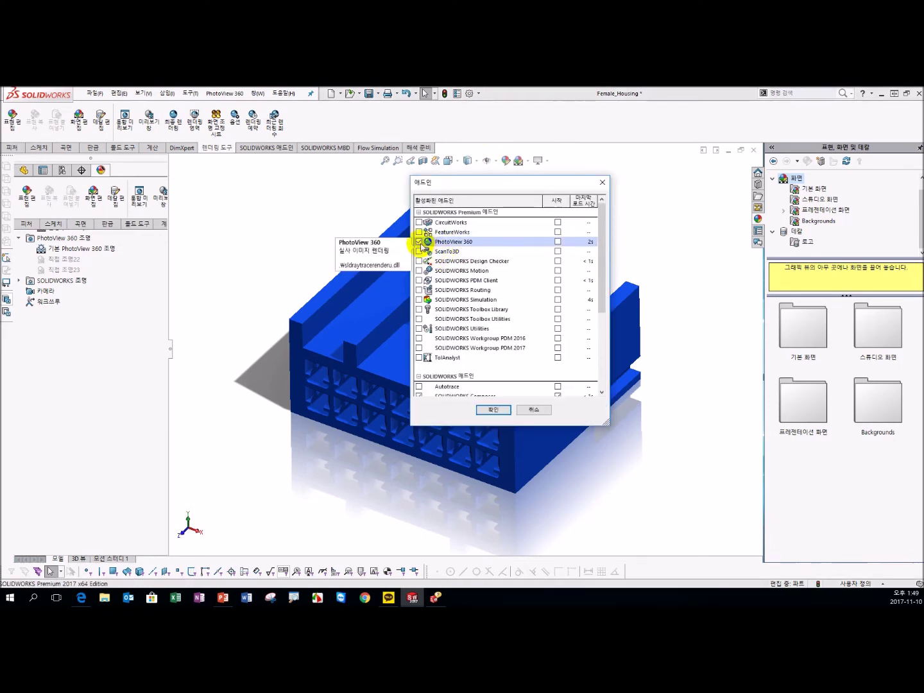
{"action": "left_click", "coordinate": [419, 242]}
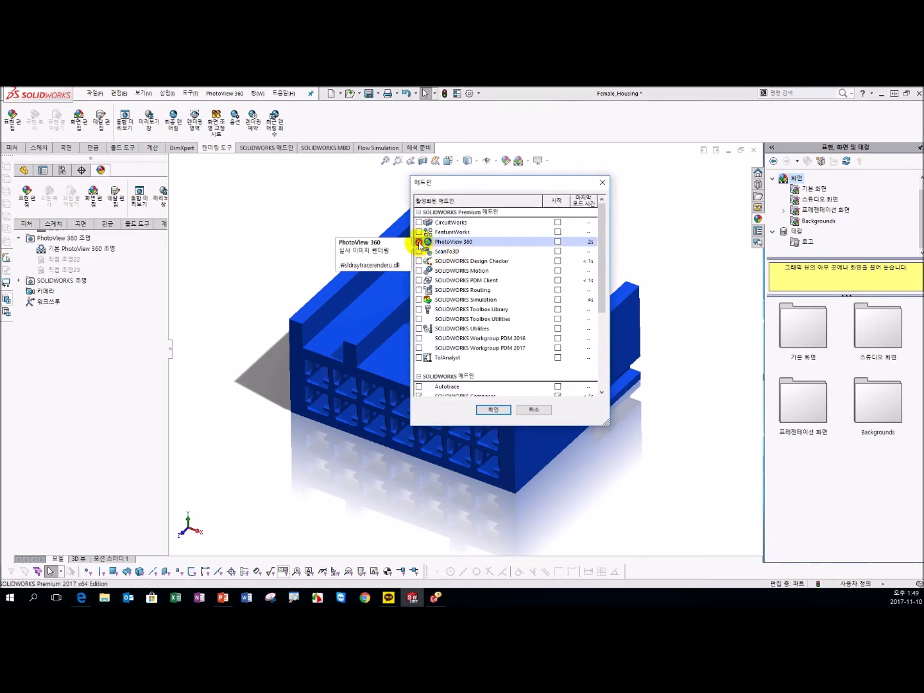
{"action": "left_click", "coordinate": [483, 412]}
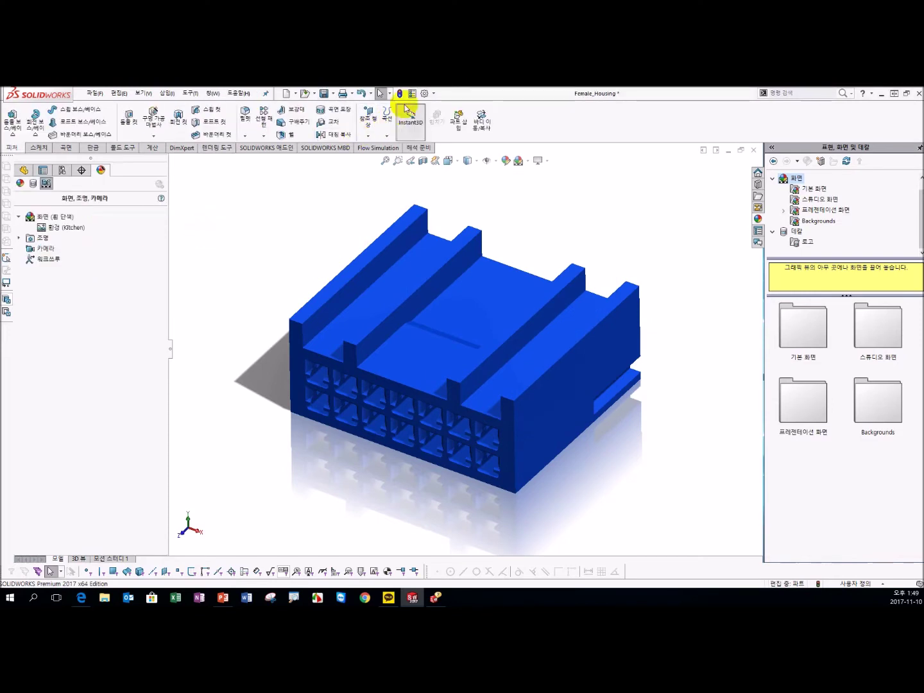
{"action": "left_click", "coordinate": [434, 95]}
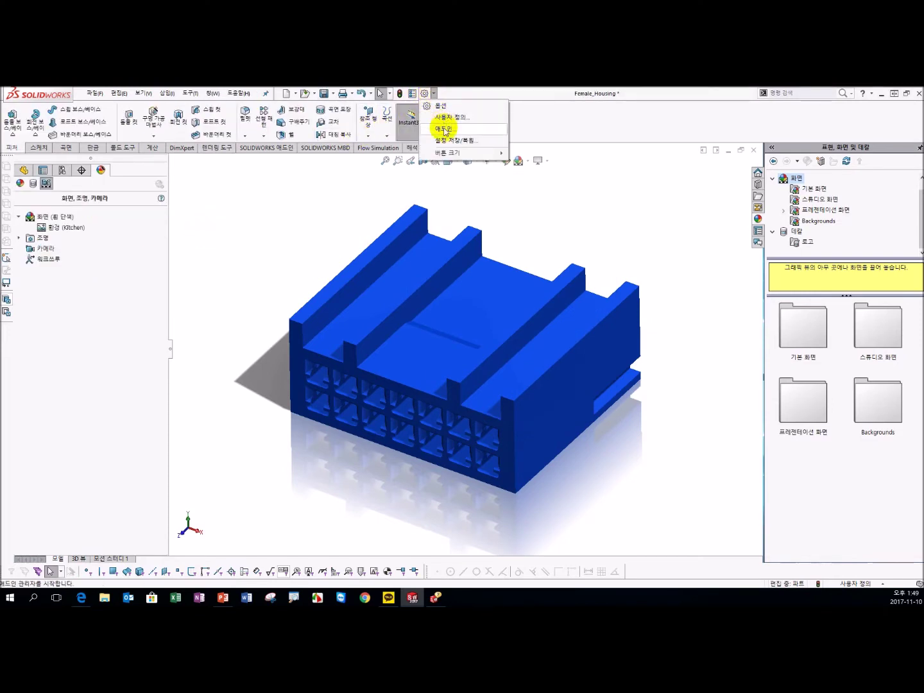
{"action": "left_click", "coordinate": [444, 129]}
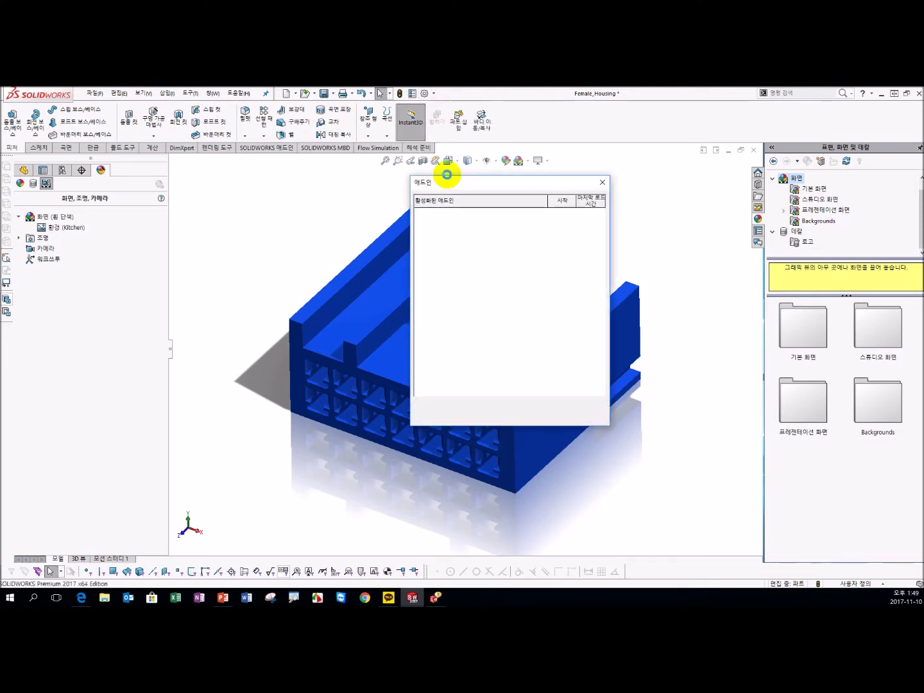
{"action": "left_click", "coordinate": [419, 242]}
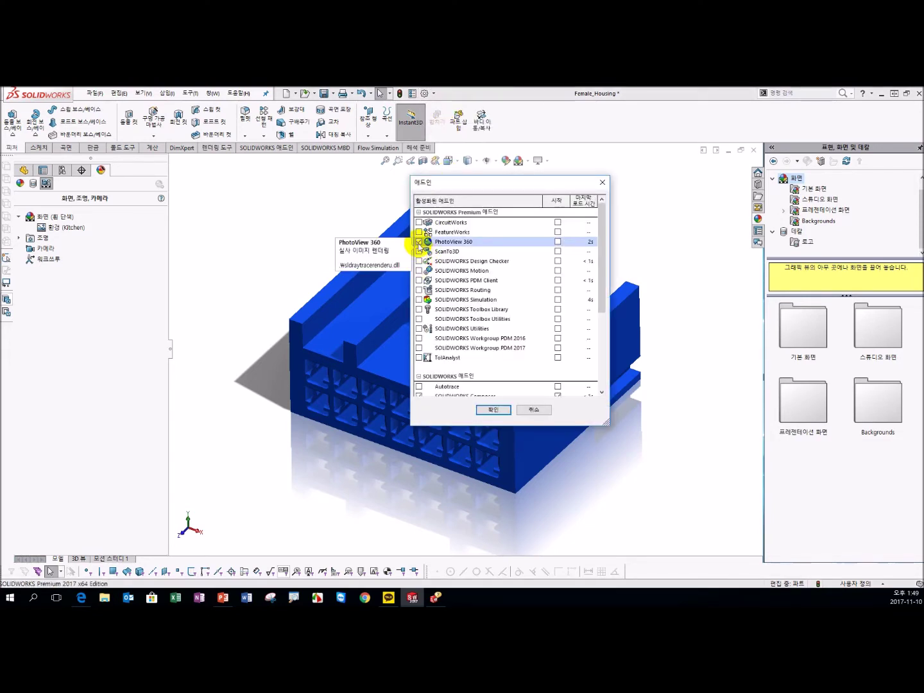
{"action": "left_click", "coordinate": [494, 410]}
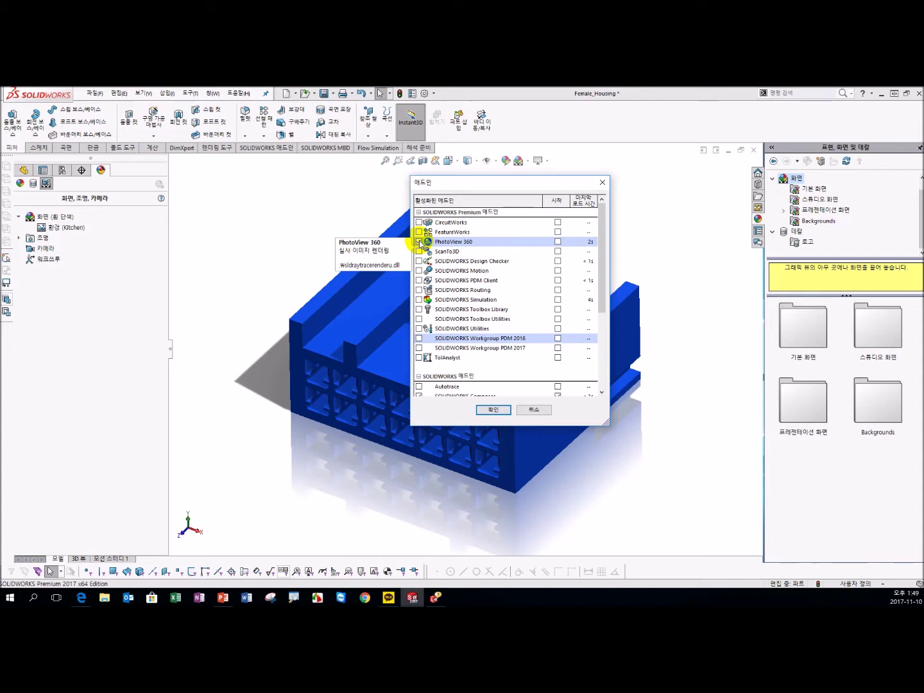
{"action": "left_click", "coordinate": [488, 409]}
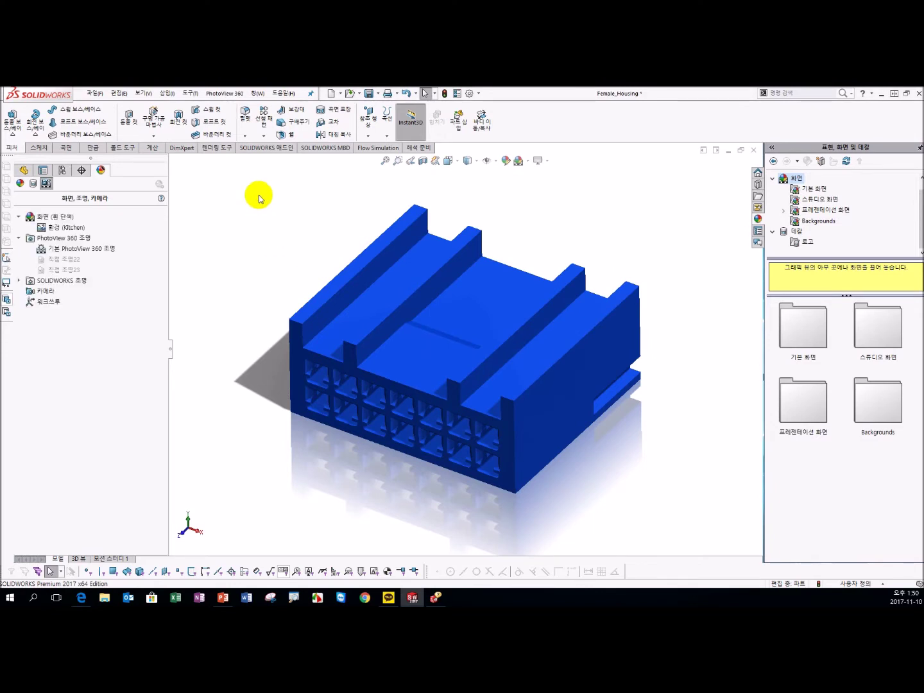
Hide the Render Tools tab in the CommandManager, then restore it and make it active
{"action": "left_click", "coordinate": [263, 147]}
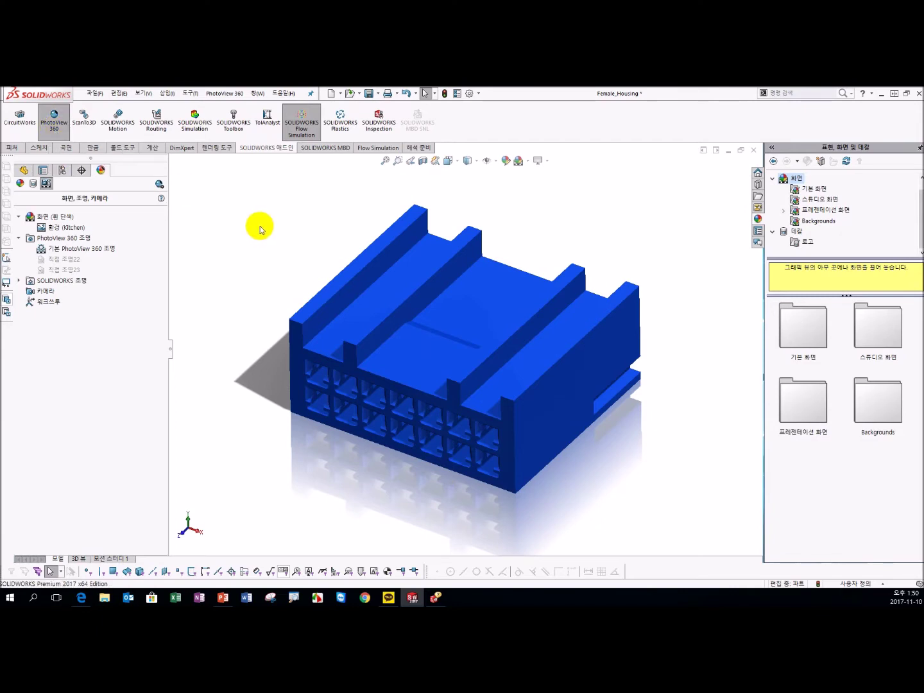
{"action": "left_click", "coordinate": [219, 151]}
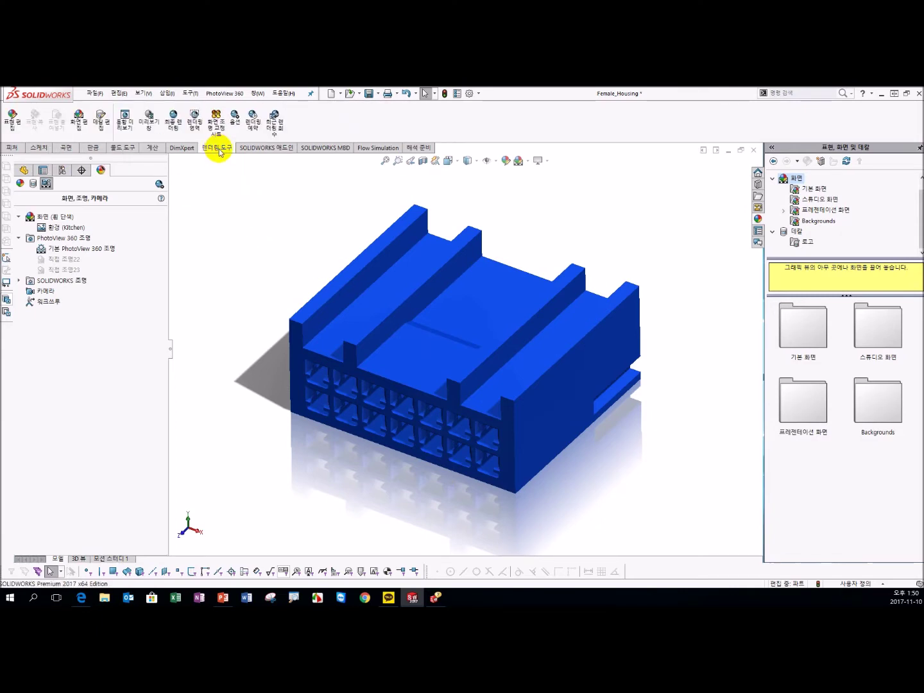
{"action": "right_click", "coordinate": [186, 150]}
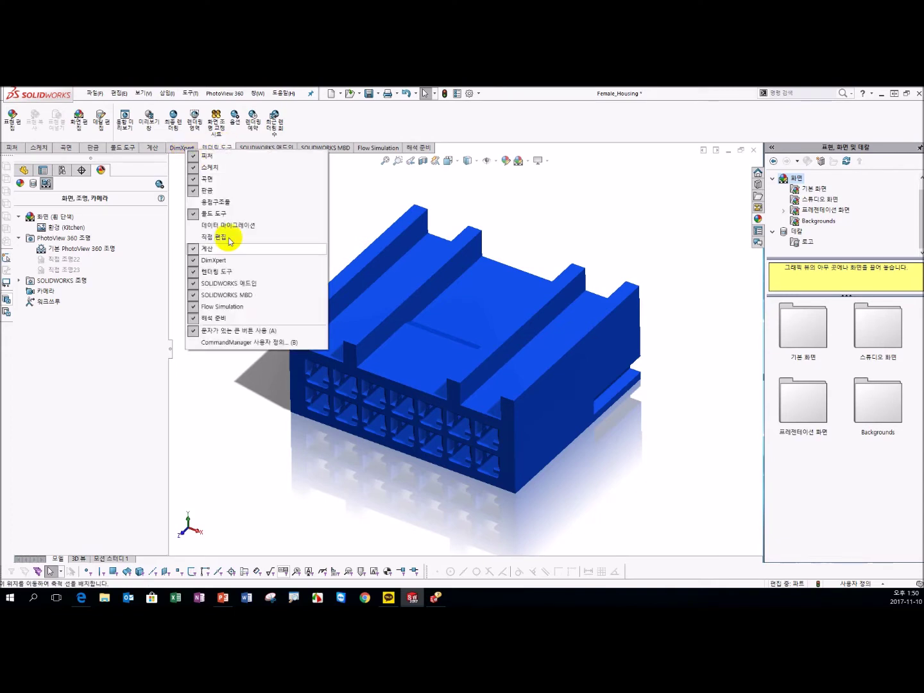
{"action": "left_click", "coordinate": [229, 271]}
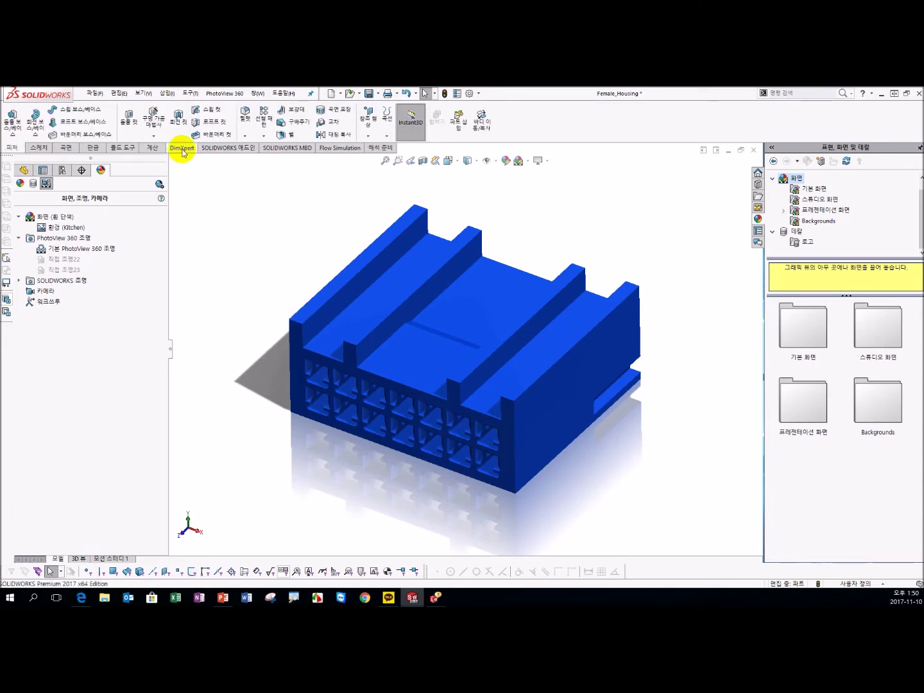
{"action": "right_click", "coordinate": [182, 152]}
{"action": "left_click", "coordinate": [233, 274]}
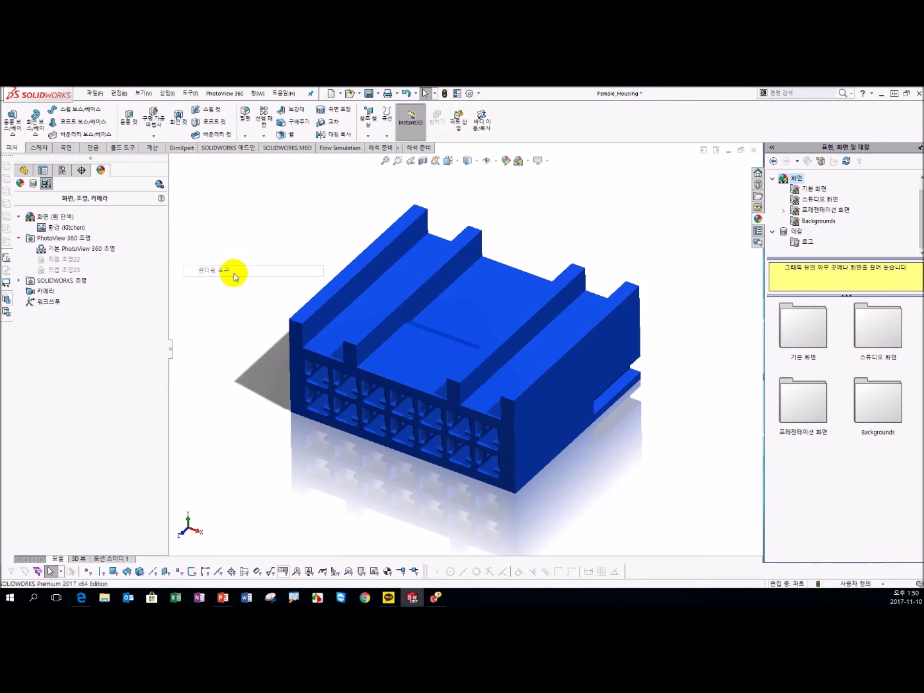
{"action": "left_click", "coordinate": [222, 148]}
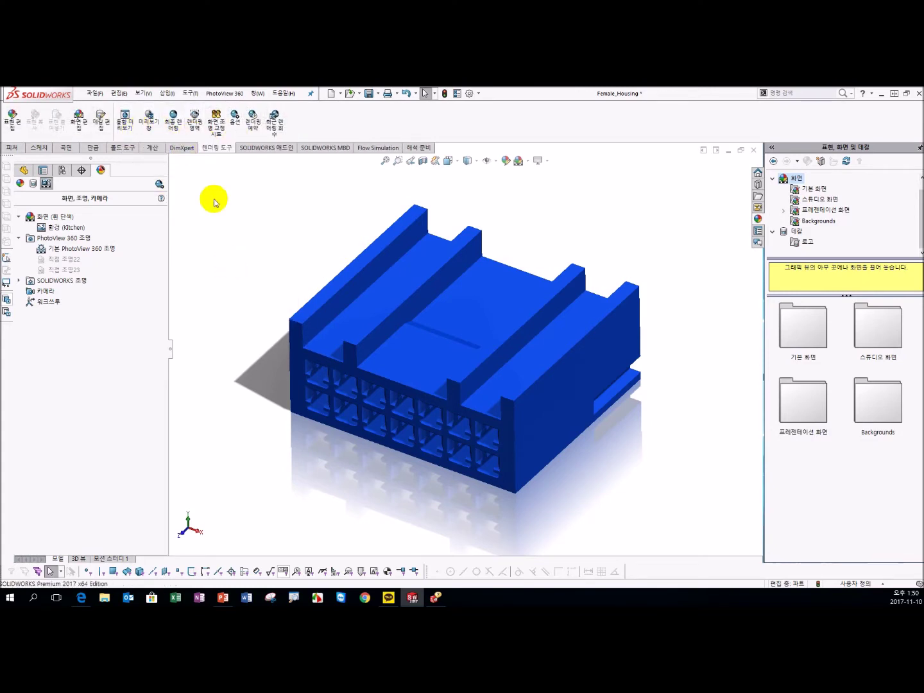
{"action": "mouse_move", "coordinate": [330, 325]}
{"action": "middle_mouse_down"}
{"action": "mouse_move", "coordinate": [361, 315]}
{"action": "mouse_move", "coordinate": [361, 324]}
{"action": "middle_mouse_up"}
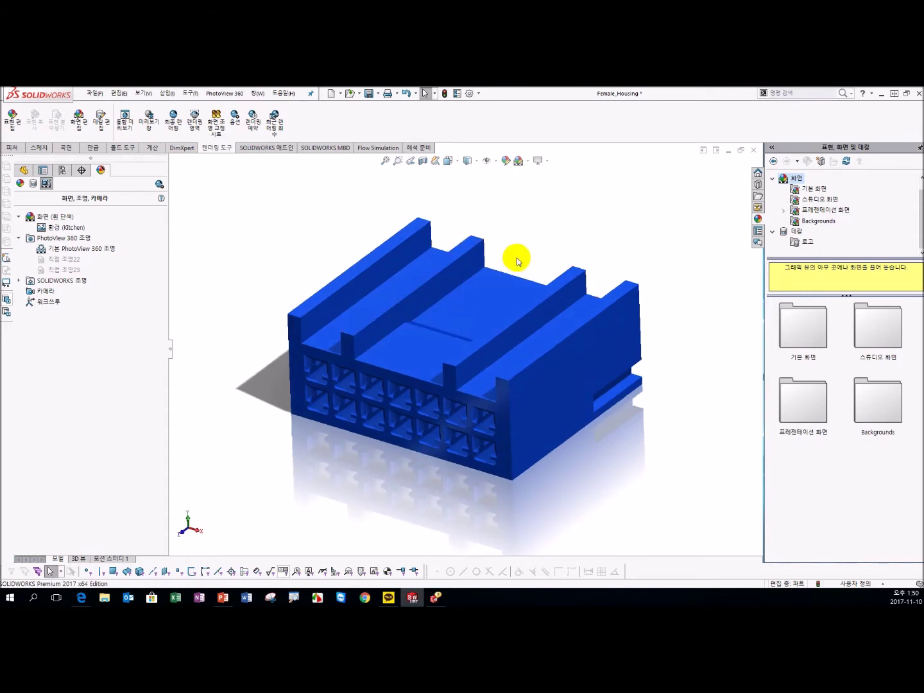
{"action": "scroll", "coordinate": [518, 258], "scroll_direction": "down", "scroll_amount": 2}
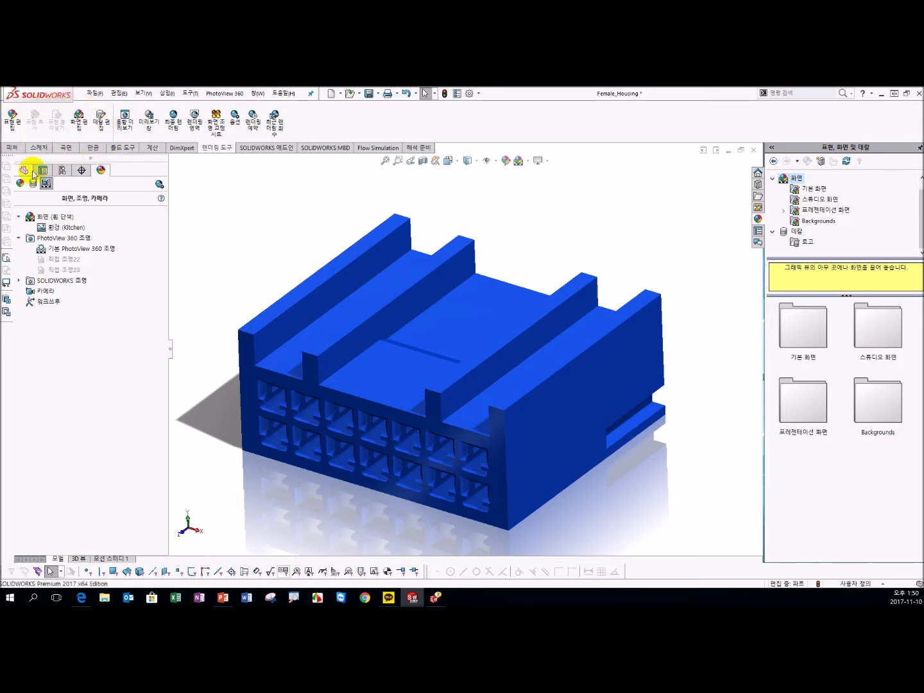
Remove the blue part-level appearance from Female_Housing, leaving the connector plain grey
{"action": "left_click", "coordinate": [23, 170]}
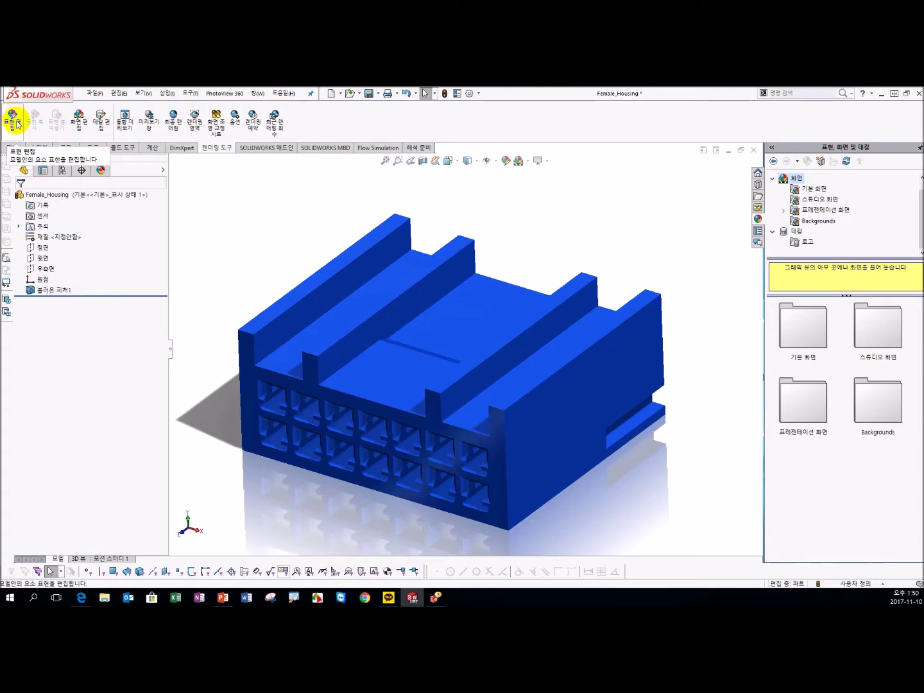
{"action": "right_click", "coordinate": [473, 327]}
{"action": "left_click", "coordinate": [542, 299]}
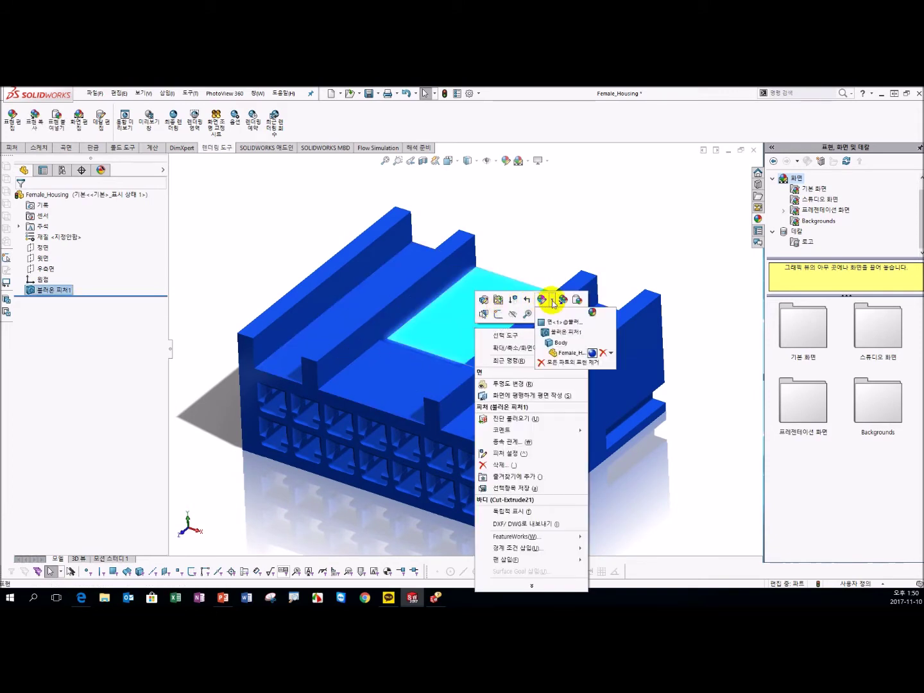
{"action": "left_click", "coordinate": [600, 353]}
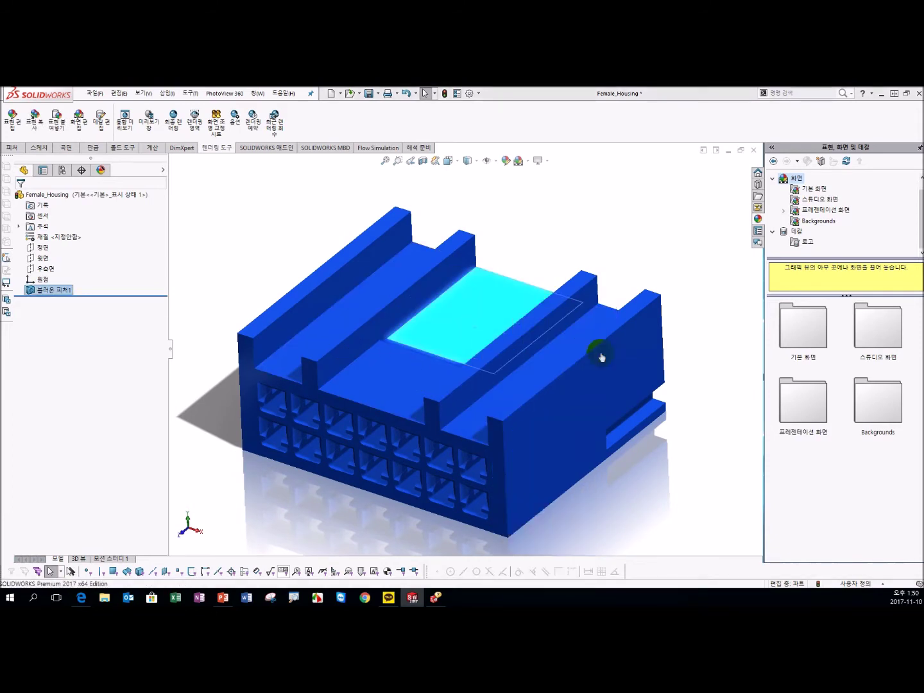
{"action": "mouse_move", "coordinate": [230, 263]}
{"action": "middle_mouse_down"}
{"action": "mouse_move", "coordinate": [367, 347]}
{"action": "mouse_move", "coordinate": [360, 274]}
{"action": "mouse_move", "coordinate": [340, 241]}
{"action": "mouse_move", "coordinate": [342, 224]}
{"action": "mouse_move", "coordinate": [361, 372]}
{"action": "mouse_move", "coordinate": [402, 340]}
{"action": "mouse_move", "coordinate": [355, 347]}
{"action": "middle_mouse_up"}
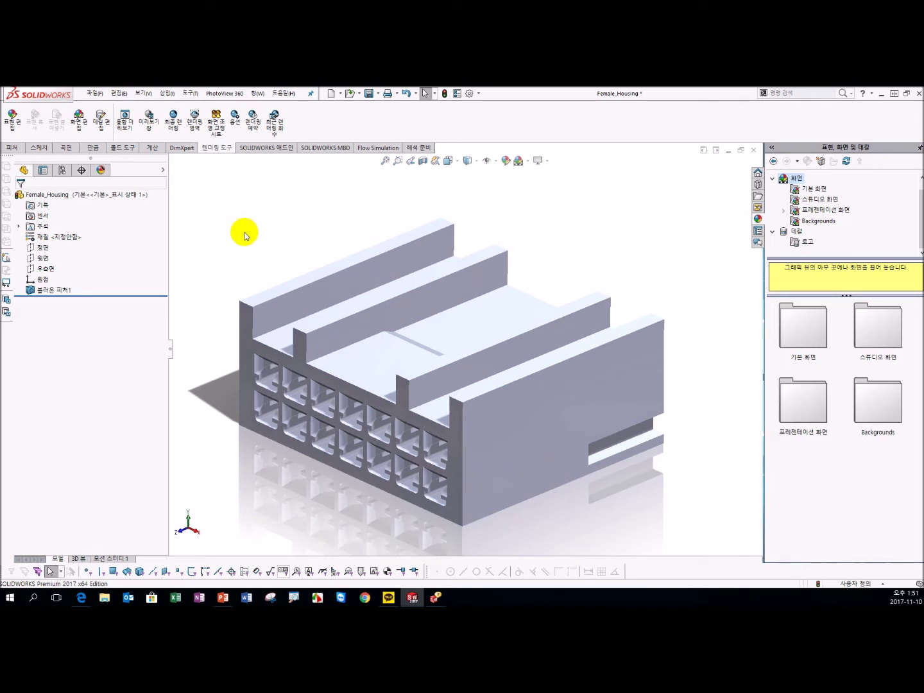
{"action": "left_click", "coordinate": [12, 119]}
Give only the recessed top face a black (RGB 57,57,57) appearance
{"action": "left_click", "coordinate": [363, 344]}
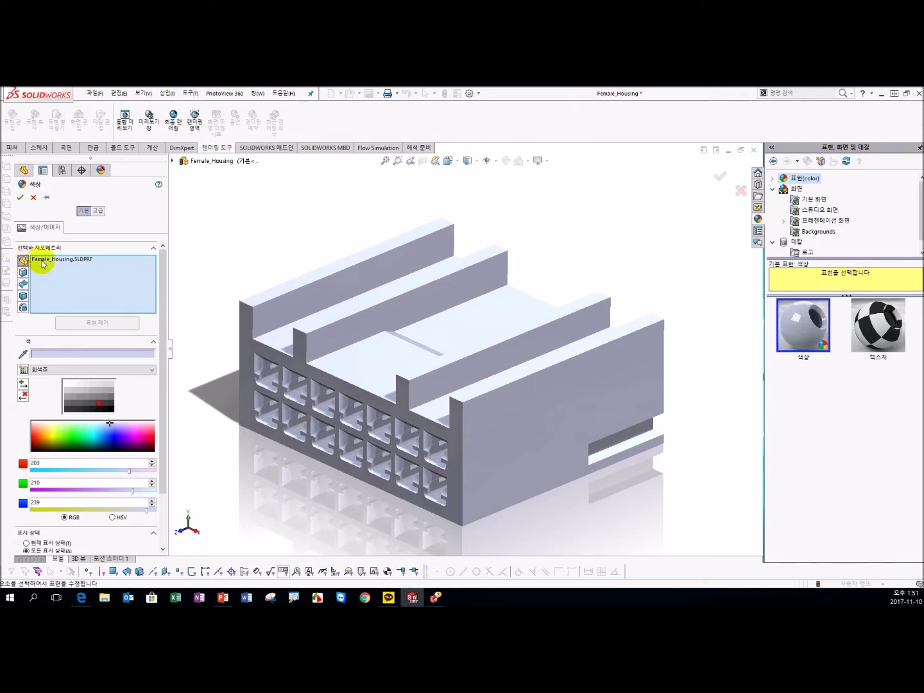
{"action": "left_click", "coordinate": [43, 259]}
{"action": "left_click", "coordinate": [116, 437]}
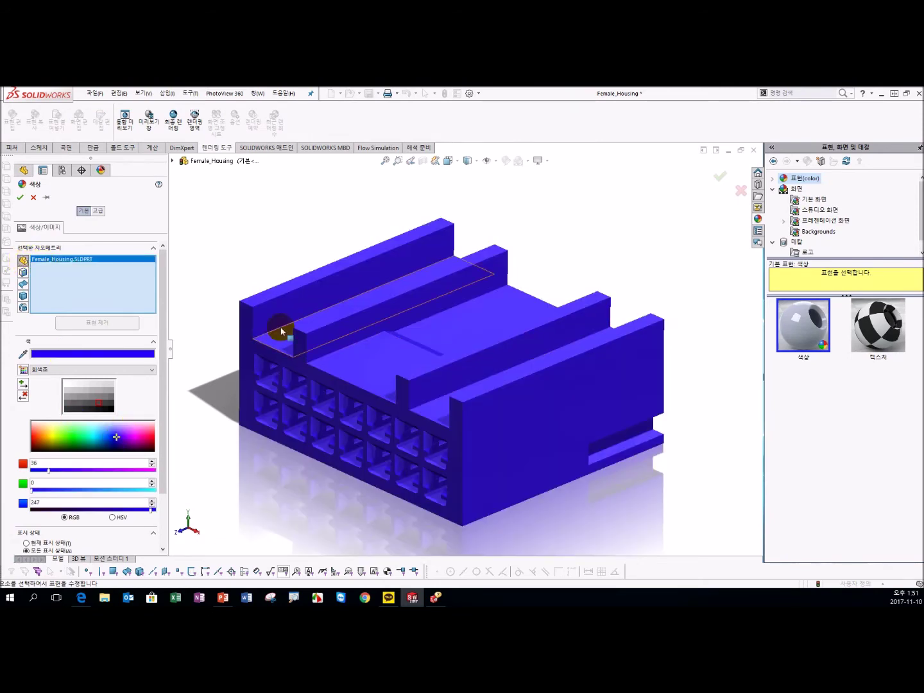
{"action": "key", "text": "Delete"}
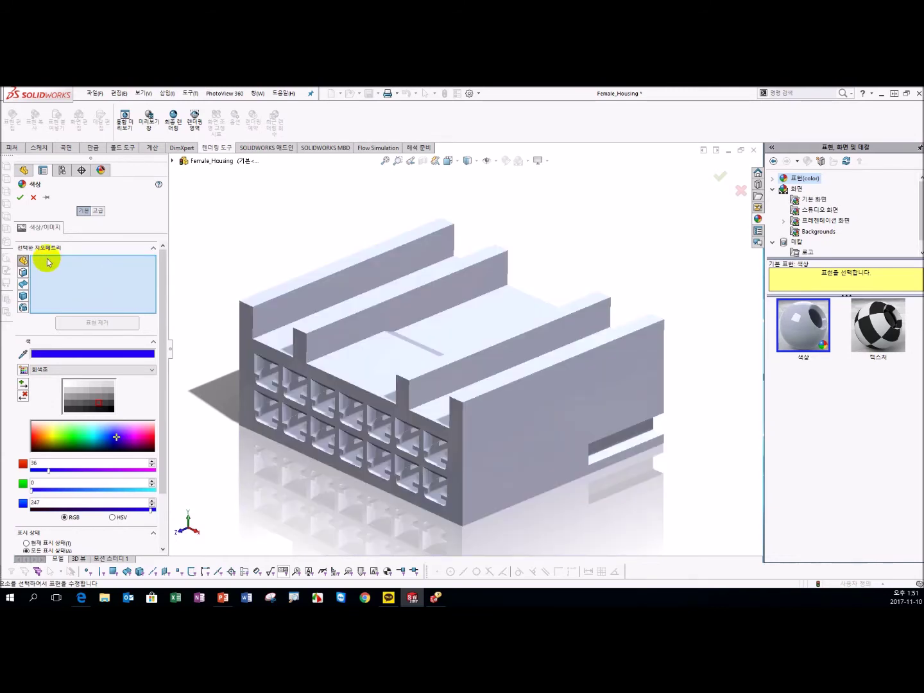
{"action": "left_click", "coordinate": [23, 272]}
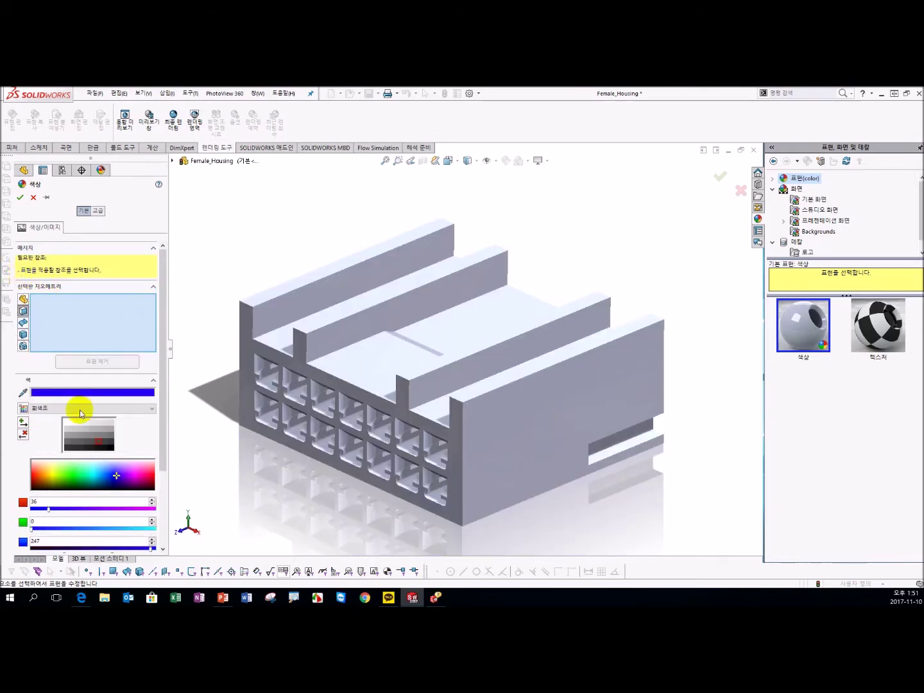
{"action": "left_click", "coordinate": [367, 365]}
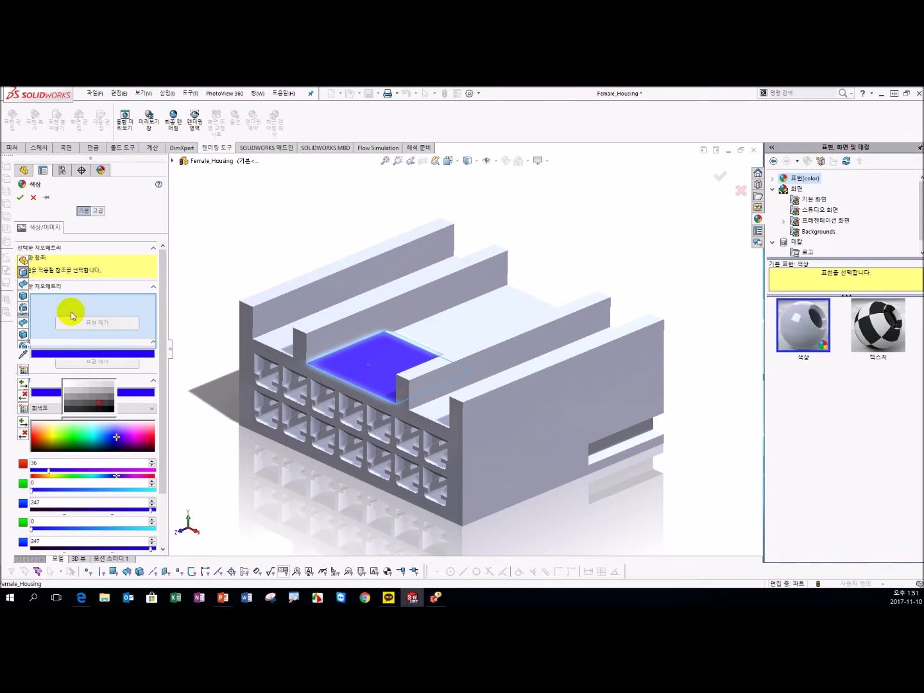
{"action": "left_click", "coordinate": [111, 404]}
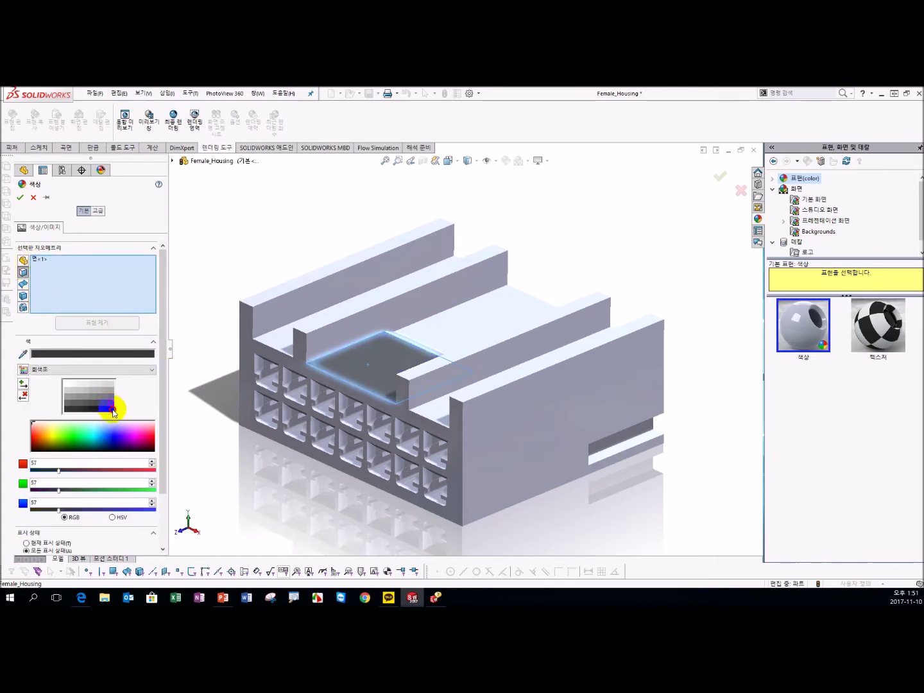
{"action": "left_click", "coordinate": [111, 409]}
{"action": "left_click", "coordinate": [19, 198]}
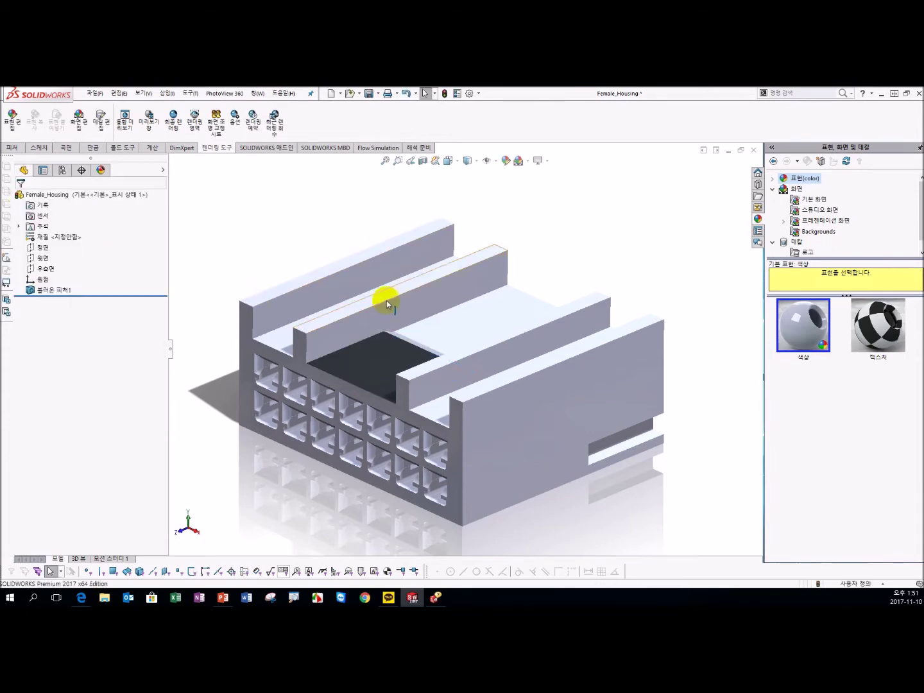
{"action": "middle_click_drag", "start_coordinate": [371, 433], "coordinate": [367, 406]}
Copy the dark face appearance and paste it onto the neighbouring recessed top face
{"action": "left_click", "coordinate": [367, 371]}
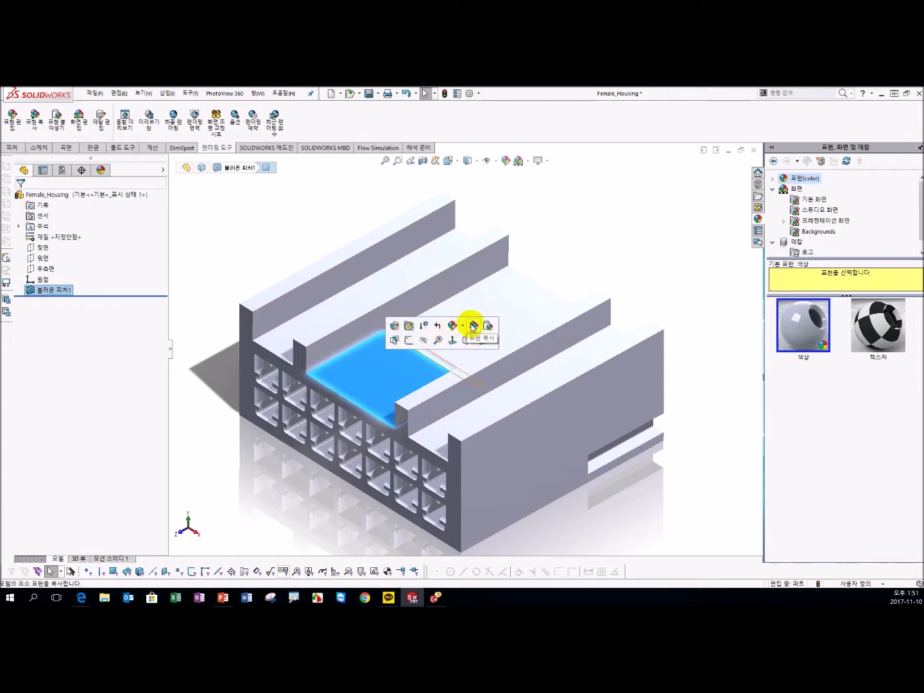
{"action": "left_click", "coordinate": [472, 325]}
{"action": "left_click", "coordinate": [472, 327]}
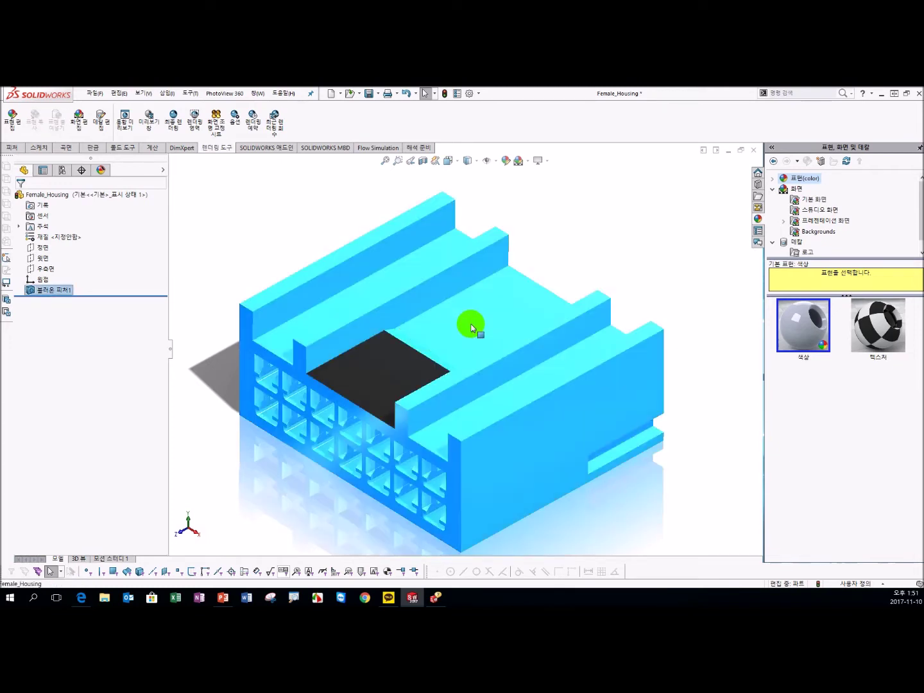
{"action": "left_click", "coordinate": [480, 313]}
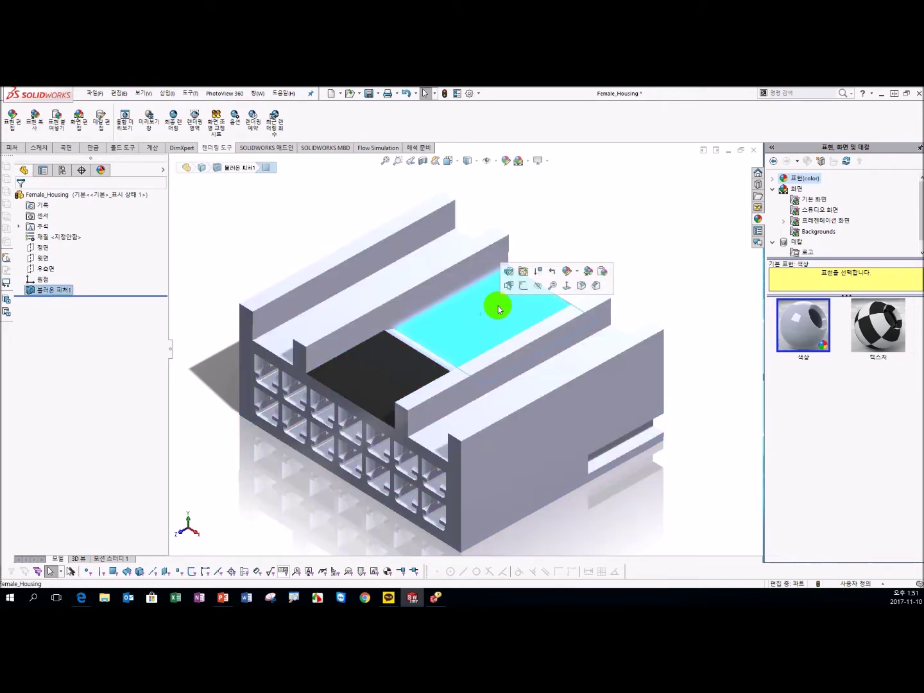
{"action": "left_click", "coordinate": [602, 275]}
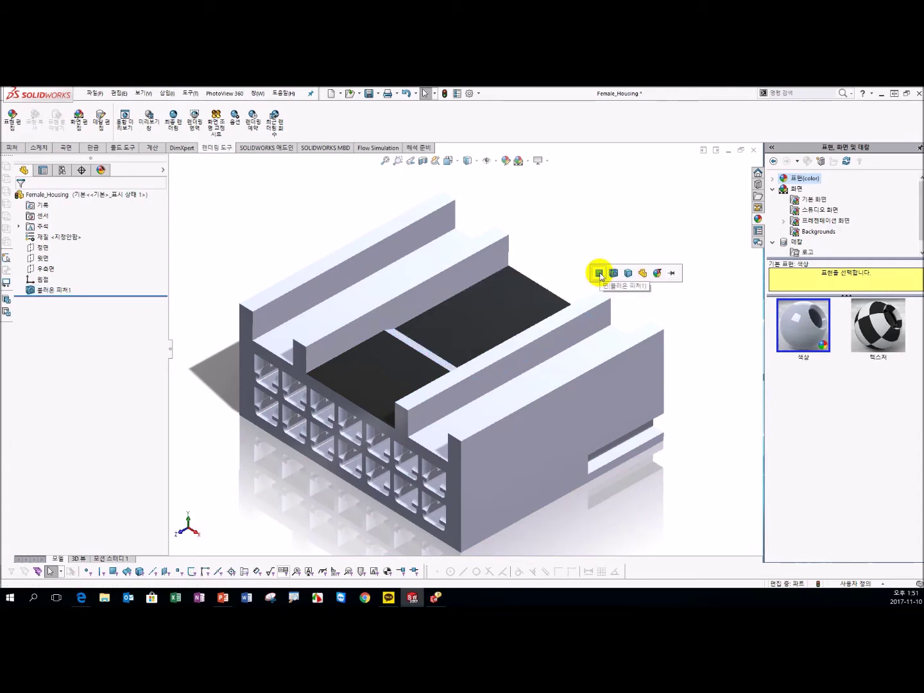
{"action": "left_click", "coordinate": [599, 274]}
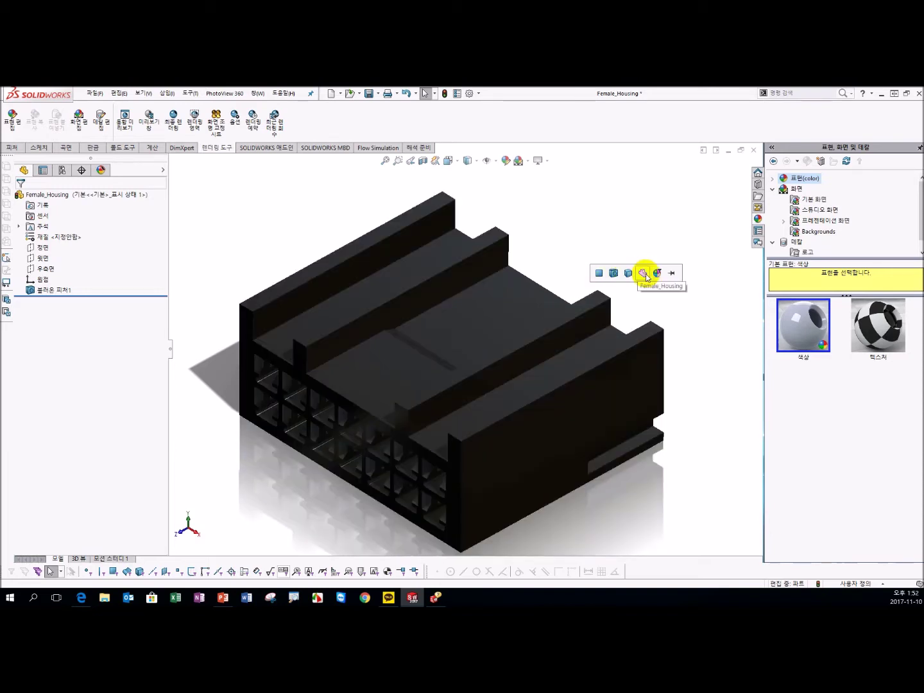
{"action": "left_click", "coordinate": [600, 274]}
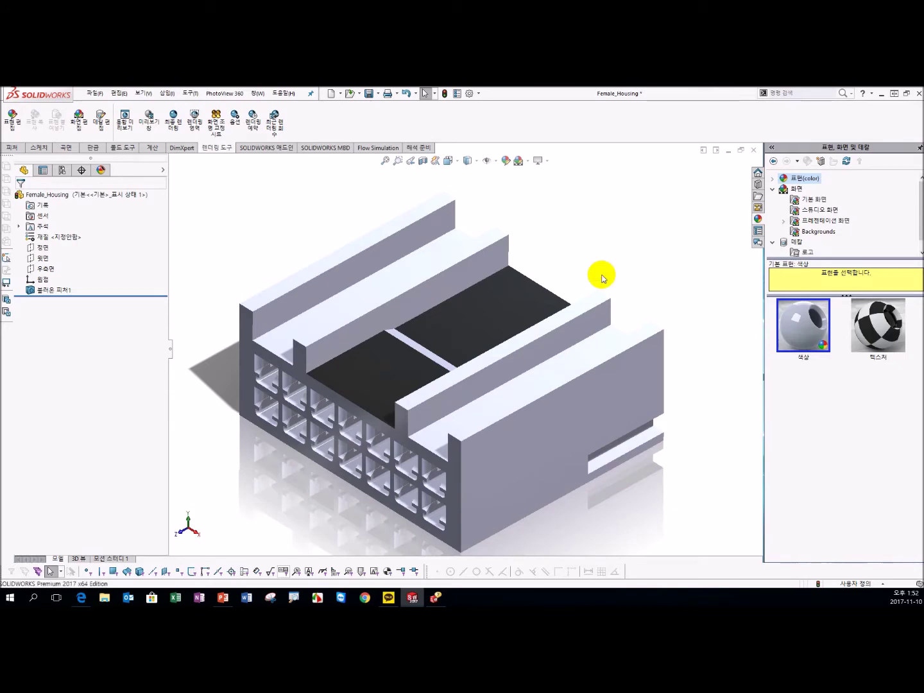
{"action": "mouse_move", "coordinate": [454, 365]}
{"action": "middle_mouse_down"}
{"action": "mouse_move", "coordinate": [452, 299]}
{"action": "mouse_move", "coordinate": [462, 357]}
{"action": "mouse_move", "coordinate": [454, 373]}
{"action": "mouse_move", "coordinate": [549, 258]}
{"action": "middle_mouse_up"}
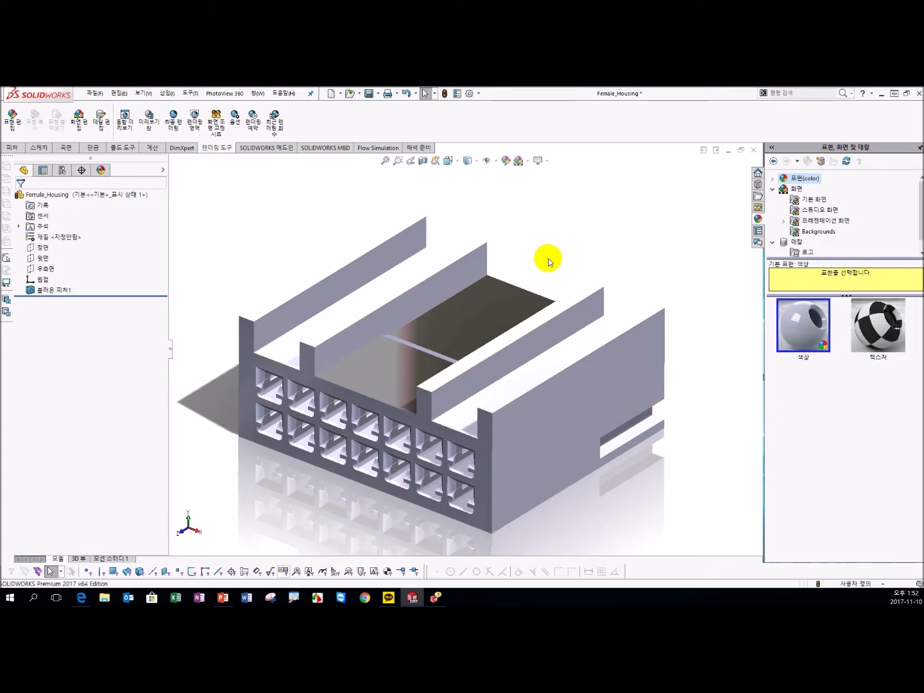
Set the scene background to a solid dark navy colour
{"action": "left_click", "coordinate": [80, 120]}
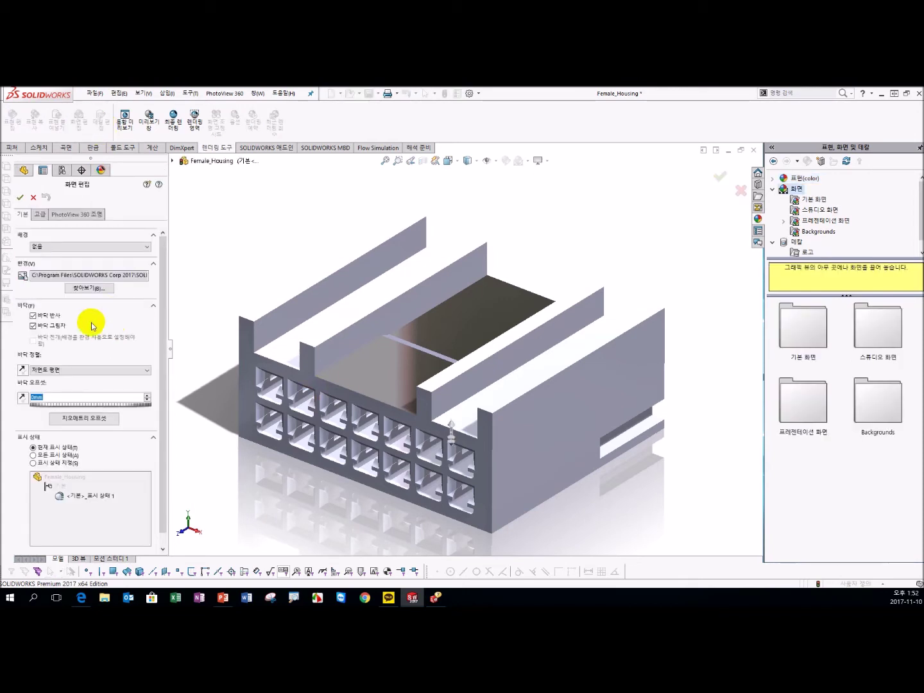
{"action": "left_click", "coordinate": [117, 249]}
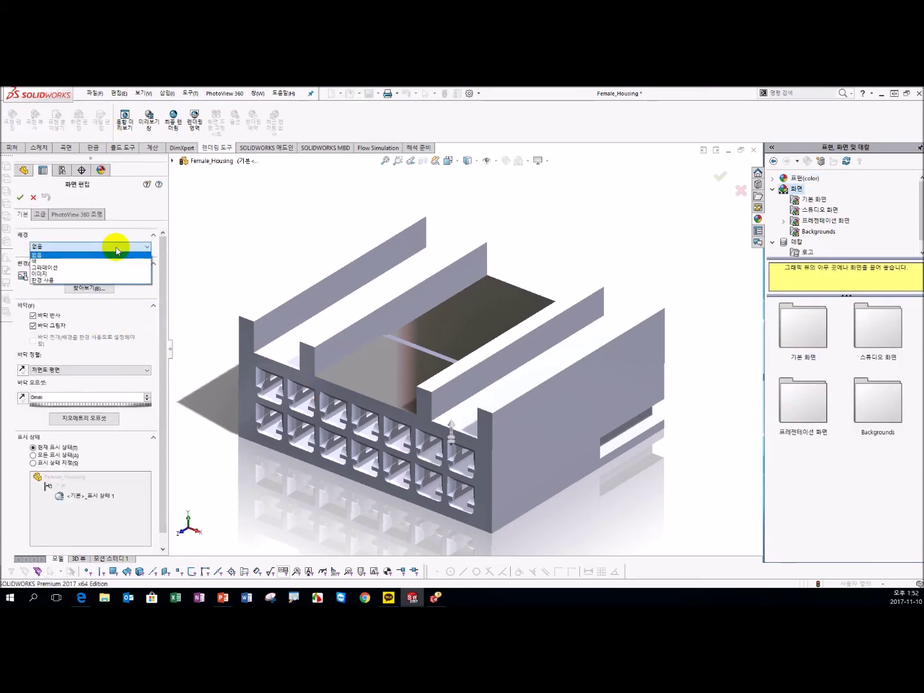
{"action": "left_click", "coordinate": [106, 260]}
{"action": "left_click", "coordinate": [103, 263]}
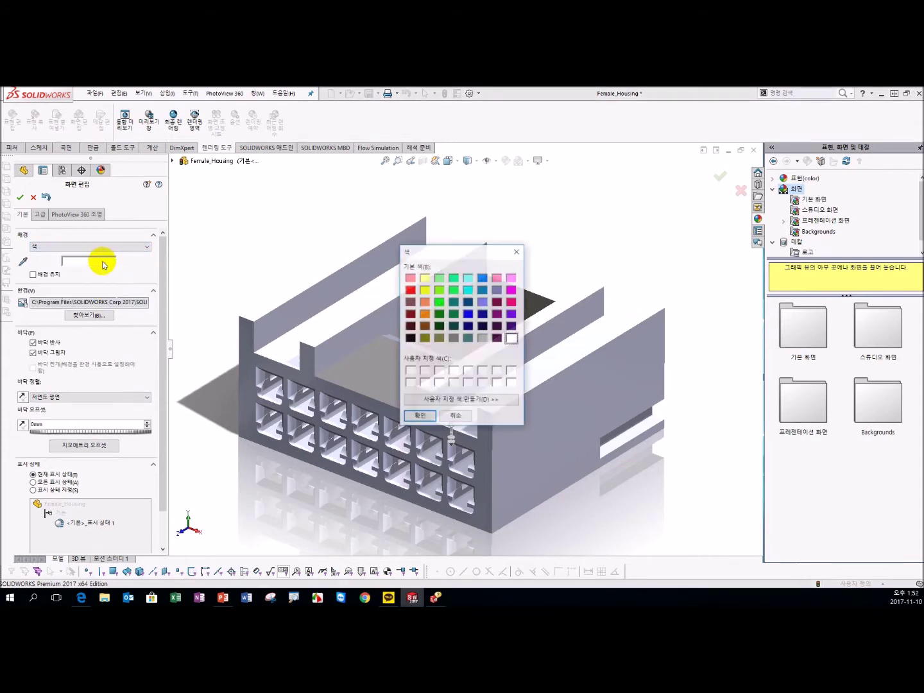
{"action": "left_click", "coordinate": [483, 326]}
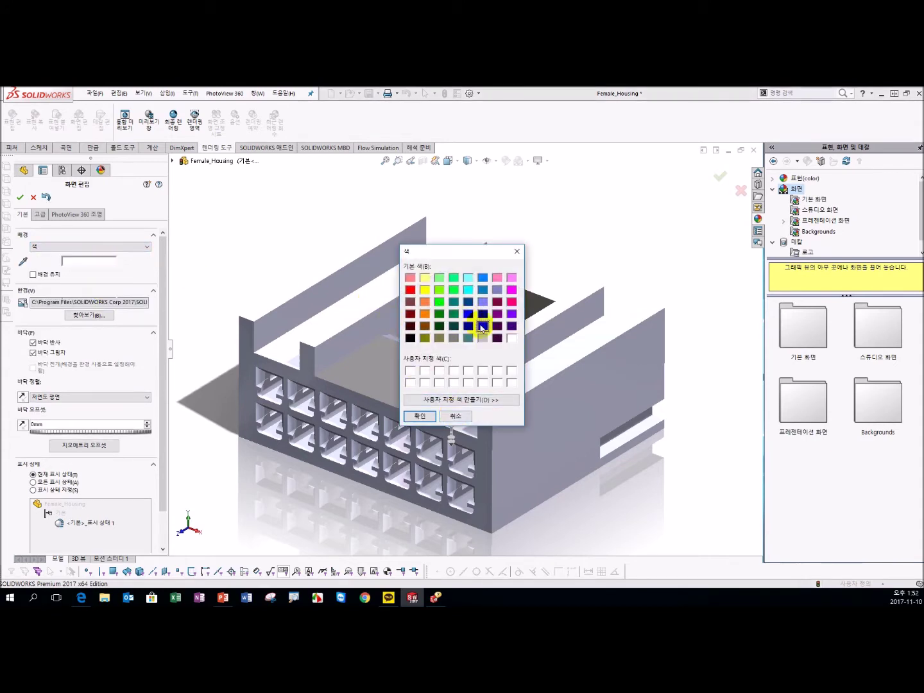
{"action": "left_click", "coordinate": [420, 415]}
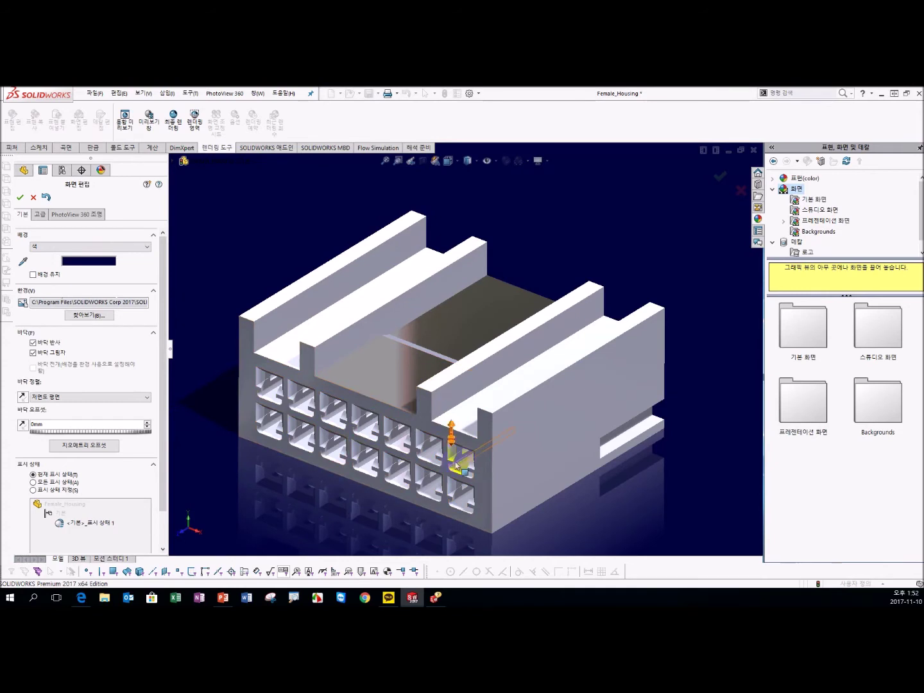
Change the background colour from navy to plain white
{"action": "scroll", "coordinate": [493, 453], "scroll_direction": "up", "scroll_amount": 3}
{"action": "scroll", "coordinate": [571, 361], "scroll_direction": "down", "scroll_amount": 2}
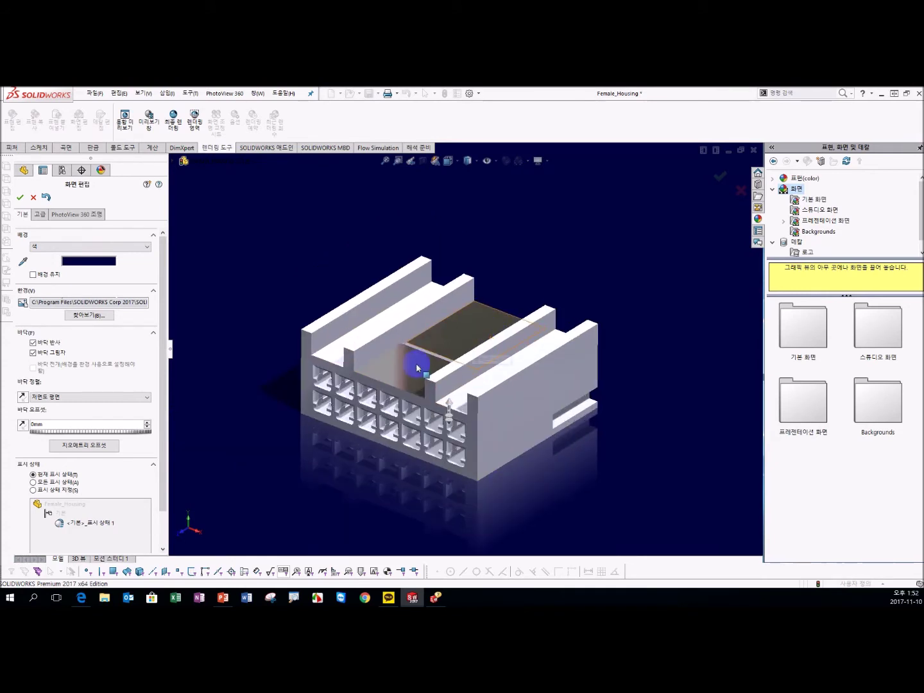
{"action": "scroll", "coordinate": [412, 367], "scroll_direction": "down", "scroll_amount": 2}
{"action": "left_click", "coordinate": [89, 261]}
{"action": "left_click", "coordinate": [511, 338]}
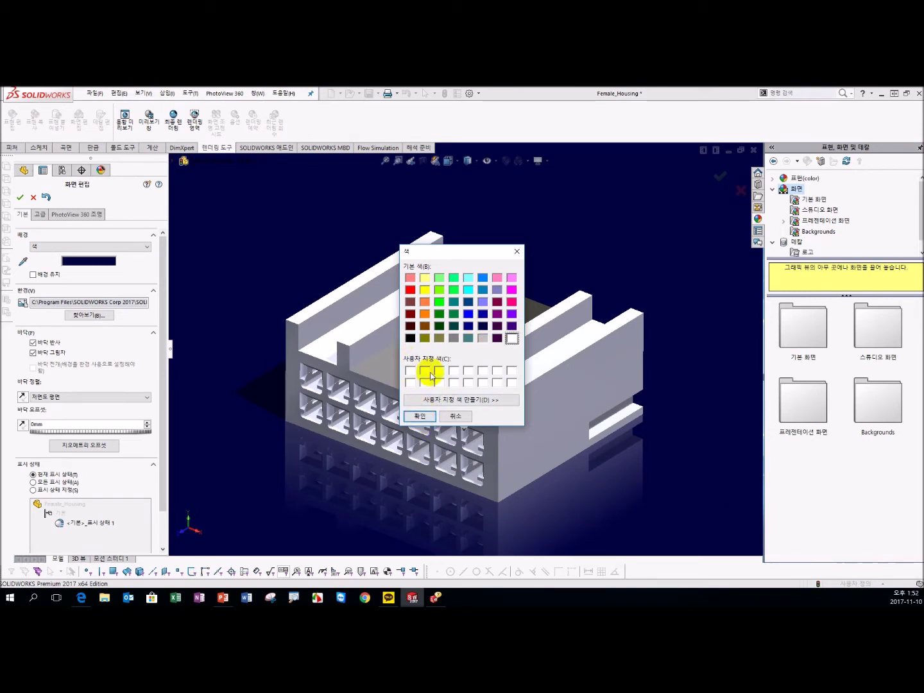
{"action": "left_click", "coordinate": [420, 416]}
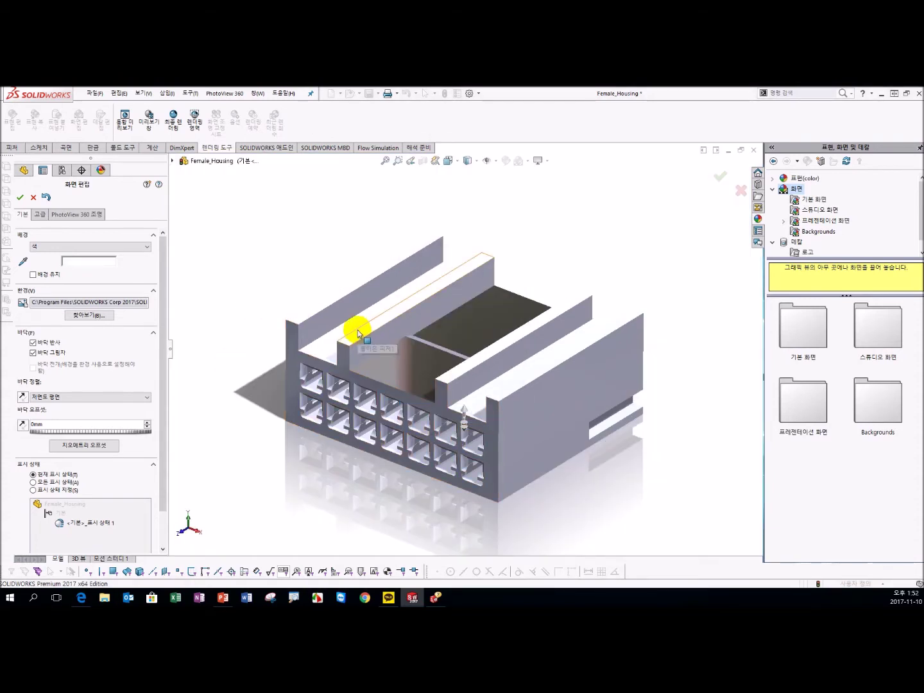
{"action": "left_click", "coordinate": [67, 248]}
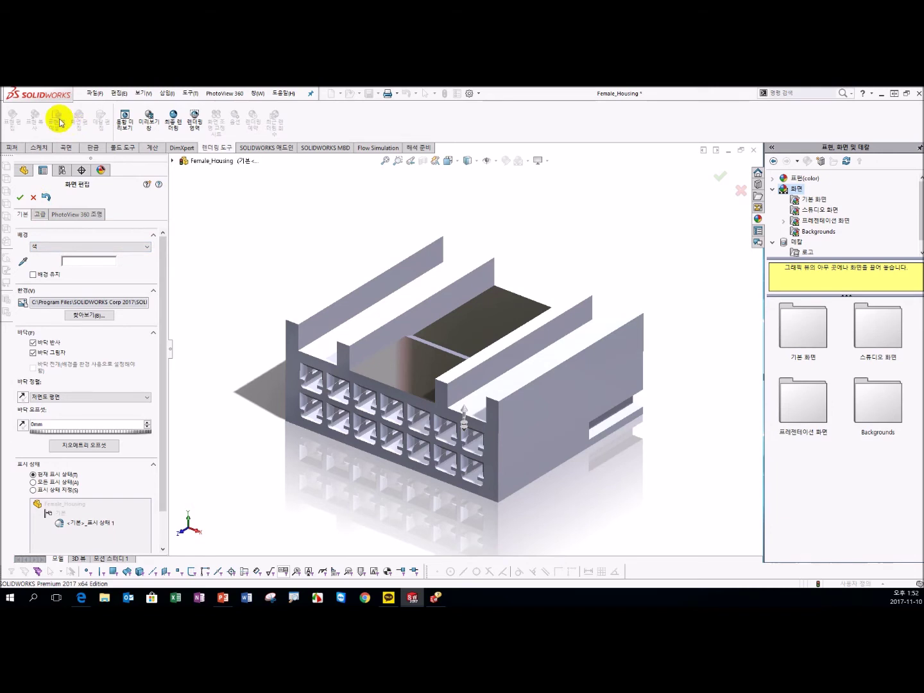
{"action": "left_click", "coordinate": [49, 343]}
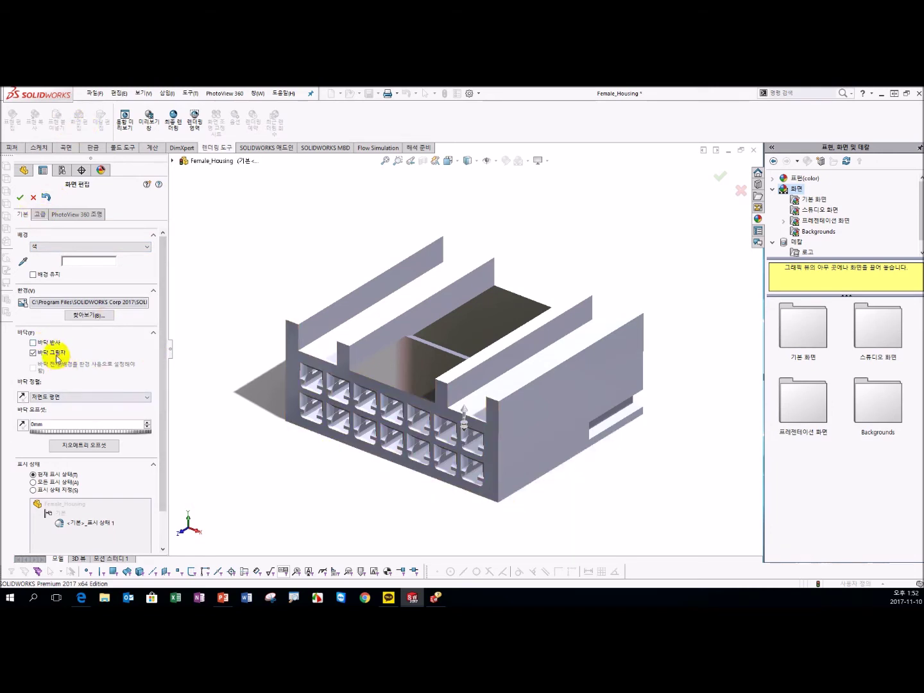
{"action": "left_click", "coordinate": [55, 354]}
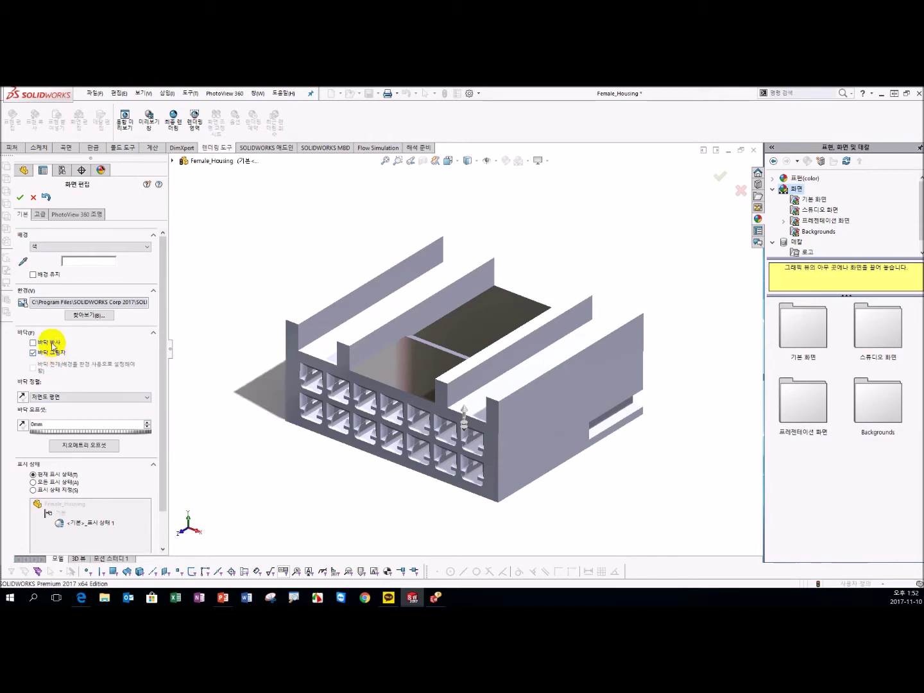
{"action": "left_click", "coordinate": [51, 345]}
{"action": "left_click_drag", "start_coordinate": [163, 395], "coordinate": [172, 443]}
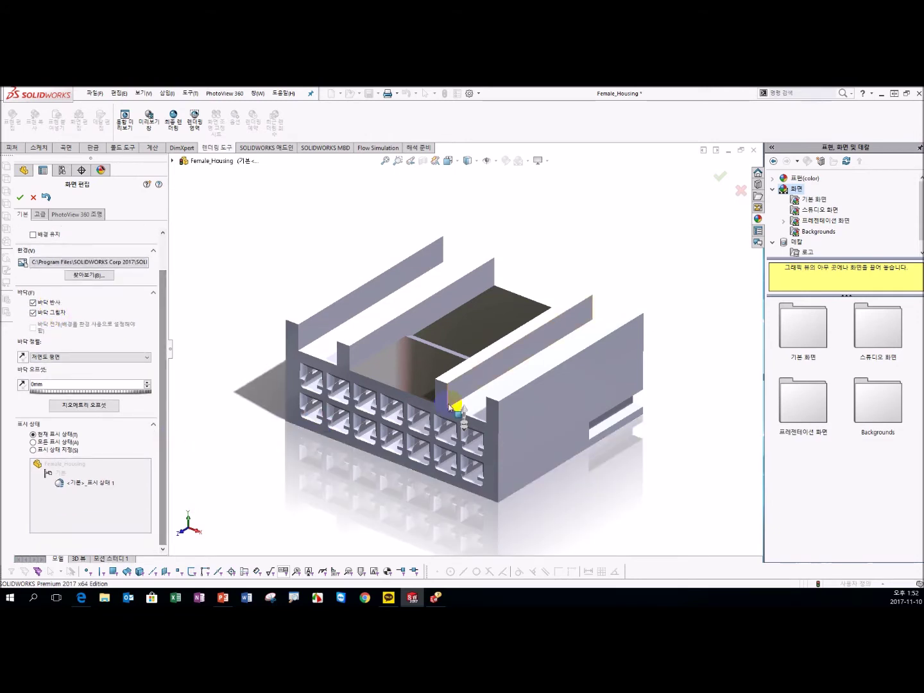
{"action": "mouse_move", "coordinate": [464, 418]}
{"action": "left_mouse_down"}
{"action": "mouse_move", "coordinate": [463, 492]}
{"action": "mouse_move", "coordinate": [462, 449]}
{"action": "mouse_move", "coordinate": [460, 479]}
{"action": "left_mouse_up"}
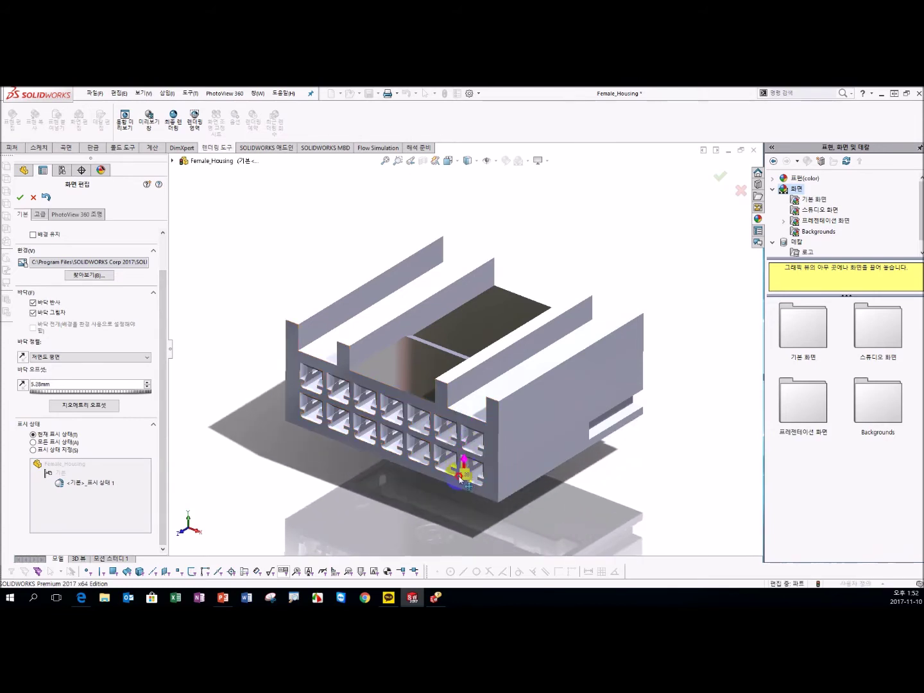
{"action": "scroll", "coordinate": [461, 478], "scroll_direction": "up", "scroll_amount": 2}
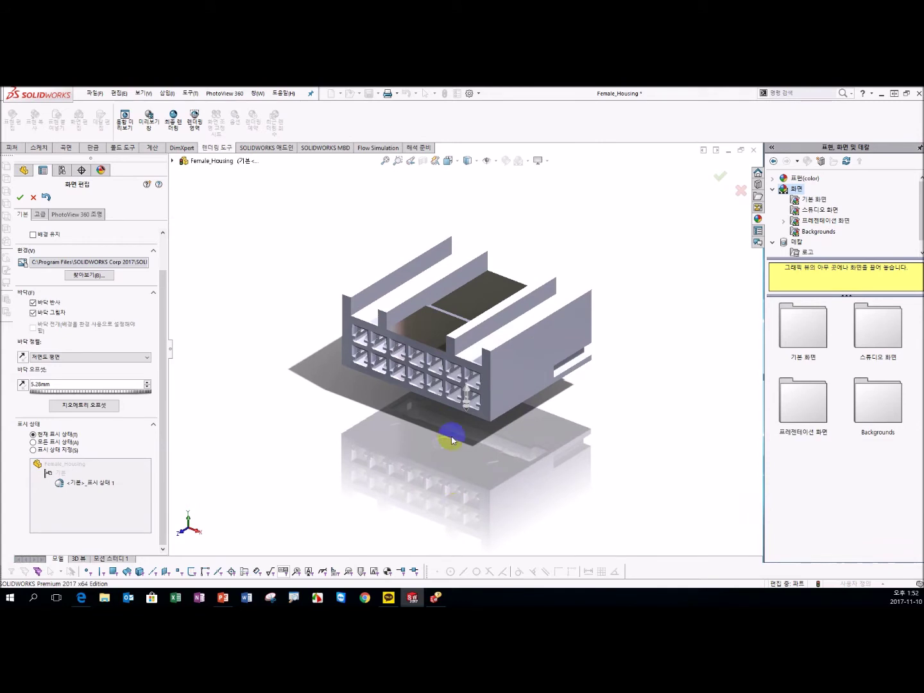
{"action": "left_click_drag", "start_coordinate": [465, 411], "coordinate": [466, 385]}
{"action": "left_click", "coordinate": [87, 358]}
{"action": "left_click", "coordinate": [27, 383]}
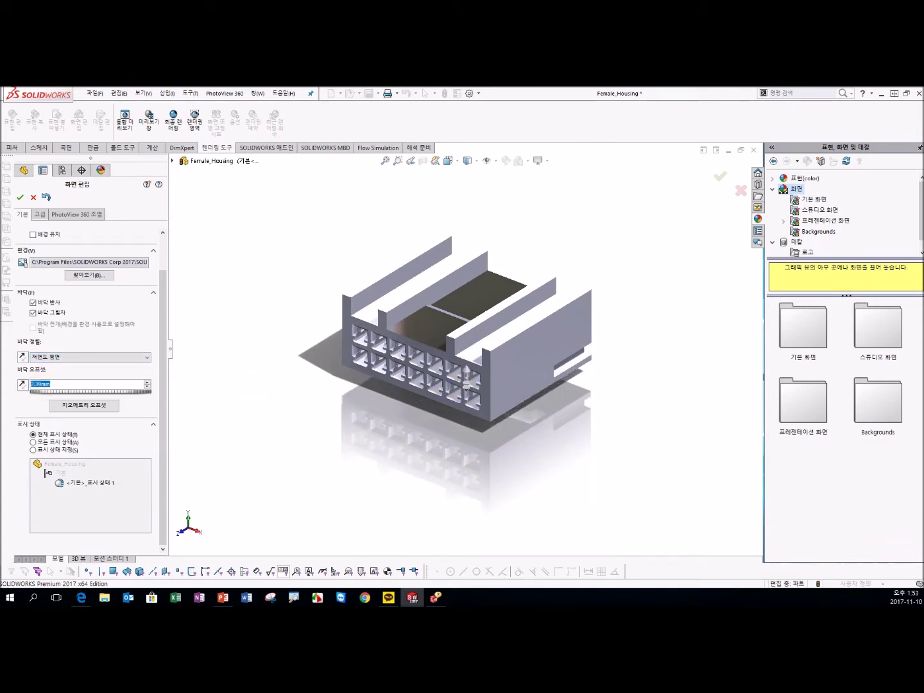
{"action": "type", "text": "0"}
{"action": "key", "text": "Return"}
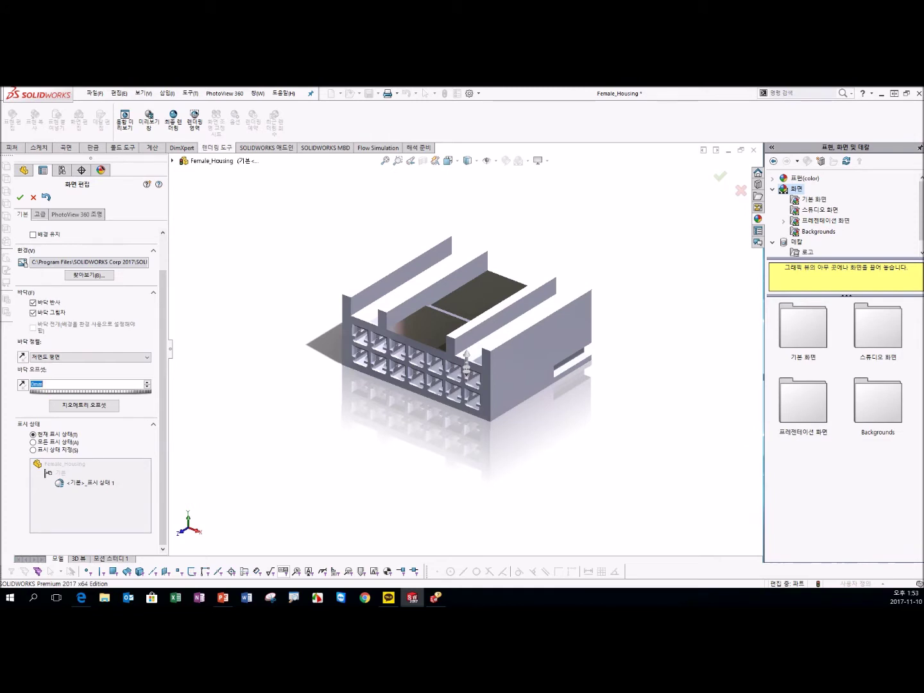
{"action": "left_click", "coordinate": [162, 292]}
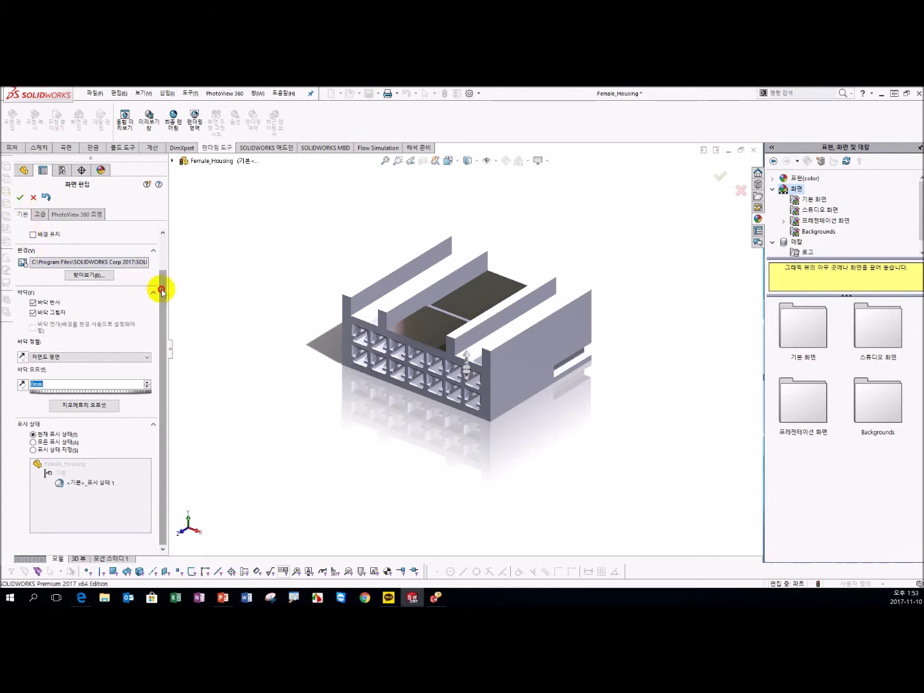
{"action": "left_click_drag", "start_coordinate": [161, 292], "coordinate": [161, 243]}
{"action": "left_click", "coordinate": [18, 199]}
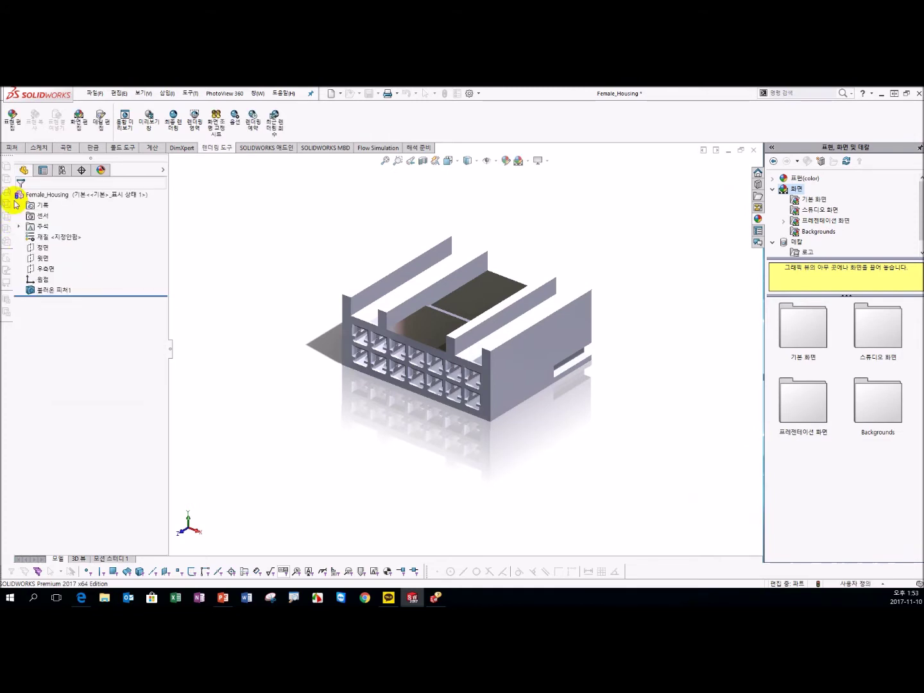
Turn on Integrated Preview, postpone the survey, and zoom in on the rendered housing
{"action": "left_click", "coordinate": [124, 124]}
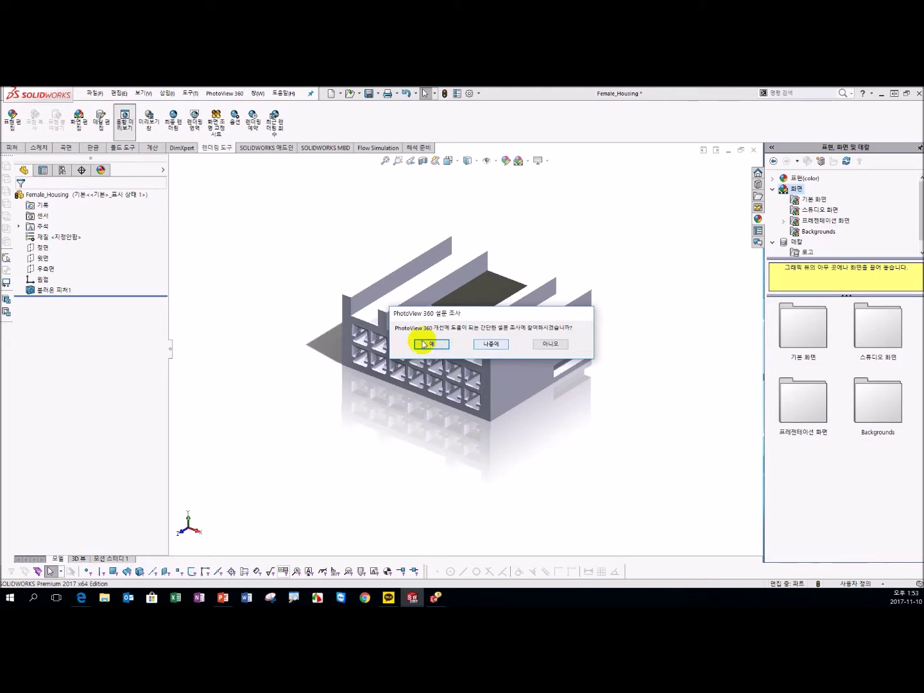
{"action": "left_click", "coordinate": [489, 344]}
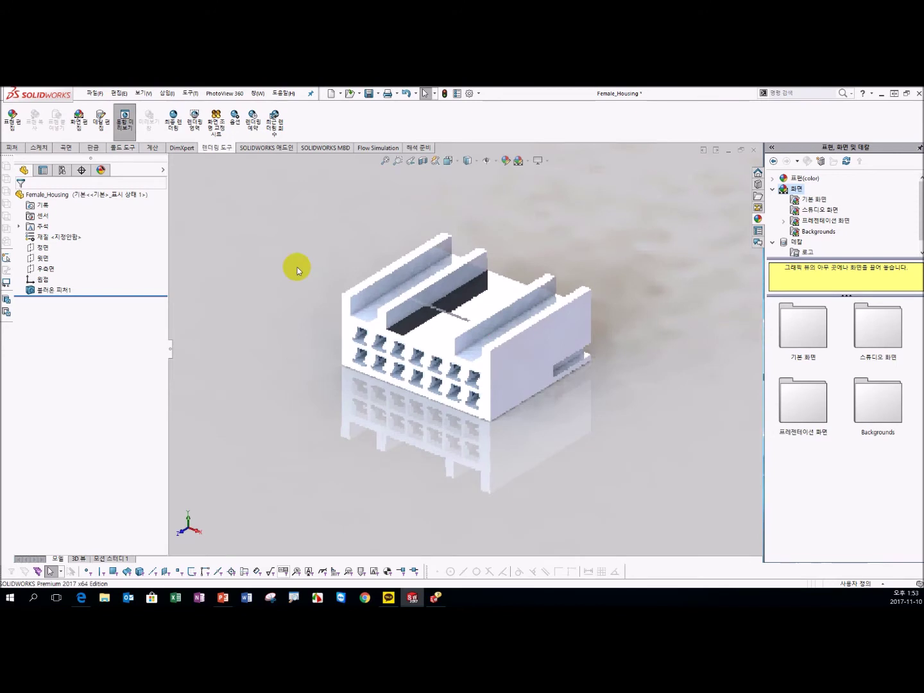
{"action": "left_click_drag", "start_coordinate": [447, 307], "coordinate": [418, 330]}
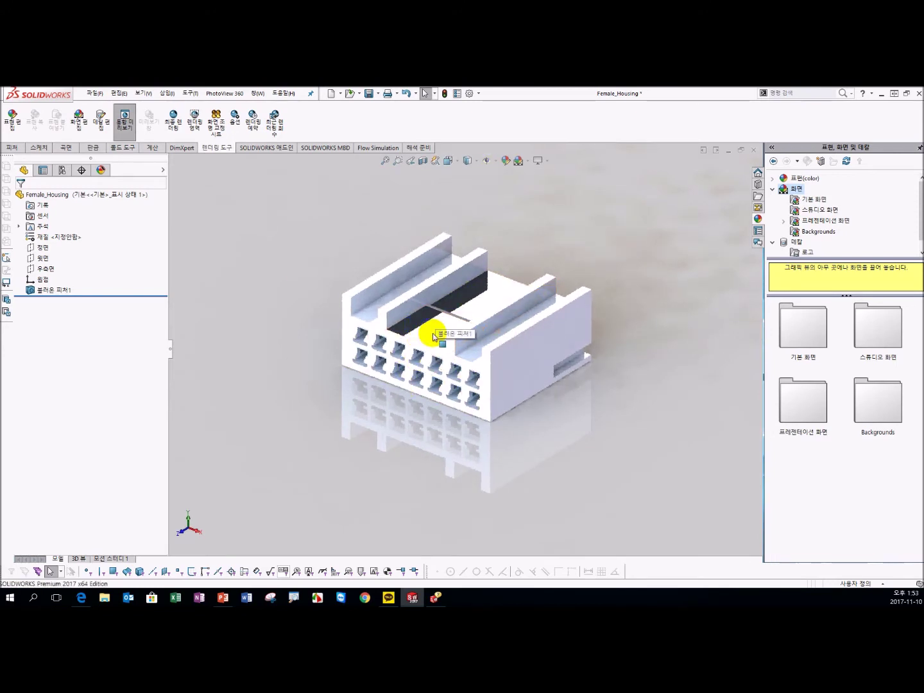
{"action": "scroll", "coordinate": [427, 330], "scroll_direction": "down", "scroll_amount": 2}
{"action": "left_click_drag", "start_coordinate": [418, 329], "coordinate": [443, 334]}
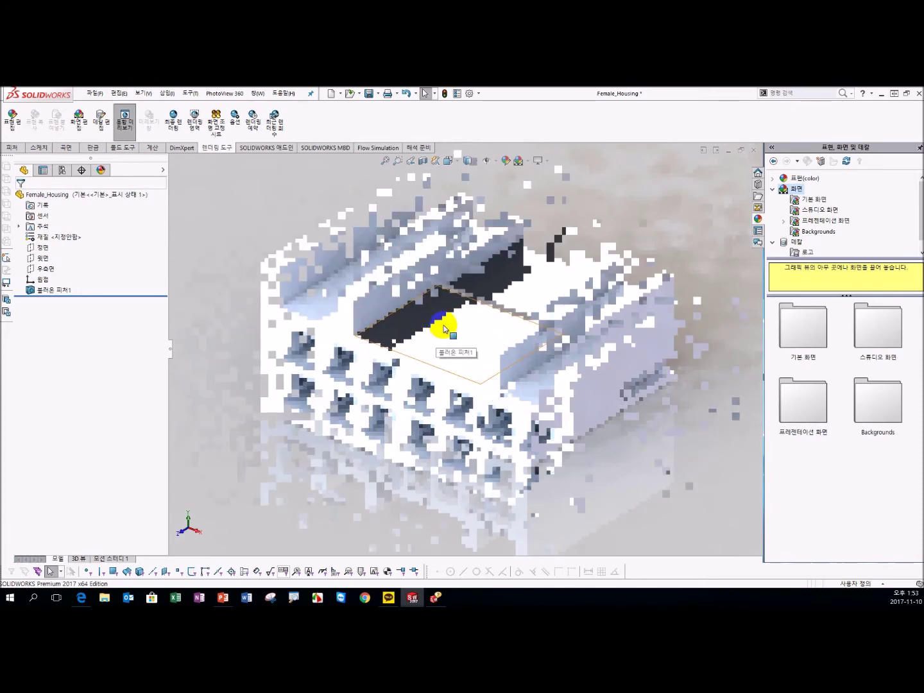
{"action": "scroll", "coordinate": [443, 330], "scroll_direction": "down", "scroll_amount": 3}
{"action": "mouse_move", "coordinate": [444, 330]}
{"action": "middle_mouse_down"}
{"action": "mouse_move", "coordinate": [417, 347]}
{"action": "mouse_move", "coordinate": [447, 324]}
{"action": "middle_mouse_up"}
{"action": "scroll", "coordinate": [469, 335], "scroll_direction": "up", "scroll_amount": 2}
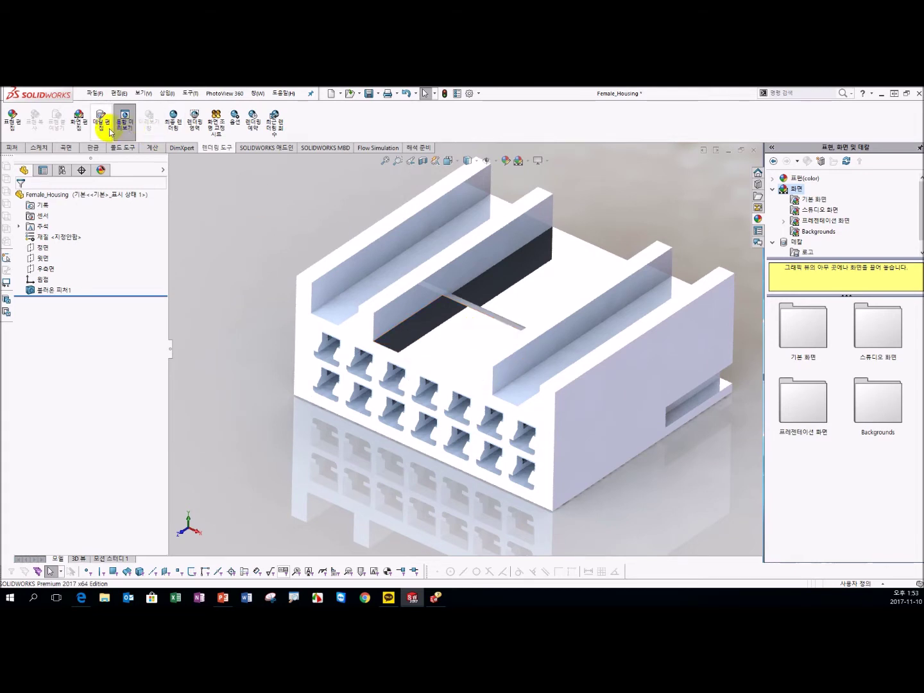
{"action": "left_click", "coordinate": [130, 132]}
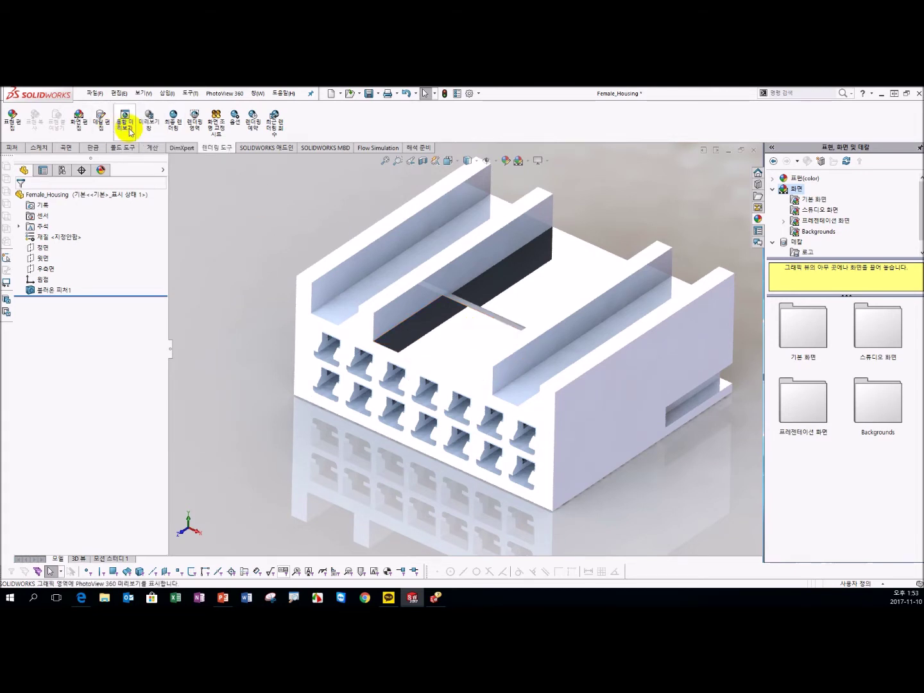
Open and enlarge the PhotoView 360 preview window, inspect the render, then close it
{"action": "left_click", "coordinate": [154, 130]}
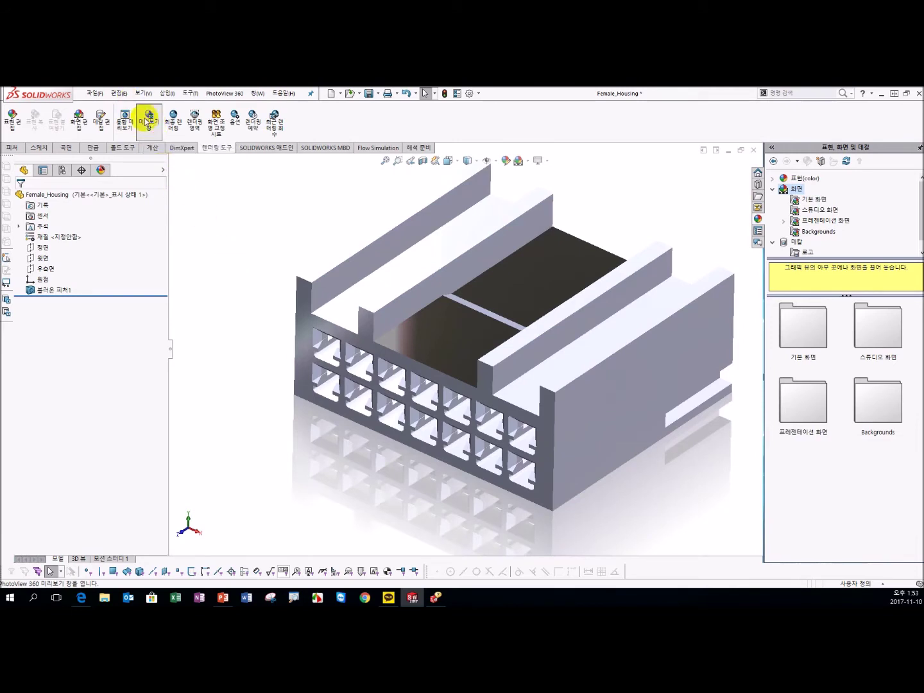
{"action": "left_click", "coordinate": [163, 140]}
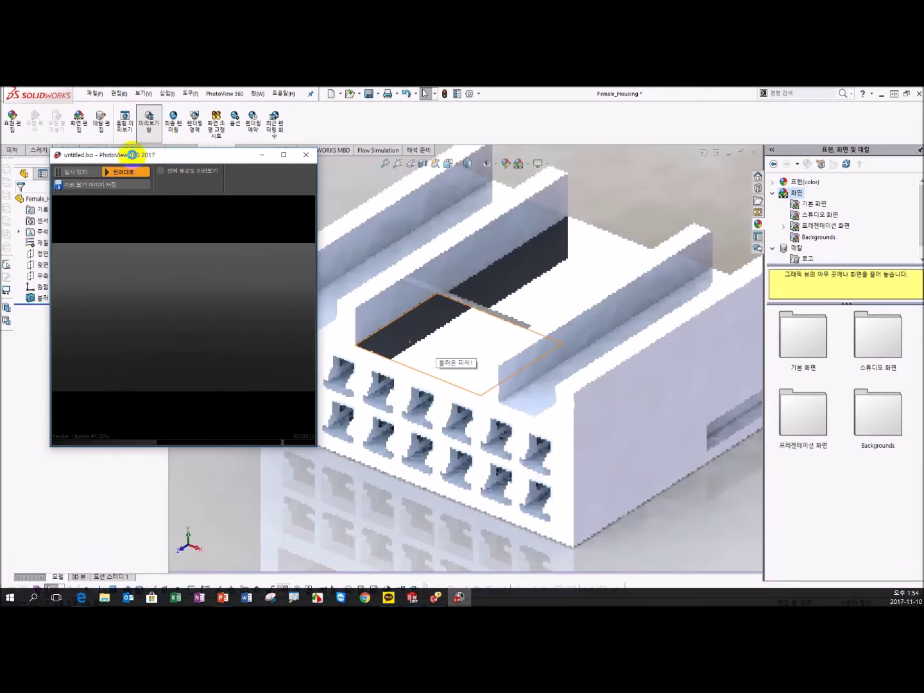
{"action": "left_click", "coordinate": [166, 172]}
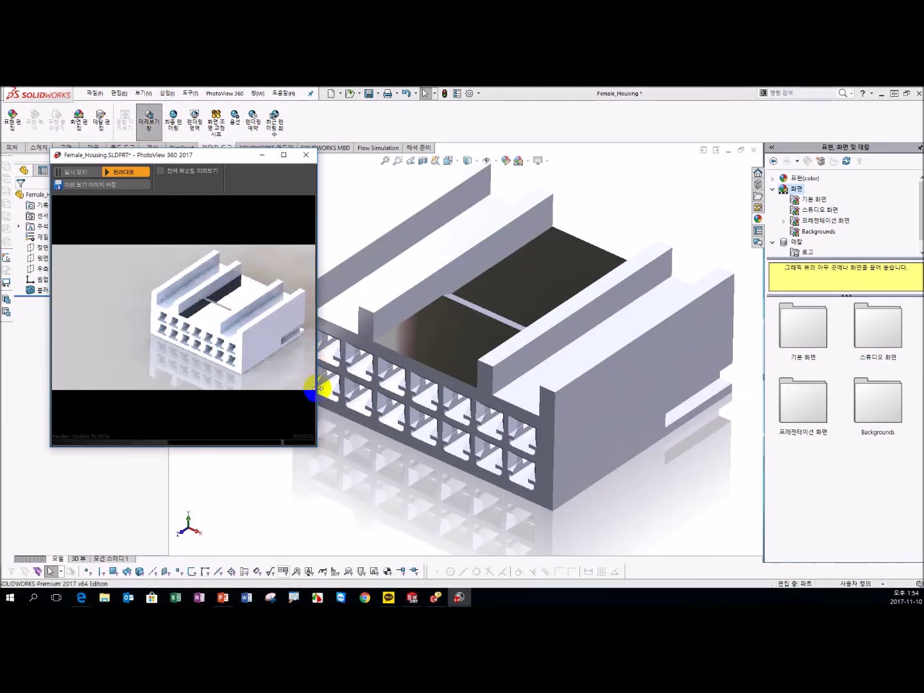
{"action": "left_click_drag", "start_coordinate": [314, 370], "coordinate": [369, 385]}
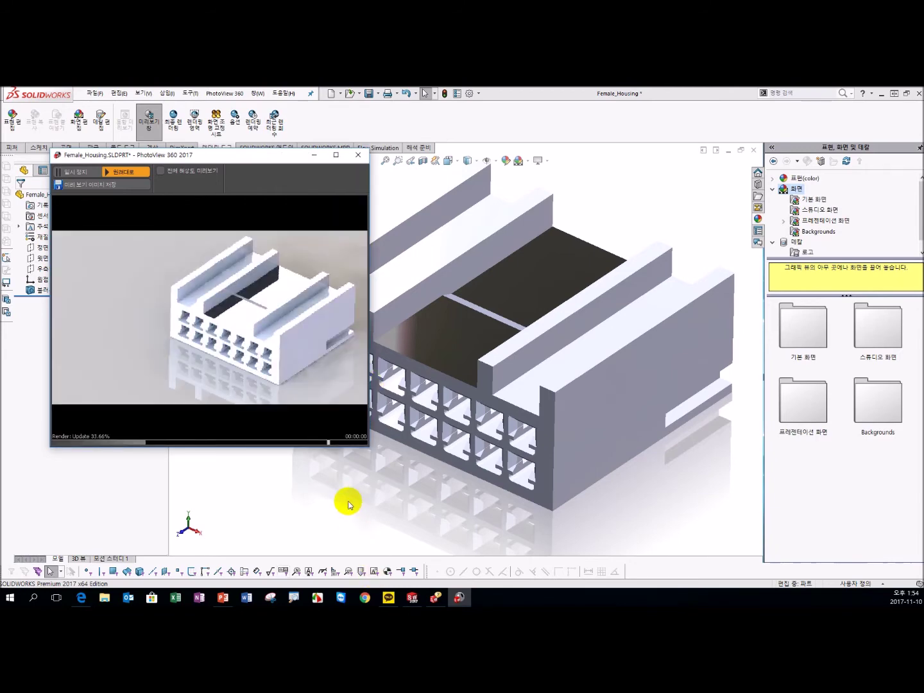
{"action": "scroll", "coordinate": [346, 500], "scroll_direction": "up", "scroll_amount": 3}
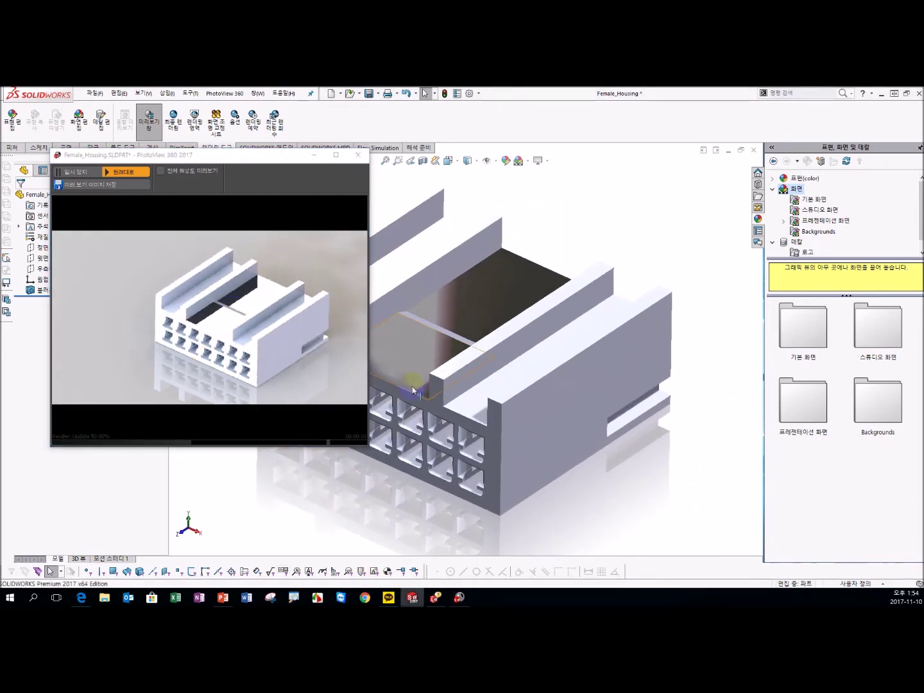
{"action": "mouse_move", "coordinate": [532, 334]}
{"action": "middle_mouse_down"}
{"action": "mouse_move", "coordinate": [574, 345]}
{"action": "mouse_move", "coordinate": [578, 371]}
{"action": "middle_mouse_up"}
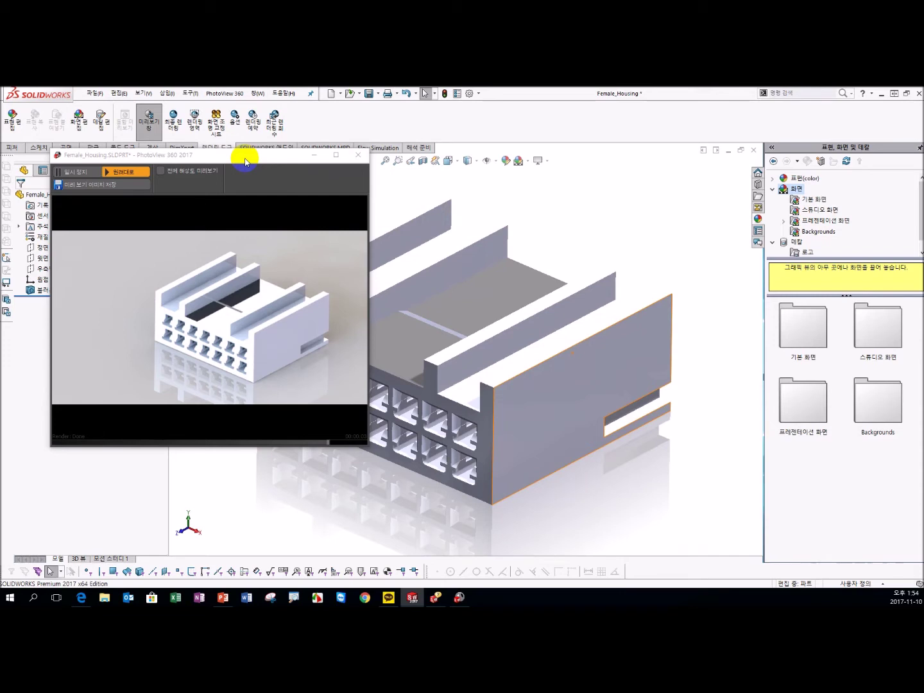
{"action": "left_click", "coordinate": [358, 155]}
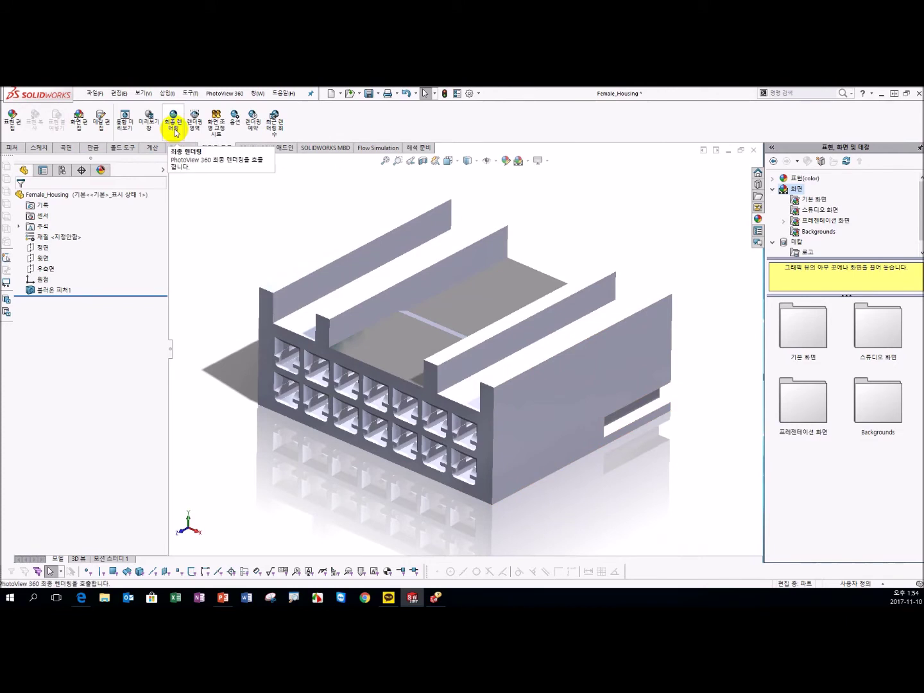
Run the final PhotoView 360 render of the connector
{"action": "left_click", "coordinate": [174, 132]}
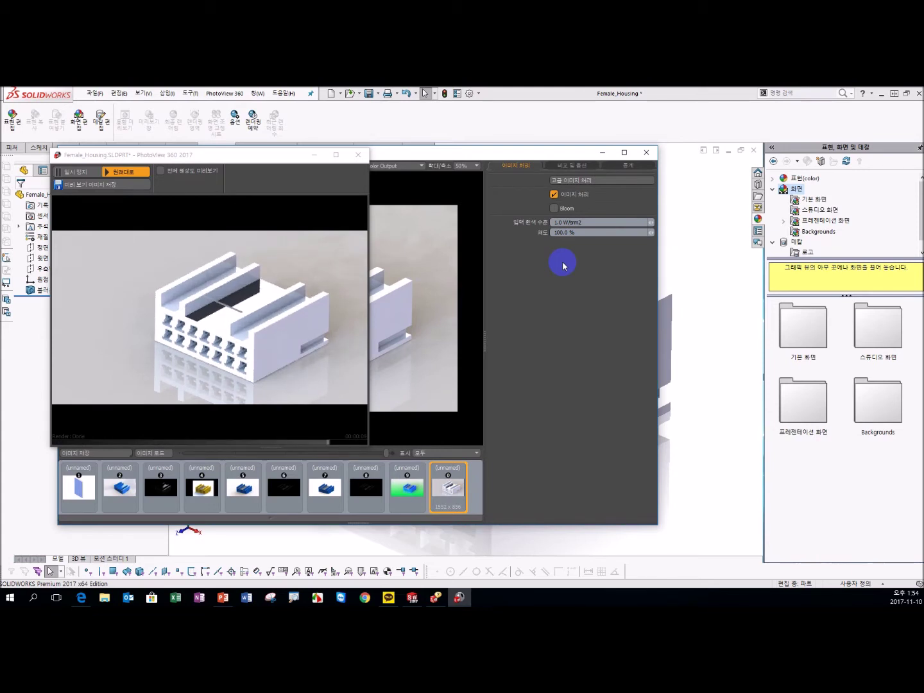
{"action": "left_click", "coordinate": [314, 154]}
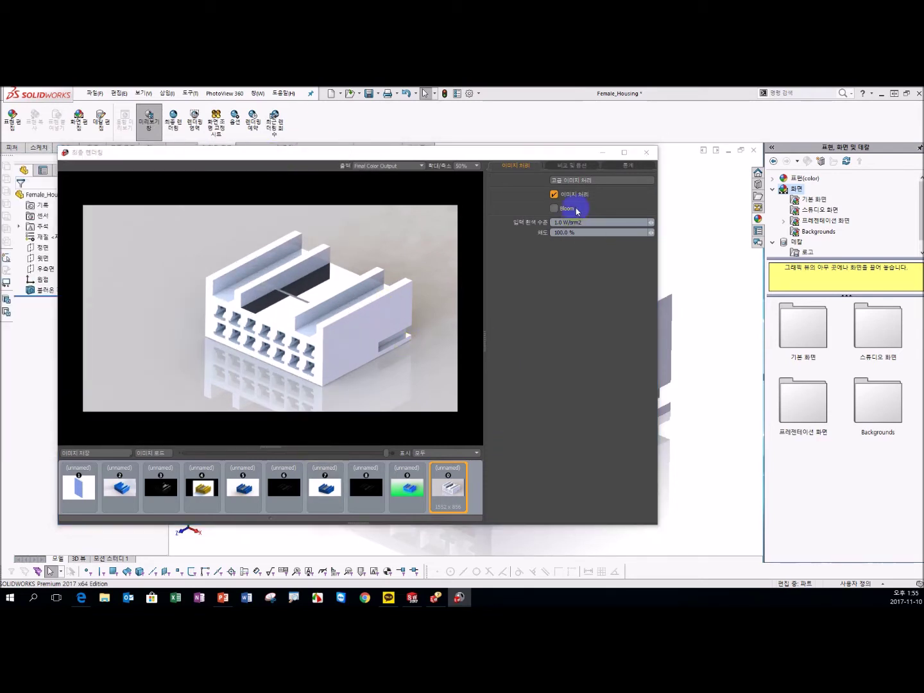
{"action": "left_click", "coordinate": [517, 167]}
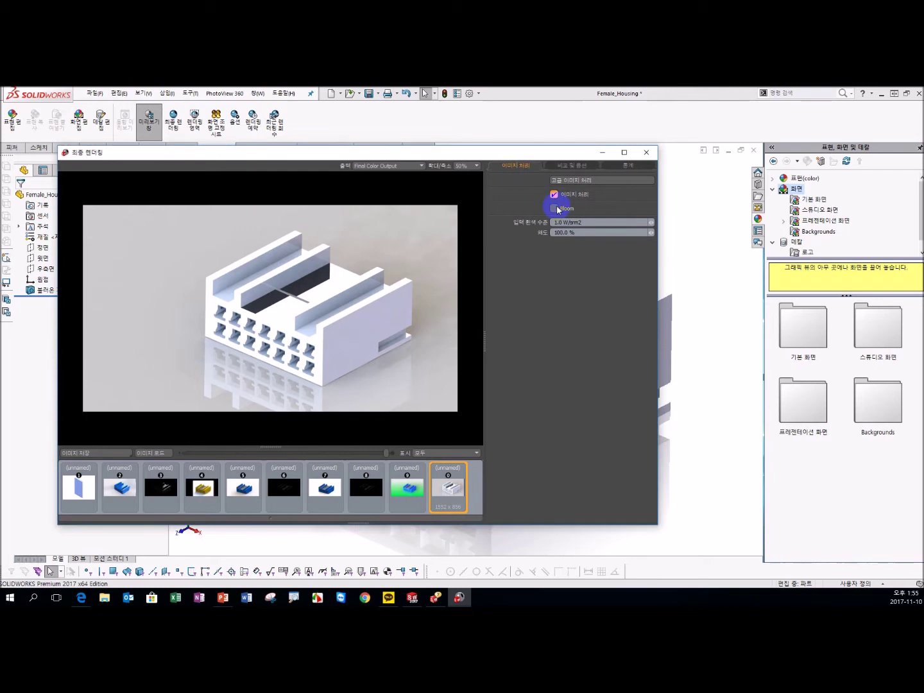
Enable Bloom on the final render with a 50.0% bloom point
{"action": "left_click", "coordinate": [555, 209]}
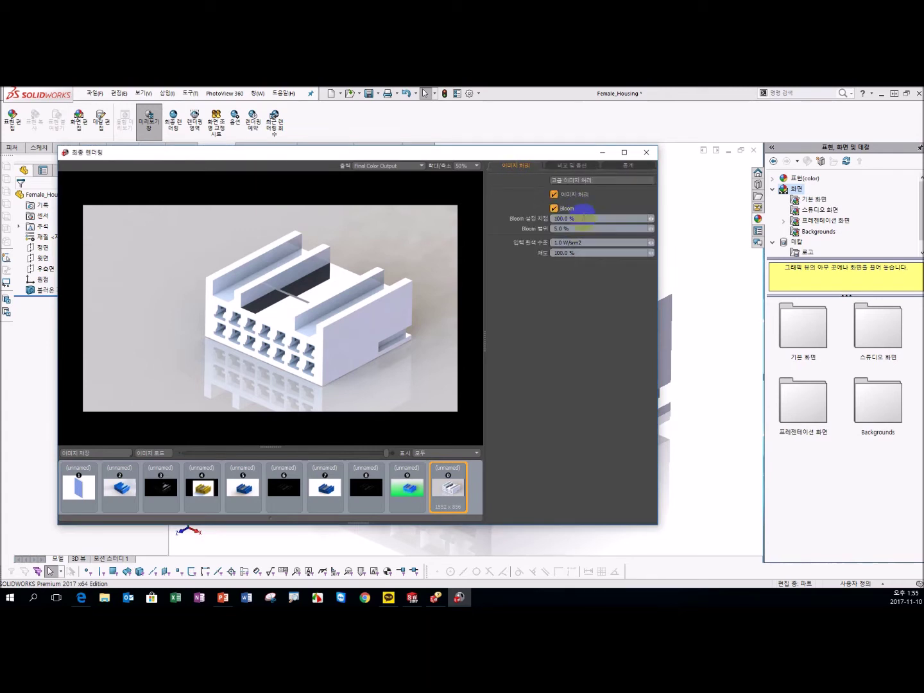
{"action": "left_click", "coordinate": [553, 219]}
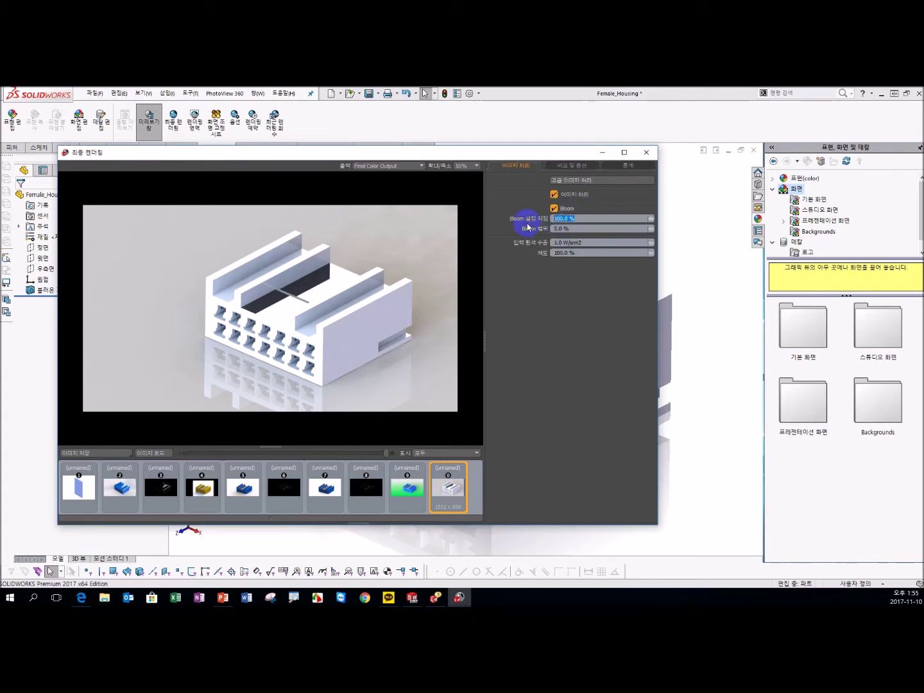
{"action": "type", "text": "50"}
{"action": "key", "text": "Return"}
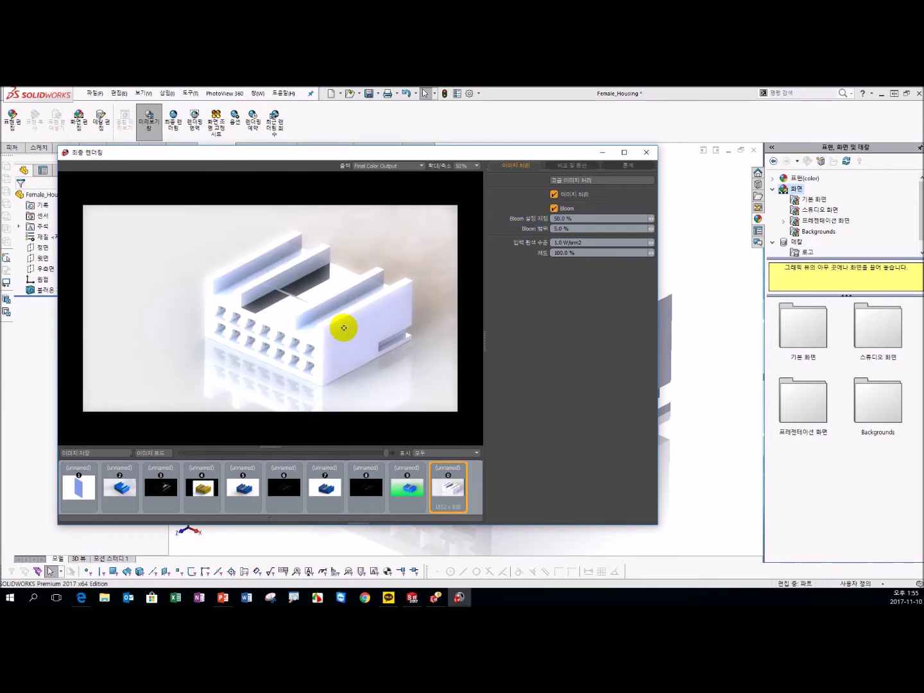
Compare the render against the selected image output as a Luminance difference split view
{"action": "left_click", "coordinate": [566, 168]}
{"action": "left_click", "coordinate": [572, 187]}
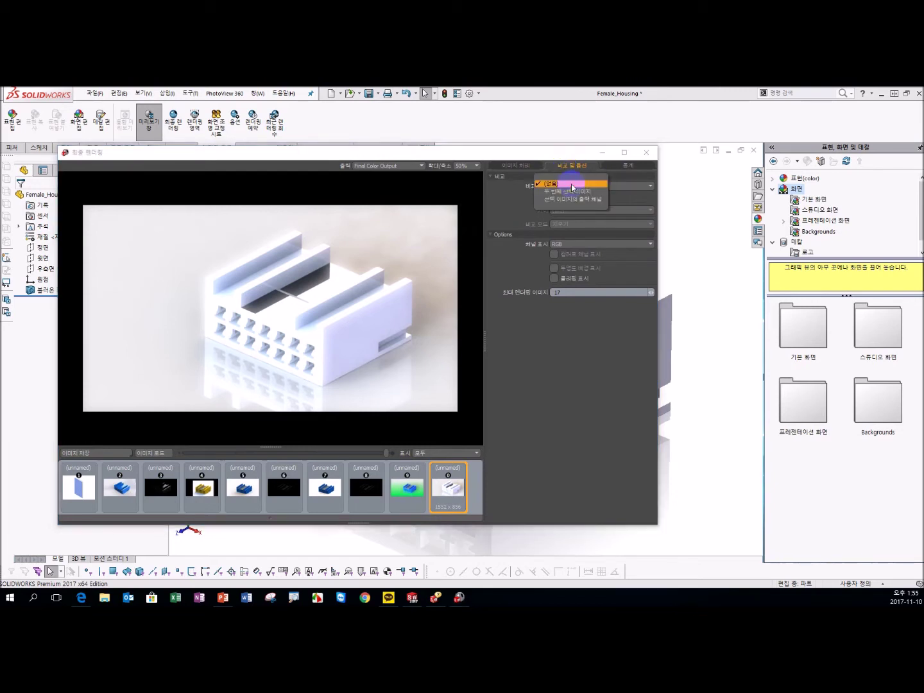
{"action": "left_click", "coordinate": [573, 200]}
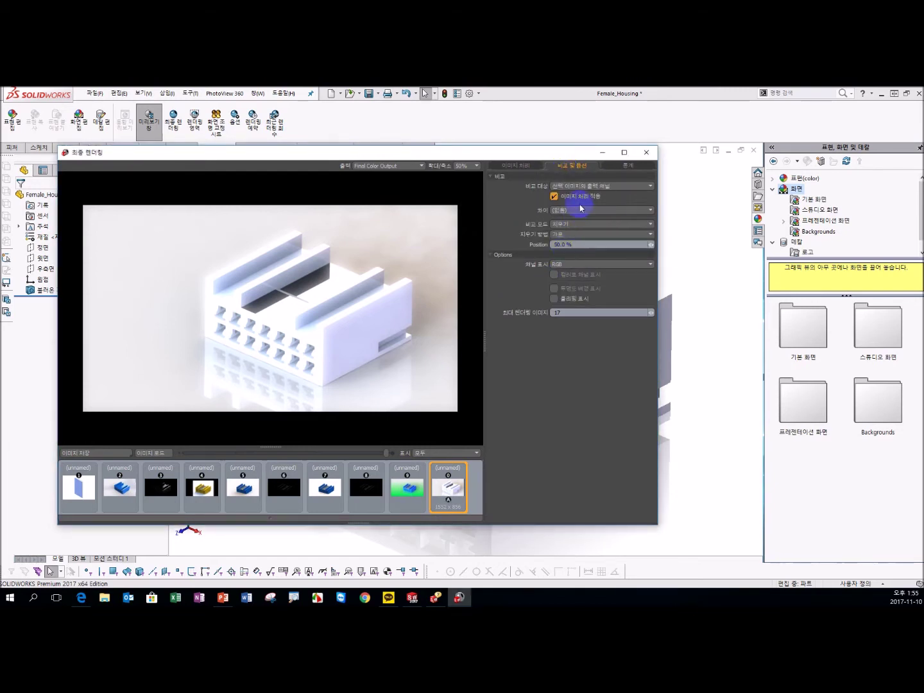
{"action": "left_click", "coordinate": [576, 212]}
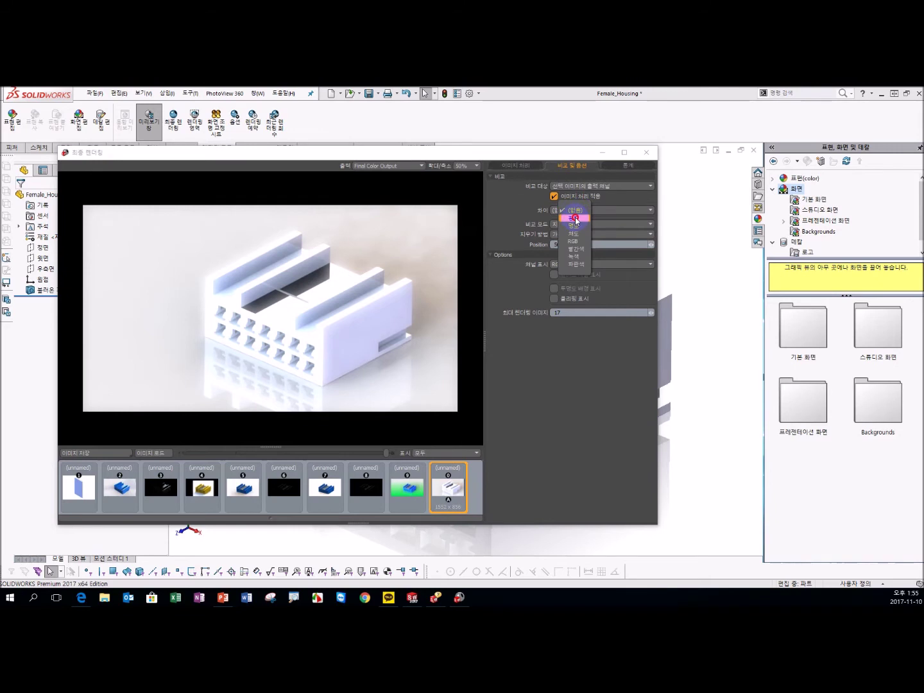
{"action": "left_click", "coordinate": [575, 219]}
{"action": "left_click", "coordinate": [356, 388]}
{"action": "left_click", "coordinate": [551, 222]}
{"action": "left_click", "coordinate": [554, 196]}
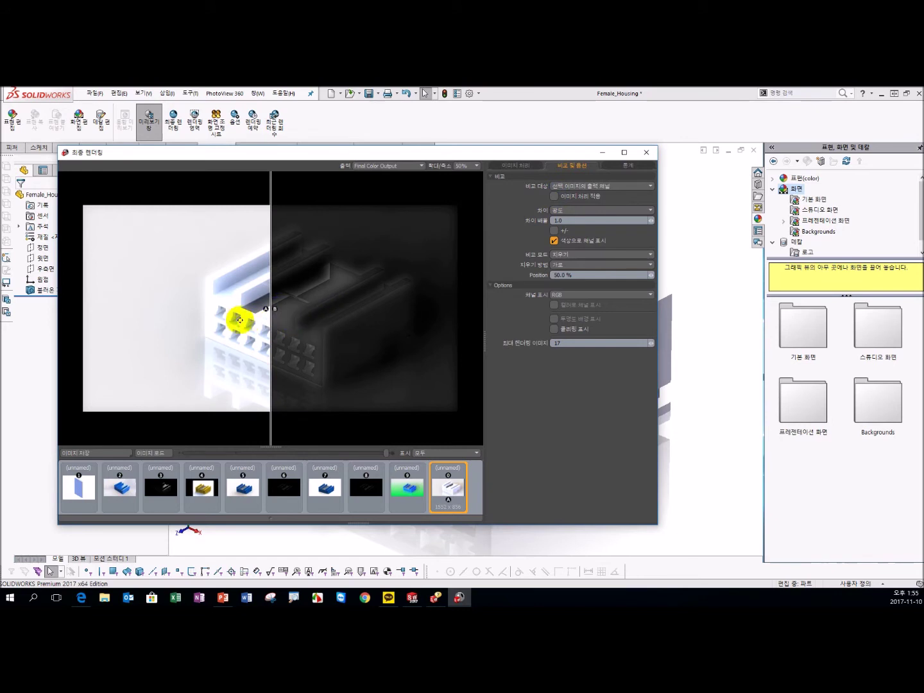
{"action": "mouse_move", "coordinate": [565, 199]}
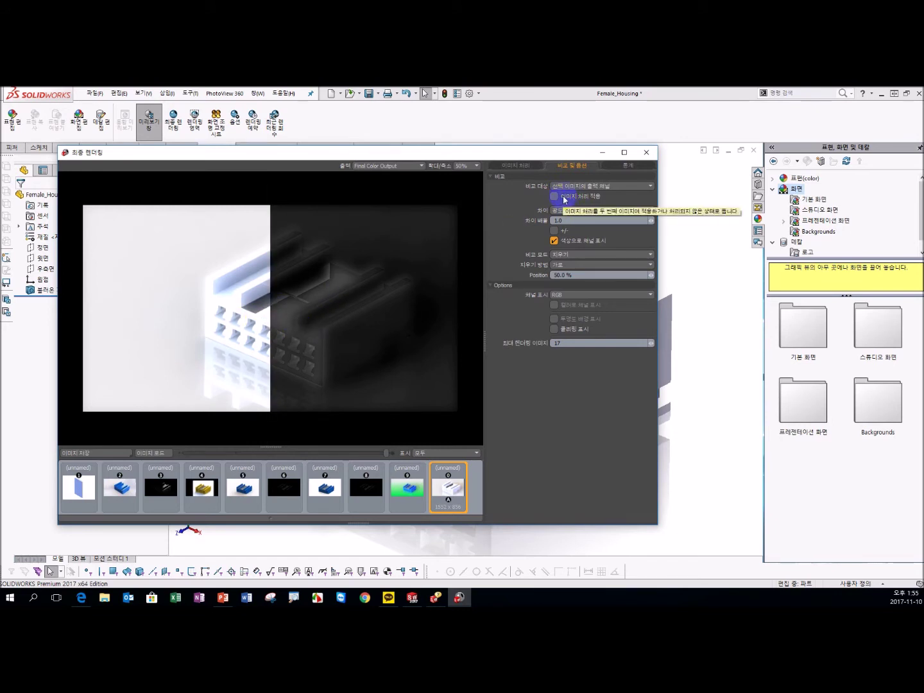
{"action": "left_click", "coordinate": [560, 197]}
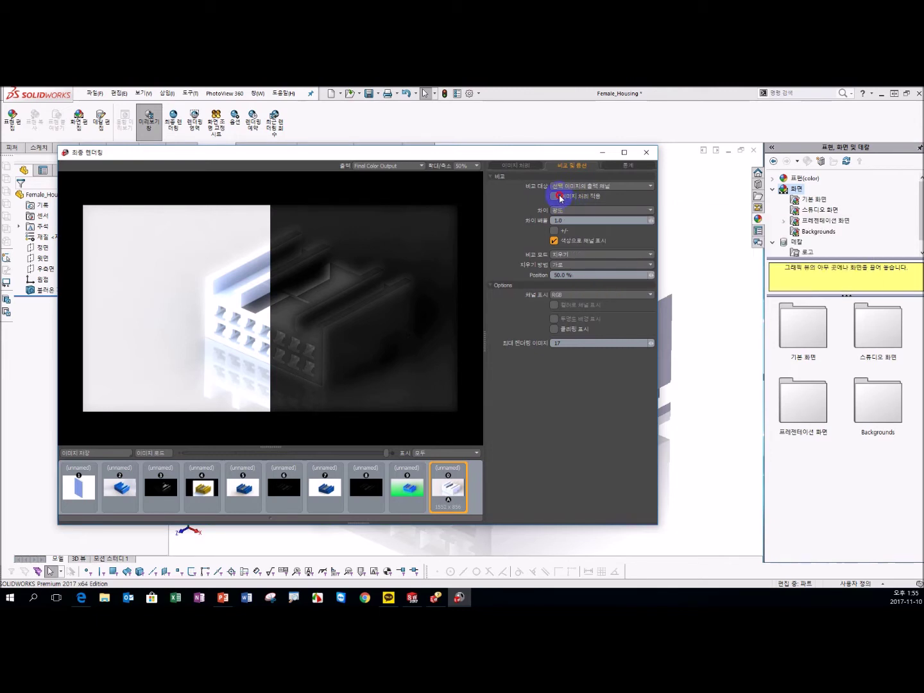
Set Compare back to None and show the final render's statistics
{"action": "left_click", "coordinate": [571, 191]}
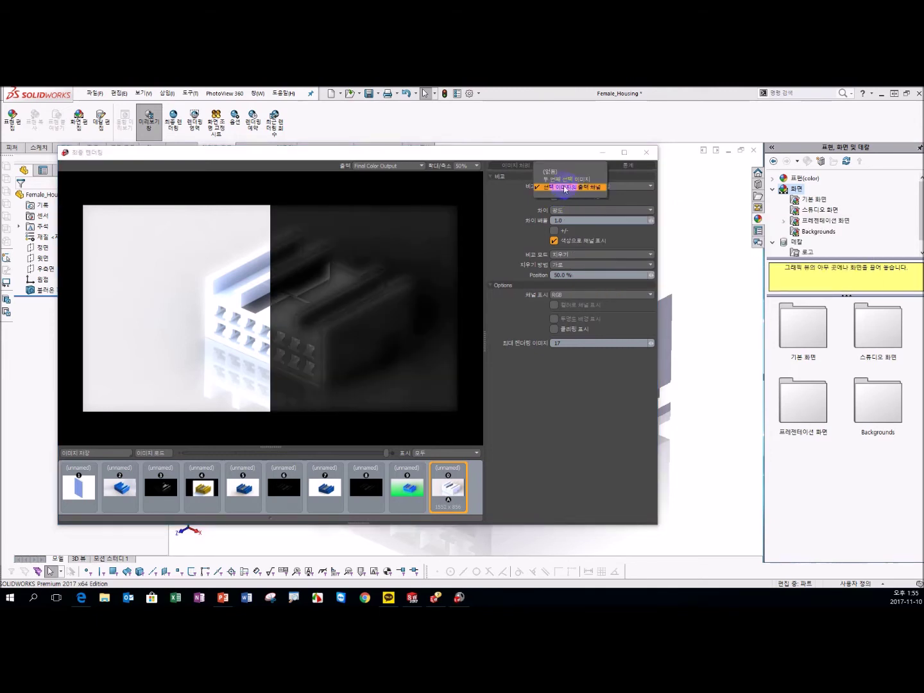
{"action": "left_click", "coordinate": [558, 172]}
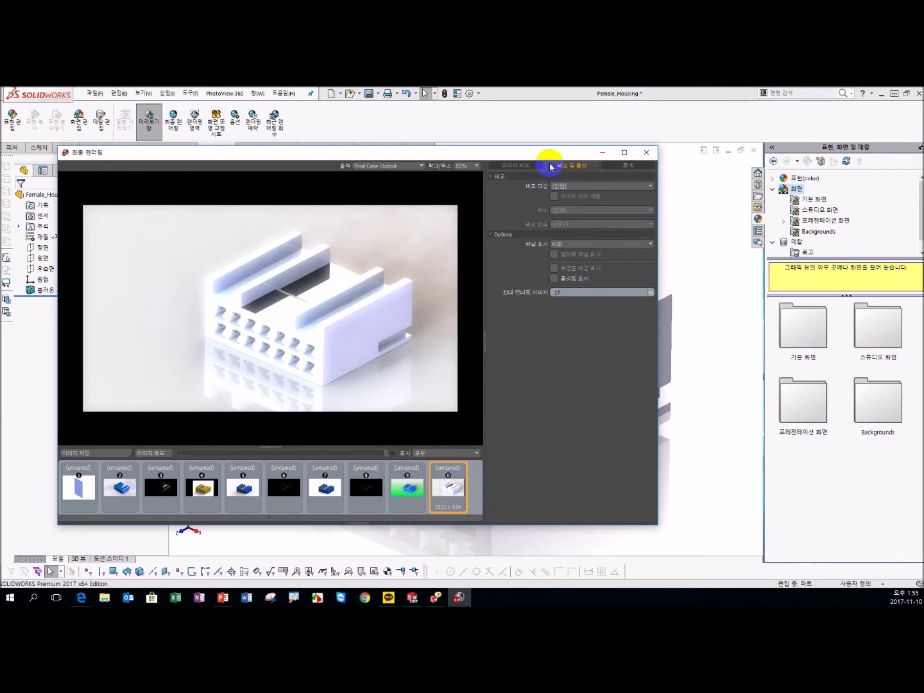
{"action": "left_click", "coordinate": [626, 165]}
{"action": "scroll", "coordinate": [578, 302], "scroll_direction": "down", "scroll_amount": 1}
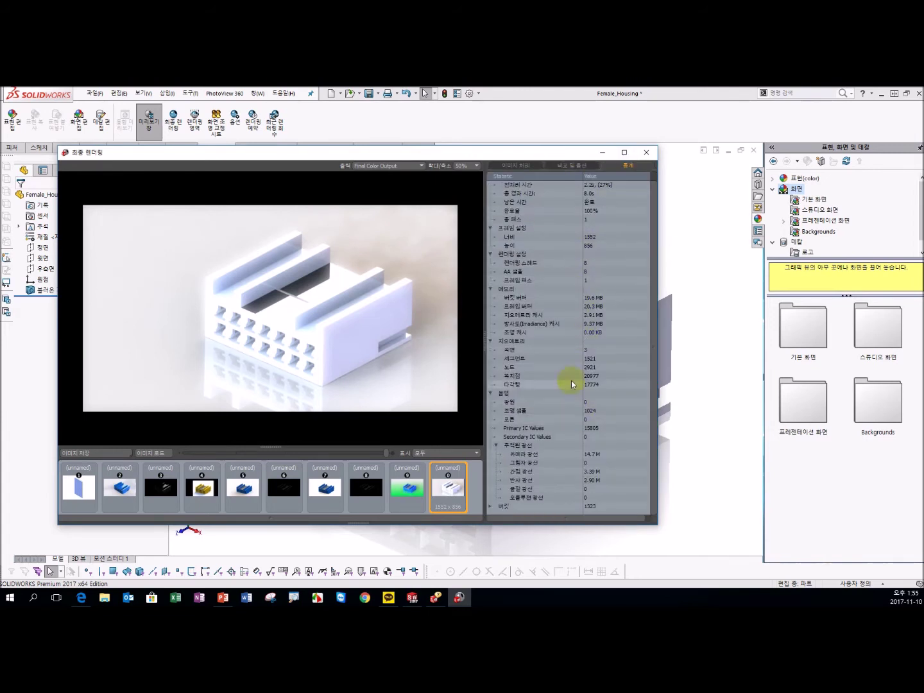
Review the 1552 × 856 render statistics, then bring up the Save Image choices
{"action": "scroll", "coordinate": [540, 254], "scroll_direction": "up", "scroll_amount": 1}
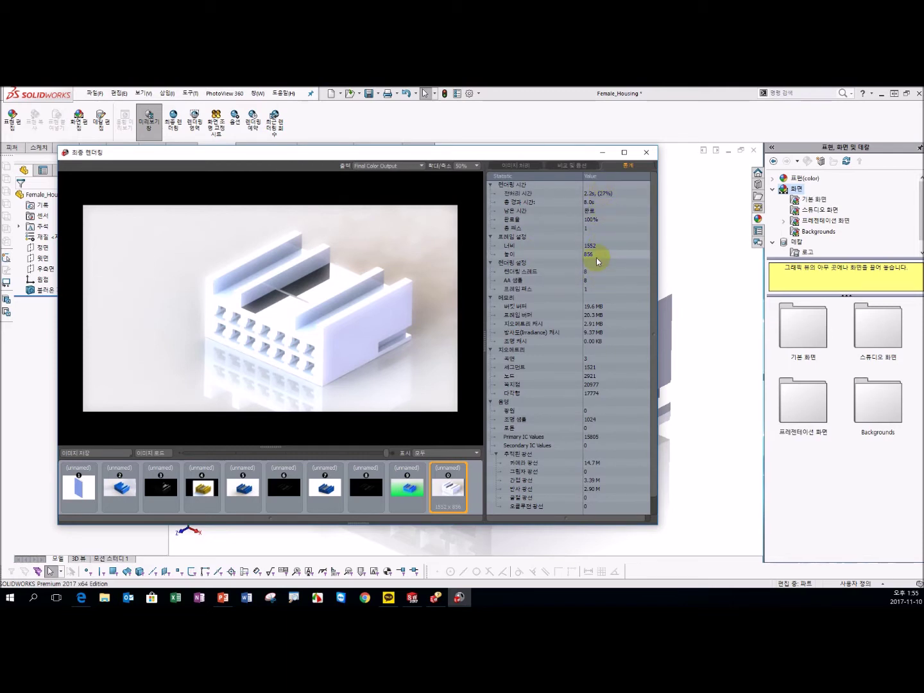
{"action": "scroll", "coordinate": [591, 405], "scroll_direction": "down", "scroll_amount": 1}
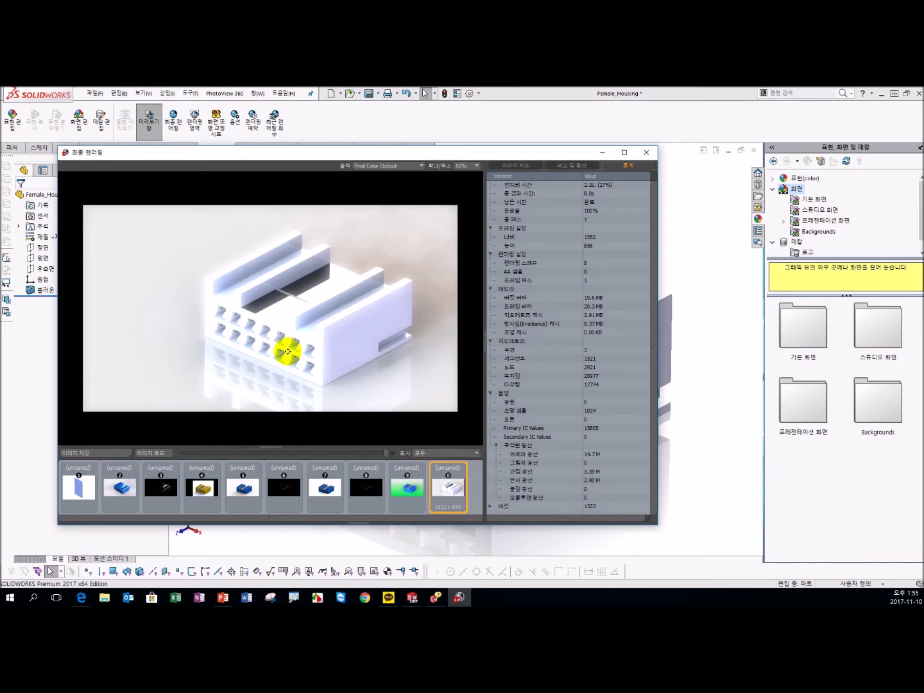
{"action": "left_click", "coordinate": [116, 457]}
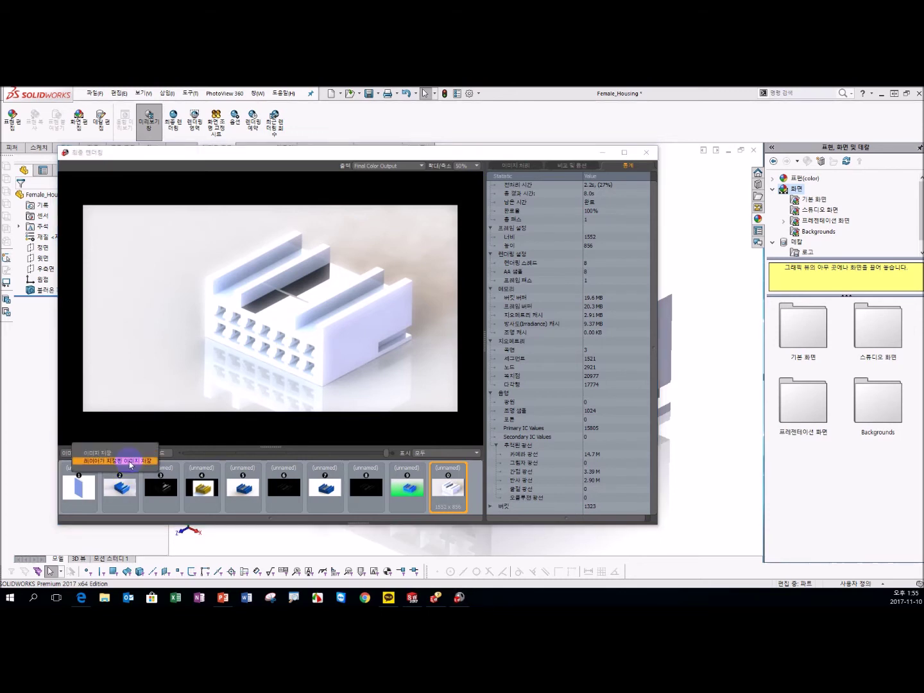
Save the render as a layered JPEG named Untitled on the Desktop, overwriting Untitled.JPG
{"action": "left_click", "coordinate": [128, 461]}
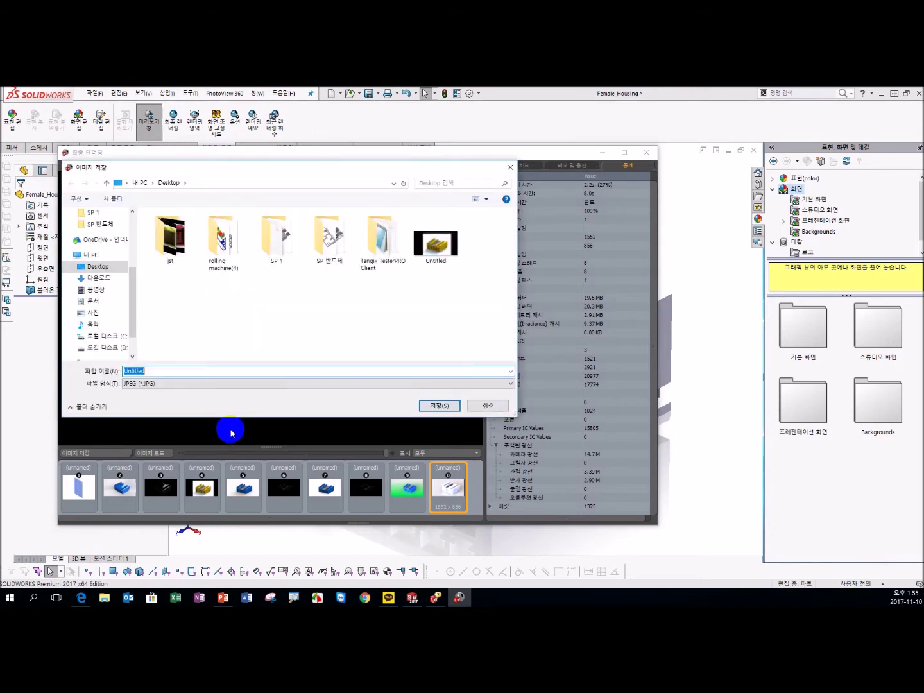
{"action": "left_click", "coordinate": [423, 302]}
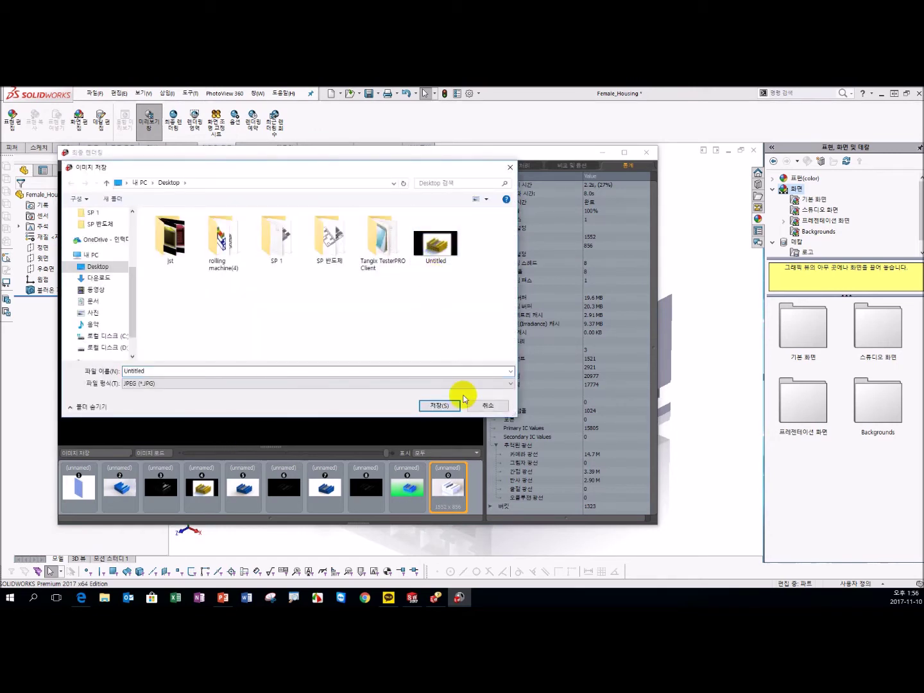
{"action": "left_click", "coordinate": [439, 406]}
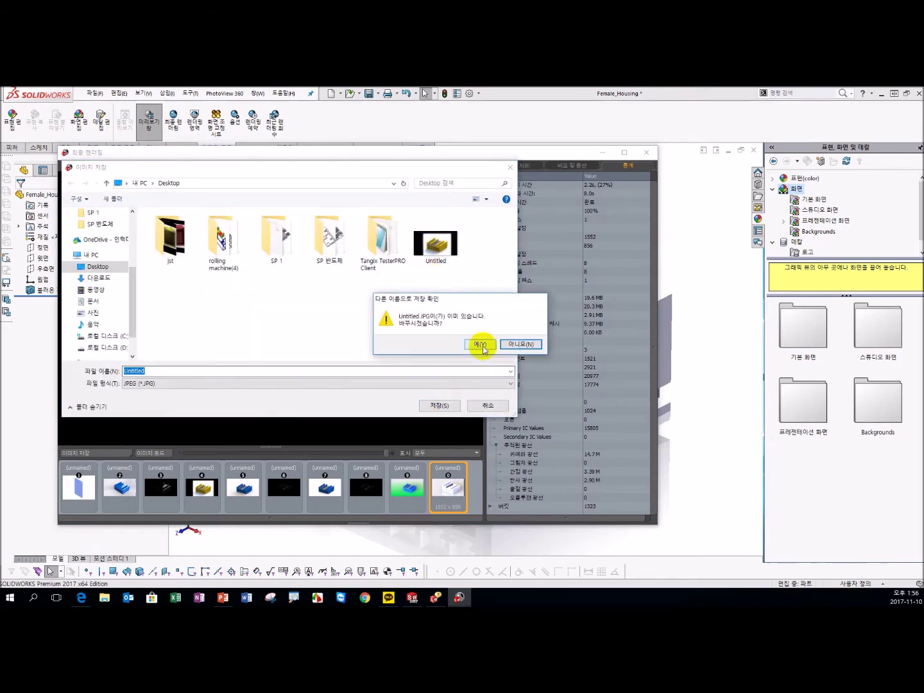
{"action": "left_click", "coordinate": [481, 345]}
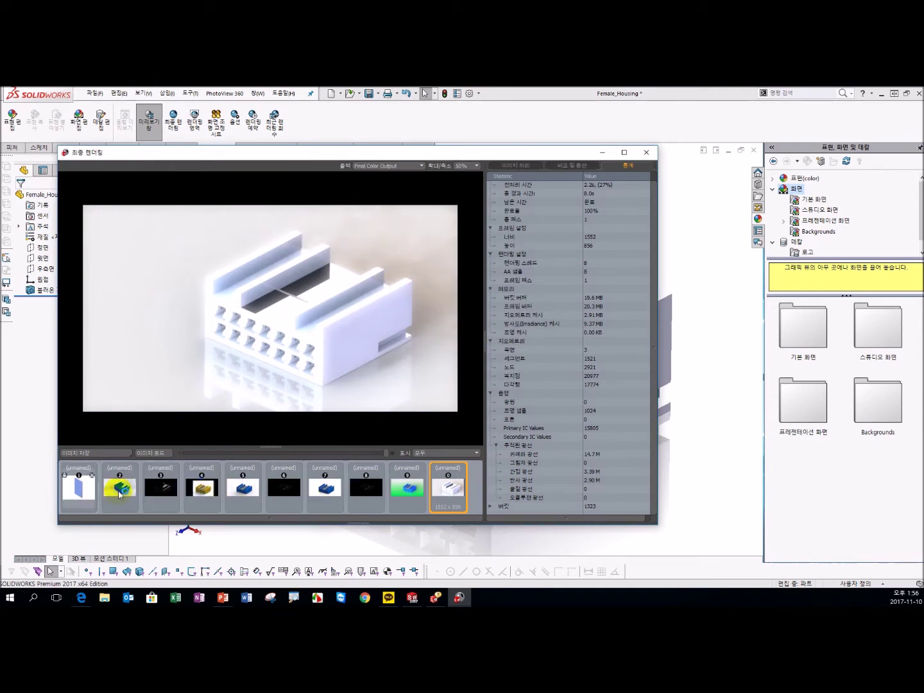
Step through the earlier blue part, solar-panel and dark renders in the history
{"action": "left_click", "coordinate": [119, 491]}
{"action": "left_click", "coordinate": [165, 492]}
{"action": "left_click", "coordinate": [75, 491]}
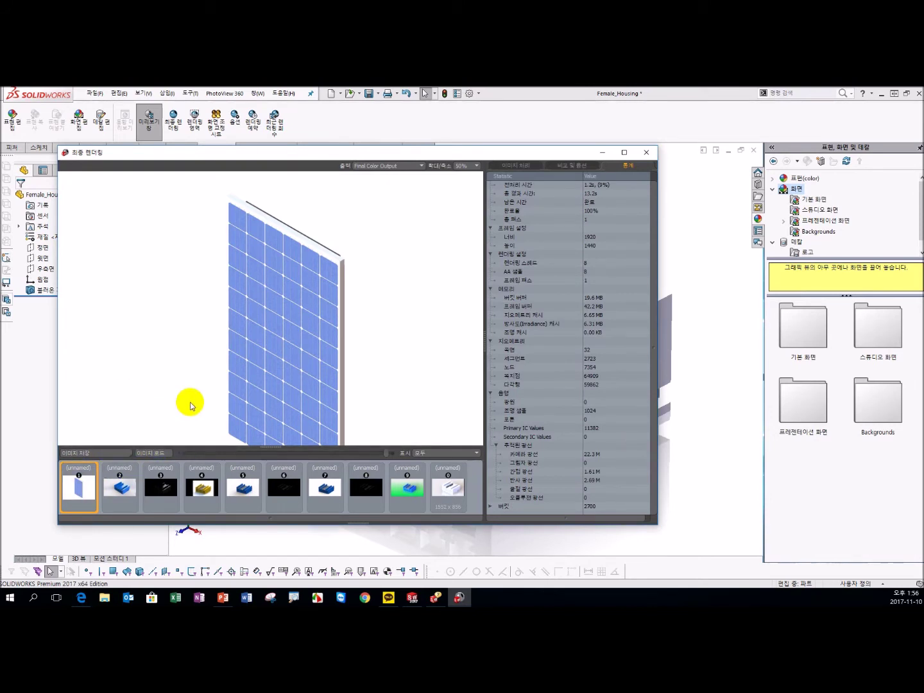
{"action": "left_click", "coordinate": [115, 492]}
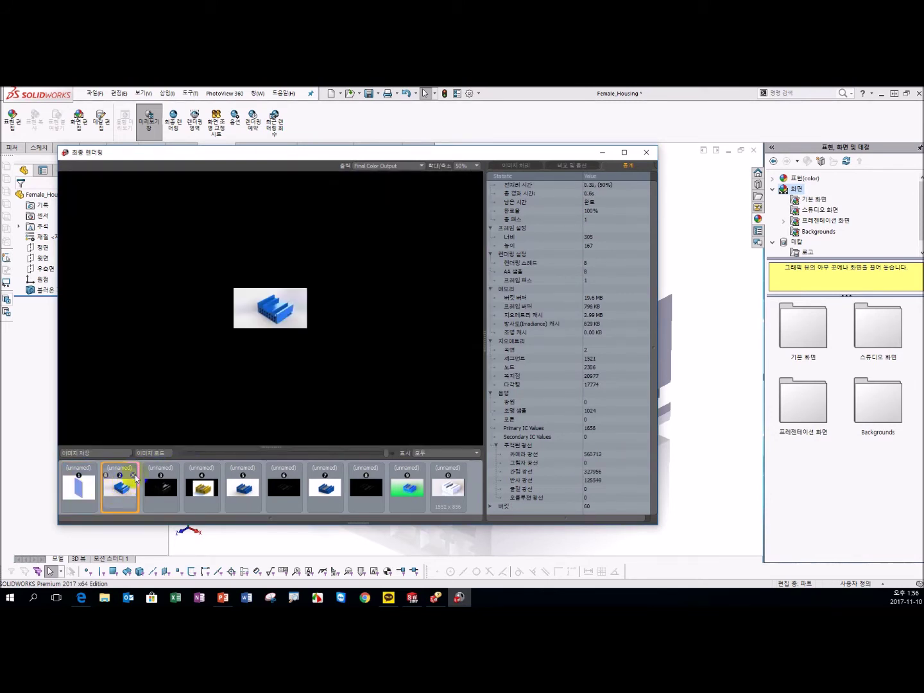
{"action": "left_click", "coordinate": [78, 491]}
{"action": "left_click", "coordinate": [119, 491]}
{"action": "left_click", "coordinate": [161, 491]}
{"action": "left_click", "coordinate": [213, 491]}
Compare the black, green and blue renders, ending on the latest white connector render
{"action": "left_click", "coordinate": [242, 491]}
{"action": "left_click", "coordinate": [364, 491]}
{"action": "left_click", "coordinate": [404, 491]}
{"action": "left_click", "coordinate": [325, 491]}
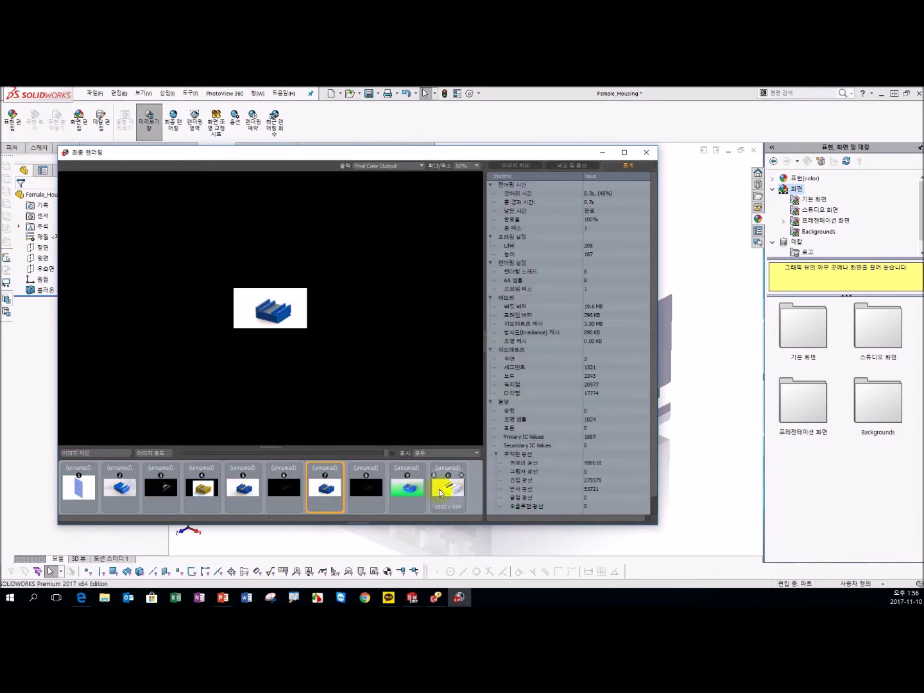
{"action": "left_click", "coordinate": [440, 492]}
{"action": "left_click", "coordinate": [389, 491]}
{"action": "left_click_drag", "start_coordinate": [366, 491], "coordinate": [345, 493]}
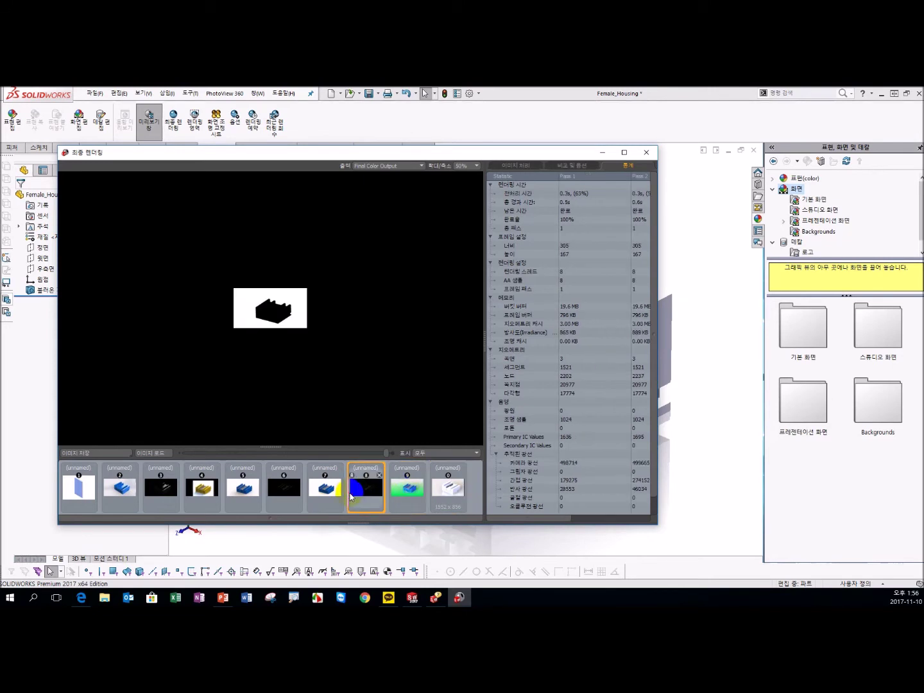
{"action": "left_click", "coordinate": [448, 489]}
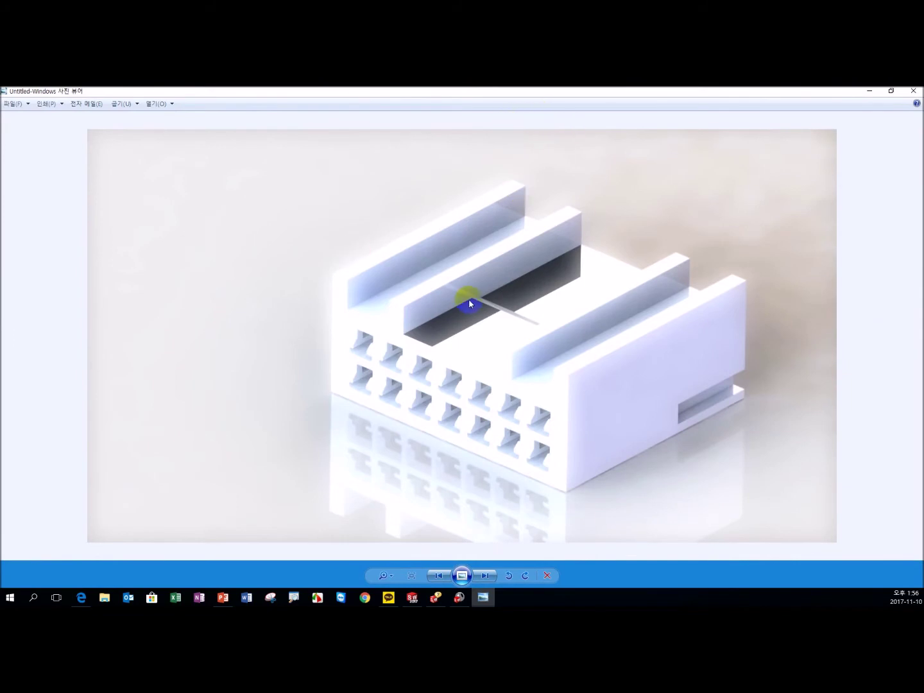
Zoom briefly into the saved white connector render in Photo Viewer, then close the viewer
{"action": "scroll", "coordinate": [587, 360], "scroll_direction": "up", "scroll_amount": 2}
{"action": "scroll", "coordinate": [578, 366], "scroll_direction": "down", "scroll_amount": 2}
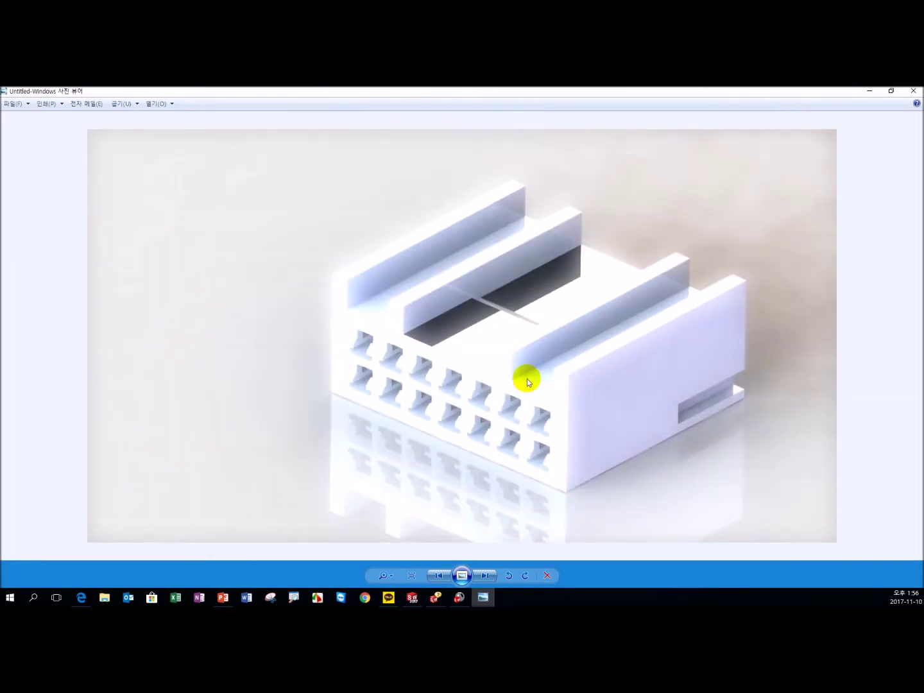
{"action": "left_click", "coordinate": [918, 92]}
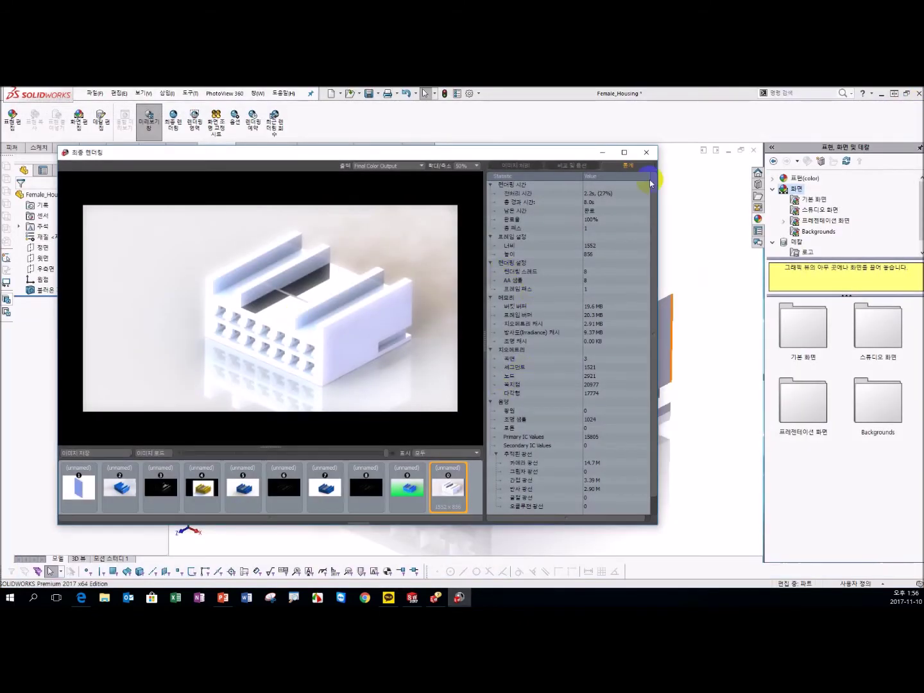
Frame the housing's middle ribs and slots with a render region and render it
{"action": "left_click", "coordinate": [646, 154]}
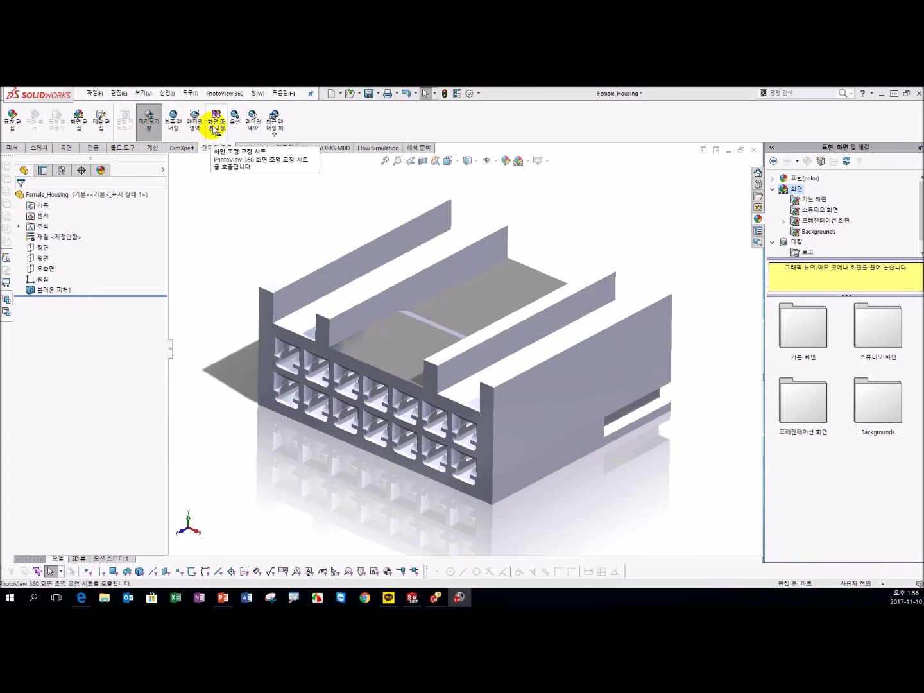
{"action": "left_click", "coordinate": [195, 121]}
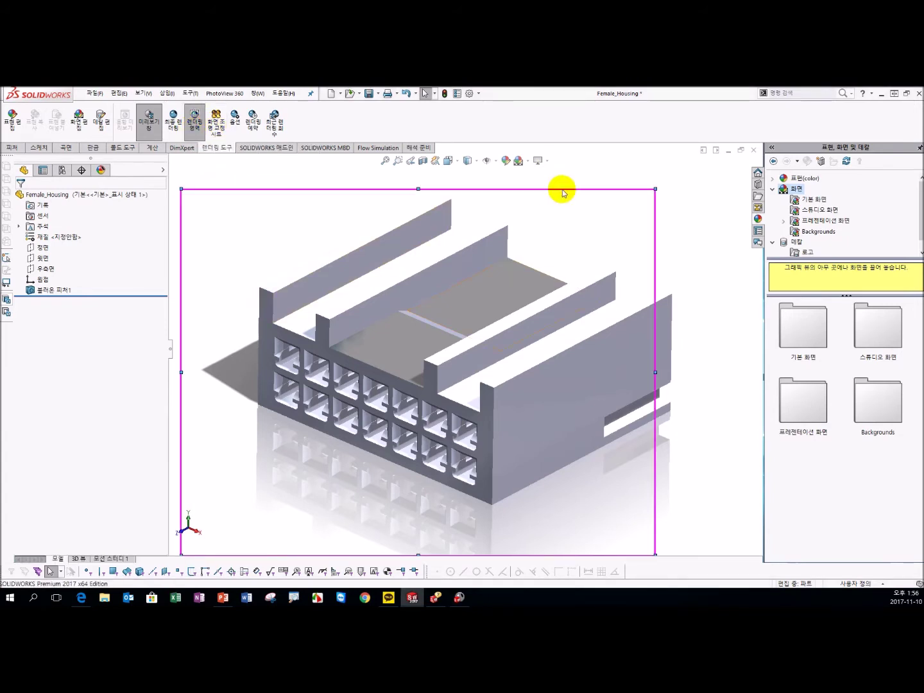
{"action": "left_click_drag", "start_coordinate": [654, 188], "coordinate": [725, 165]}
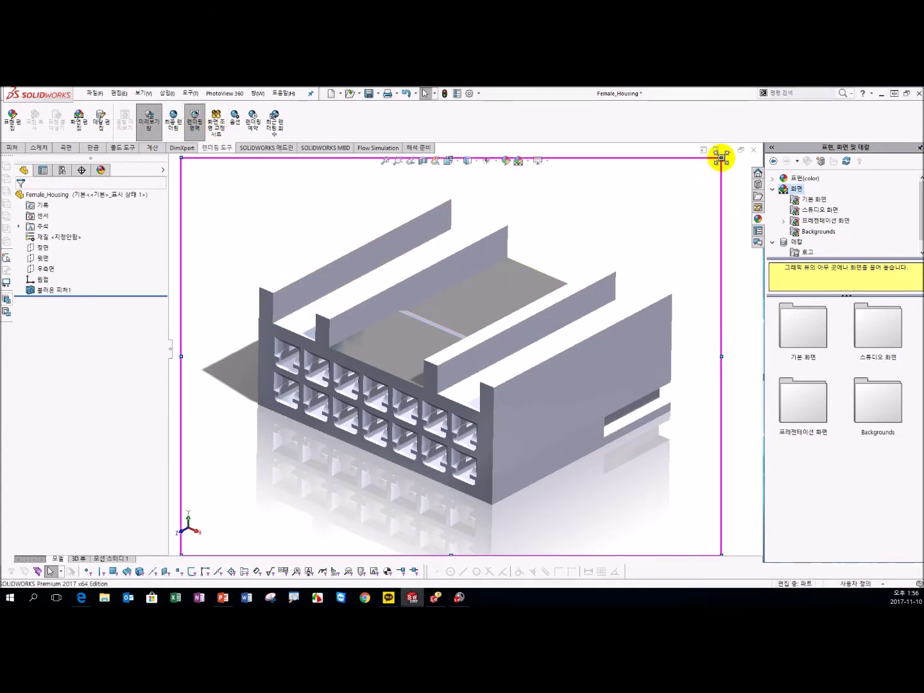
{"action": "left_click", "coordinate": [171, 348]}
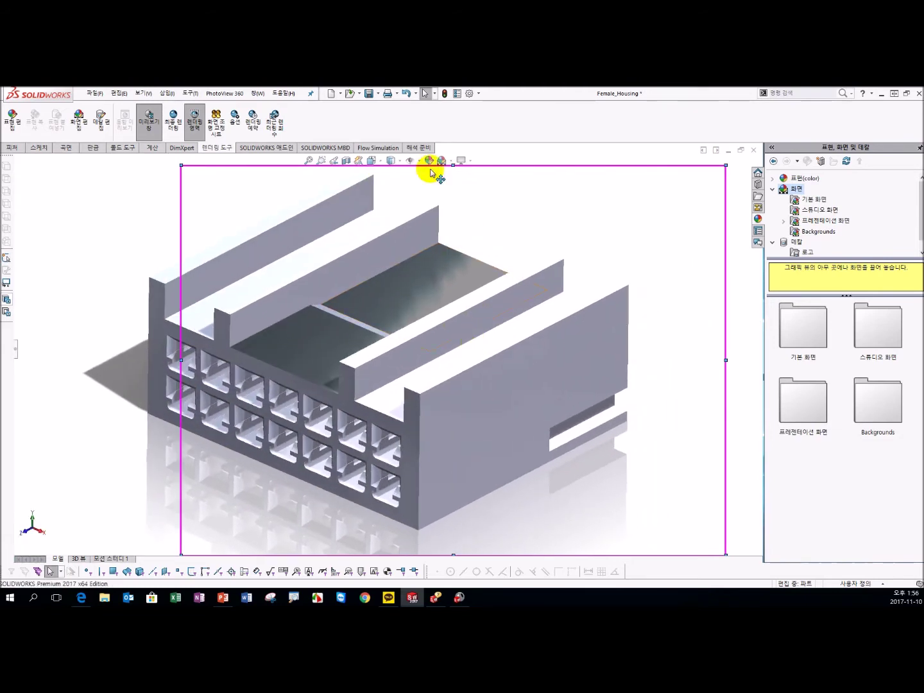
{"action": "left_click_drag", "start_coordinate": [725, 165], "coordinate": [637, 245]}
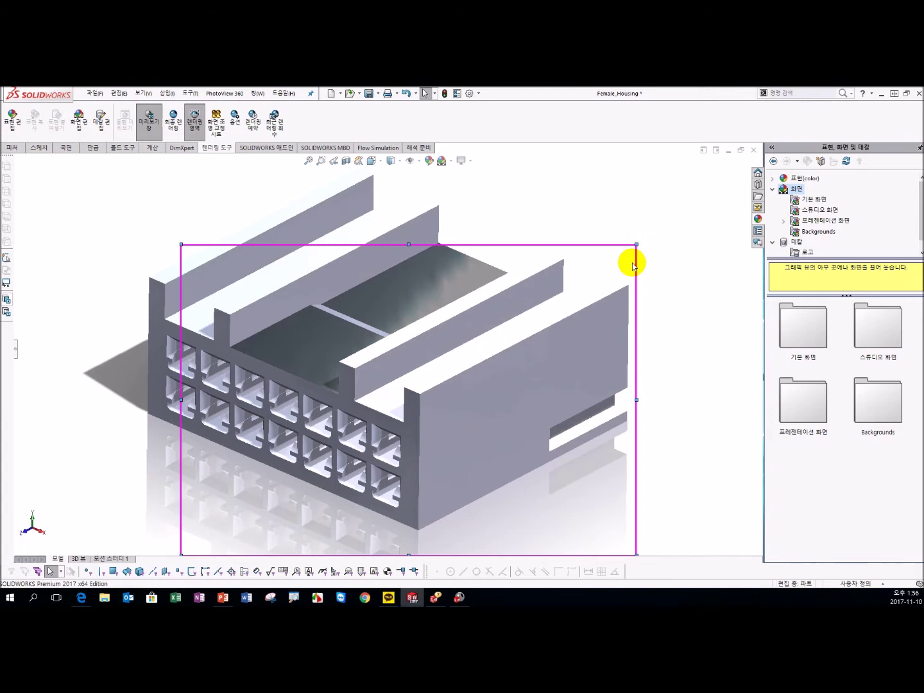
{"action": "left_click_drag", "start_coordinate": [636, 245], "coordinate": [487, 349]}
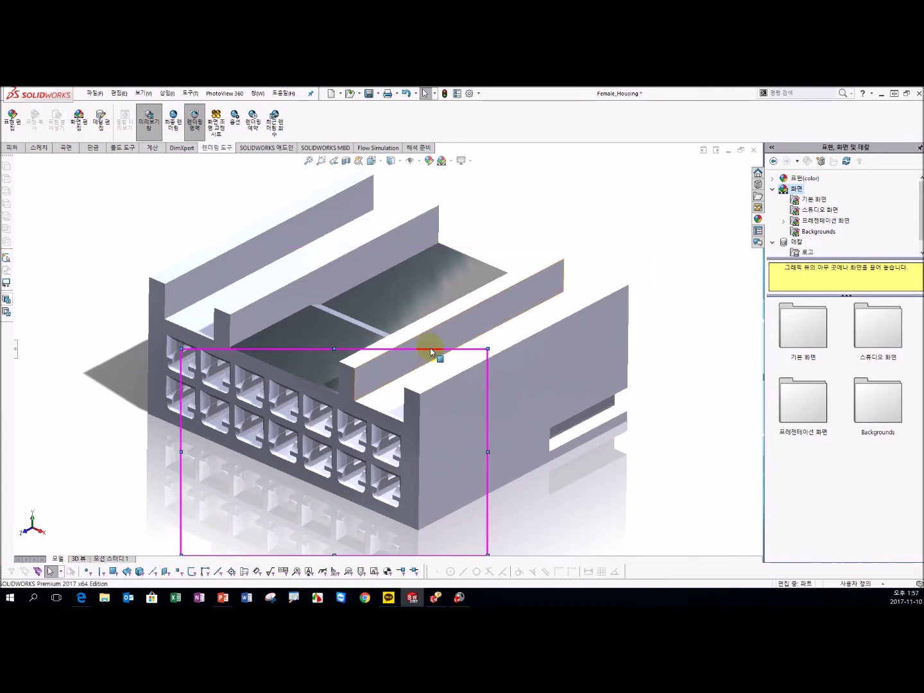
{"action": "left_click_drag", "start_coordinate": [179, 349], "coordinate": [247, 339]}
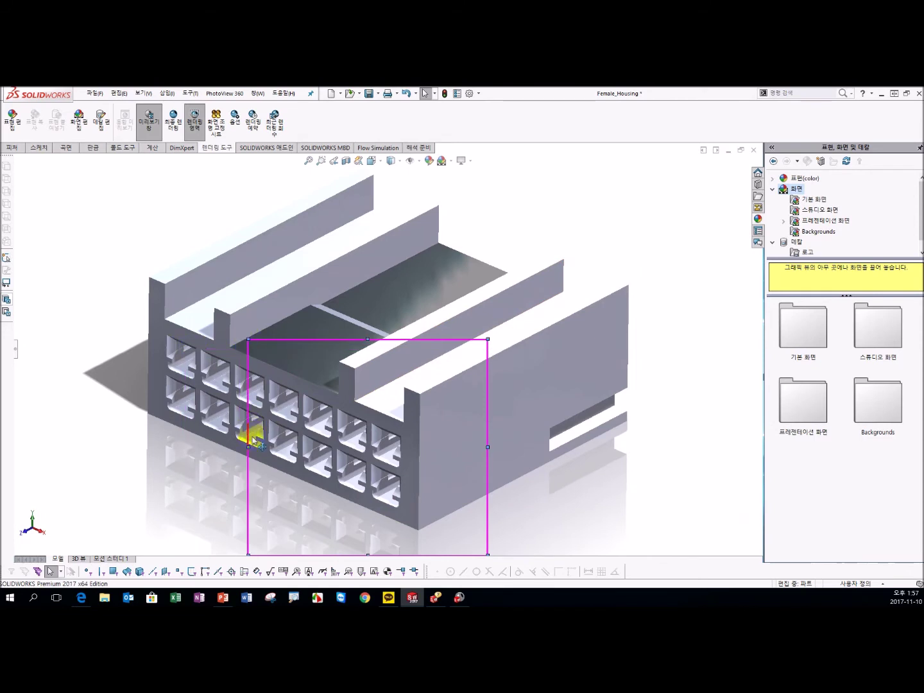
{"action": "left_click_drag", "start_coordinate": [250, 477], "coordinate": [318, 423]}
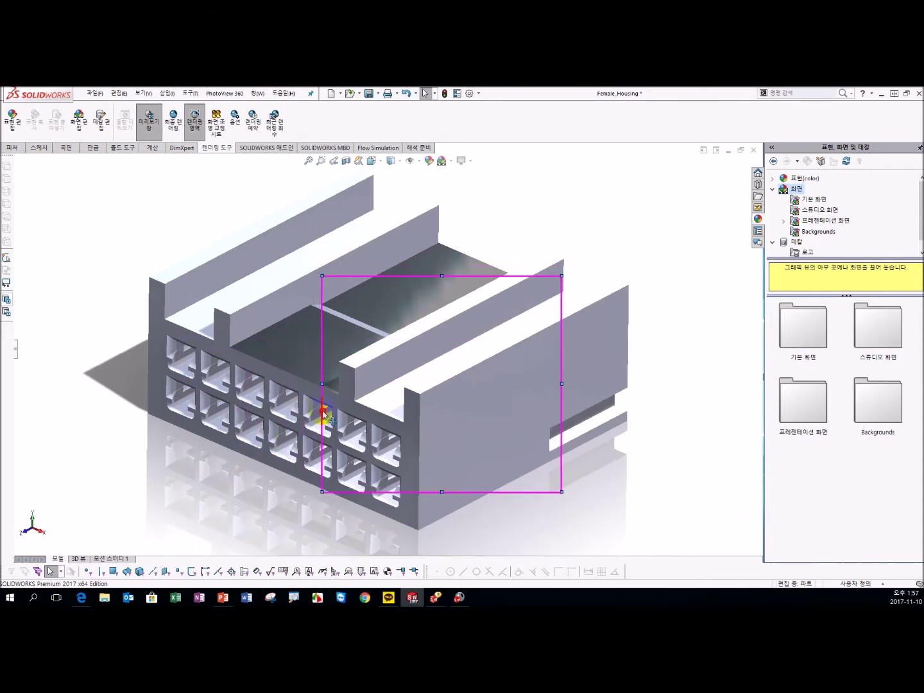
{"action": "left_click", "coordinate": [181, 128]}
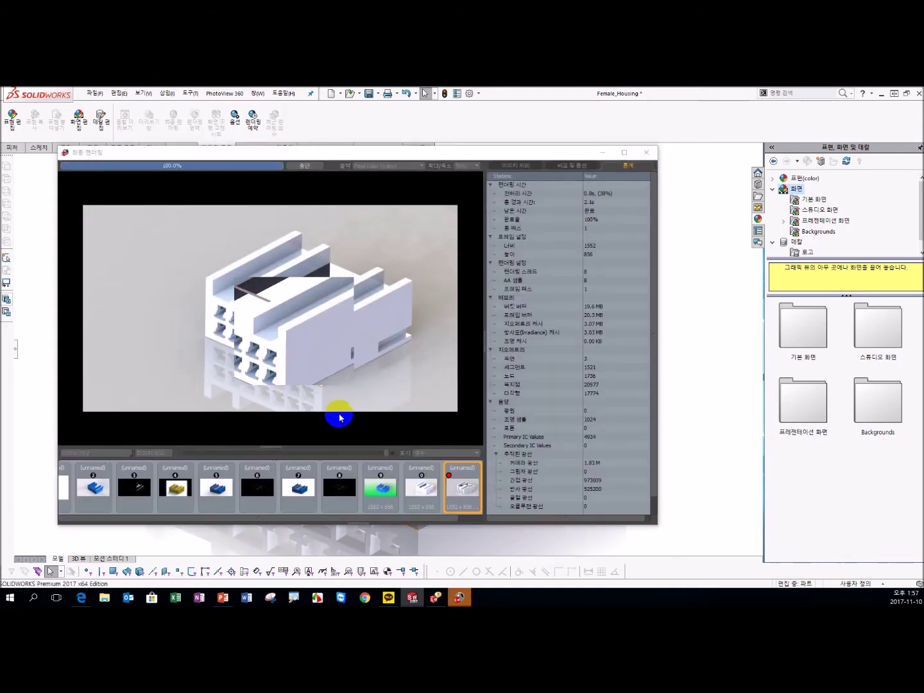
Compare the region render with the previous one, then delete it from the history
{"action": "left_click", "coordinate": [421, 489]}
{"action": "left_click", "coordinate": [463, 493]}
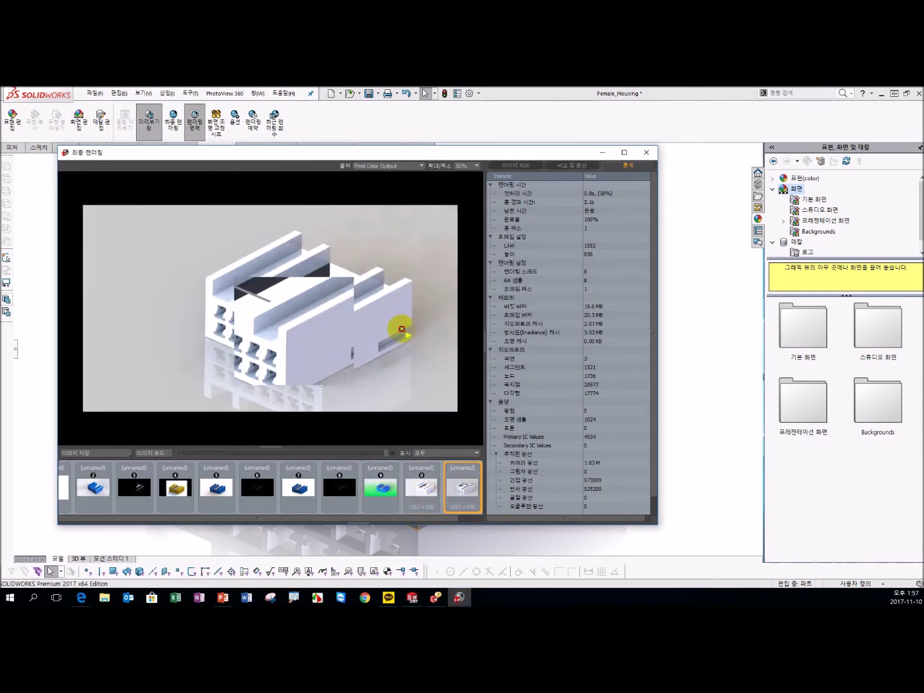
{"action": "scroll", "coordinate": [412, 350], "scroll_direction": "down", "scroll_amount": 3}
{"action": "scroll", "coordinate": [267, 299], "scroll_direction": "up", "scroll_amount": 1}
{"action": "scroll", "coordinate": [266, 298], "scroll_direction": "up", "scroll_amount": 4}
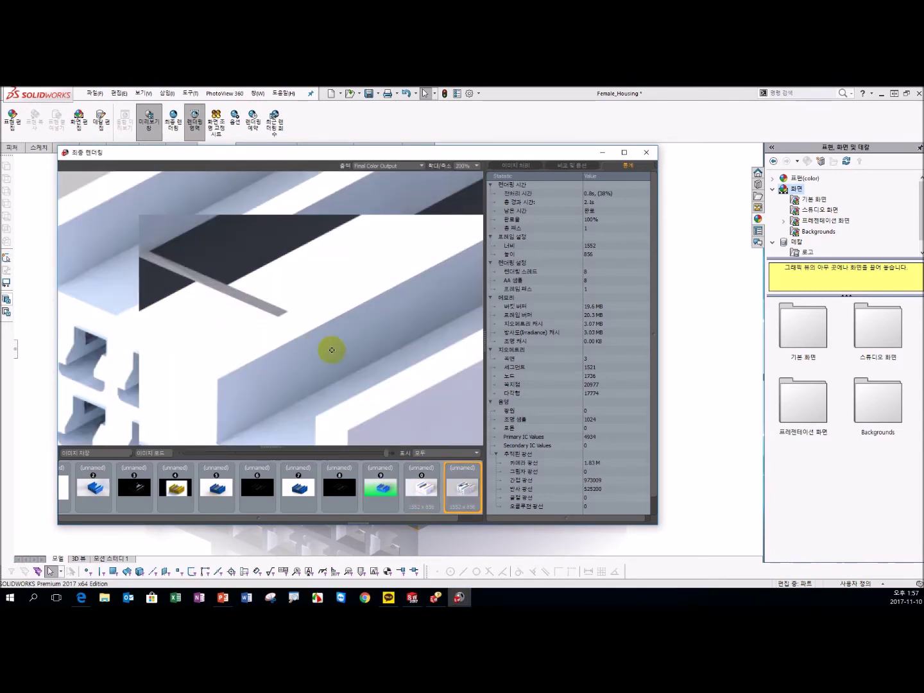
{"action": "scroll", "coordinate": [354, 326], "scroll_direction": "down", "scroll_amount": 2}
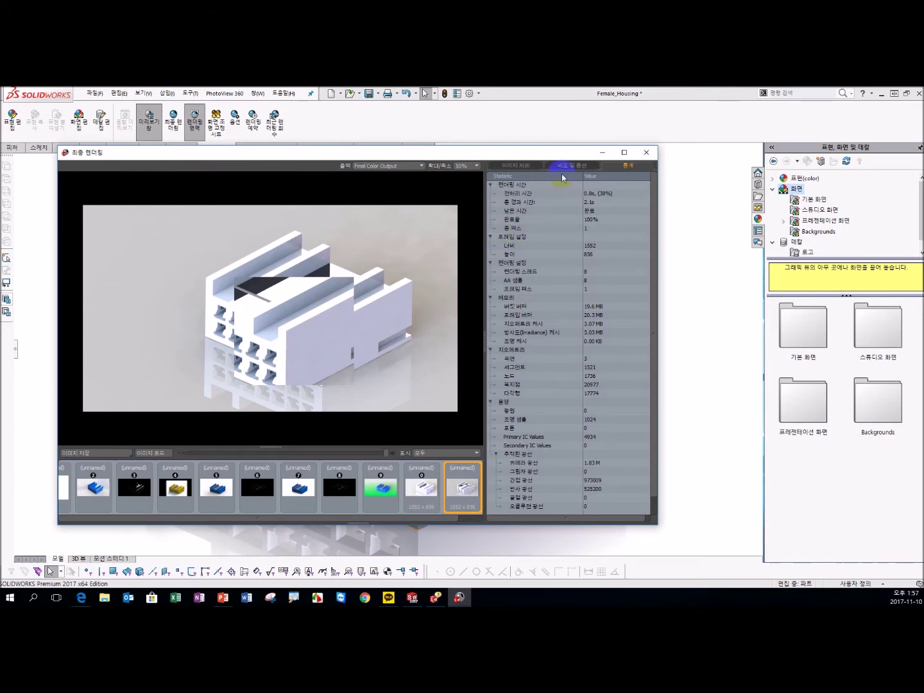
{"action": "mouse_move", "coordinate": [422, 488]}
{"action": "left_click", "coordinate": [477, 474]}
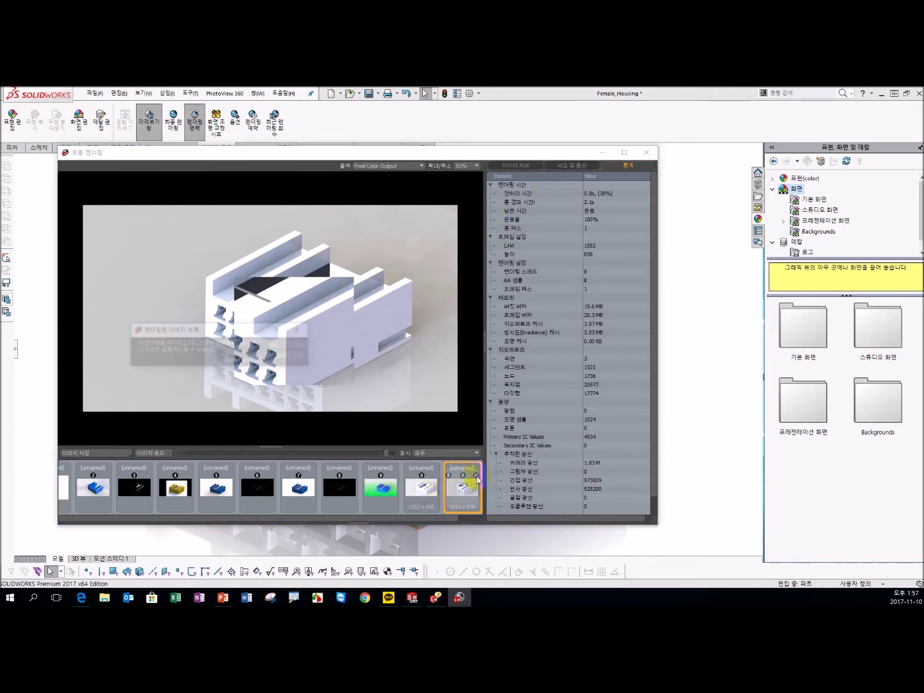
{"action": "left_click", "coordinate": [301, 344]}
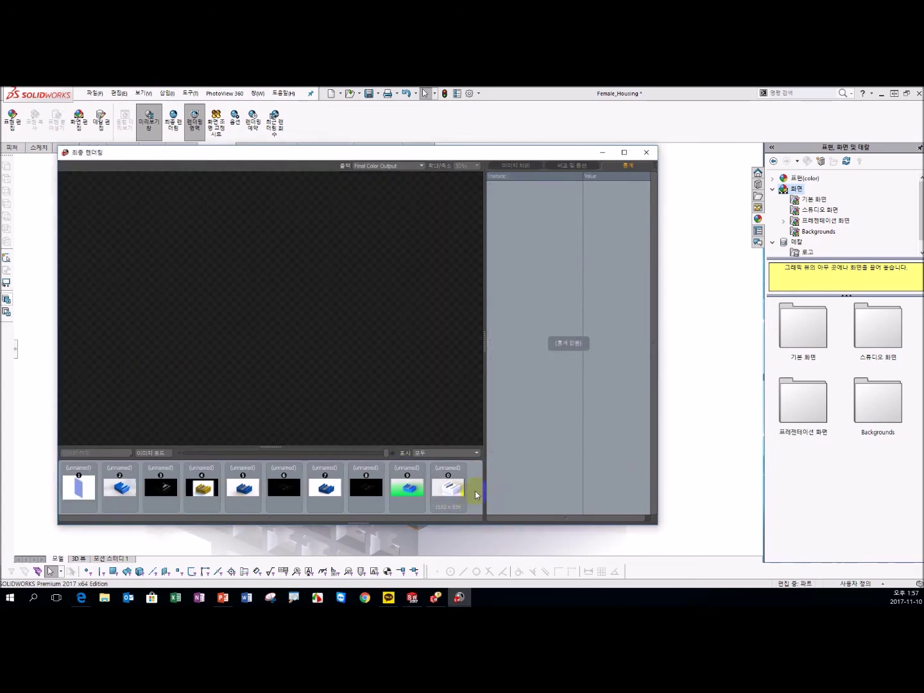
Enlarge the render region toward the upper left and start a new final render
{"action": "mouse_move", "coordinate": [534, 160]}
{"action": "left_mouse_down"}
{"action": "mouse_move", "coordinate": [462, 169]}
{"action": "mouse_move", "coordinate": [834, 194]}
{"action": "left_mouse_up"}
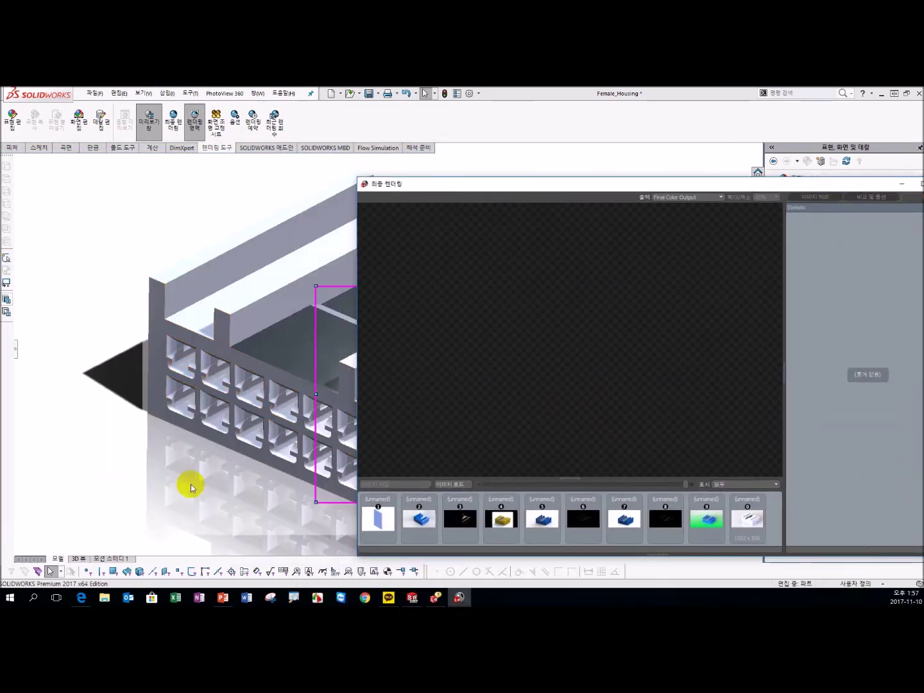
{"action": "left_click_drag", "start_coordinate": [316, 284], "coordinate": [256, 238]}
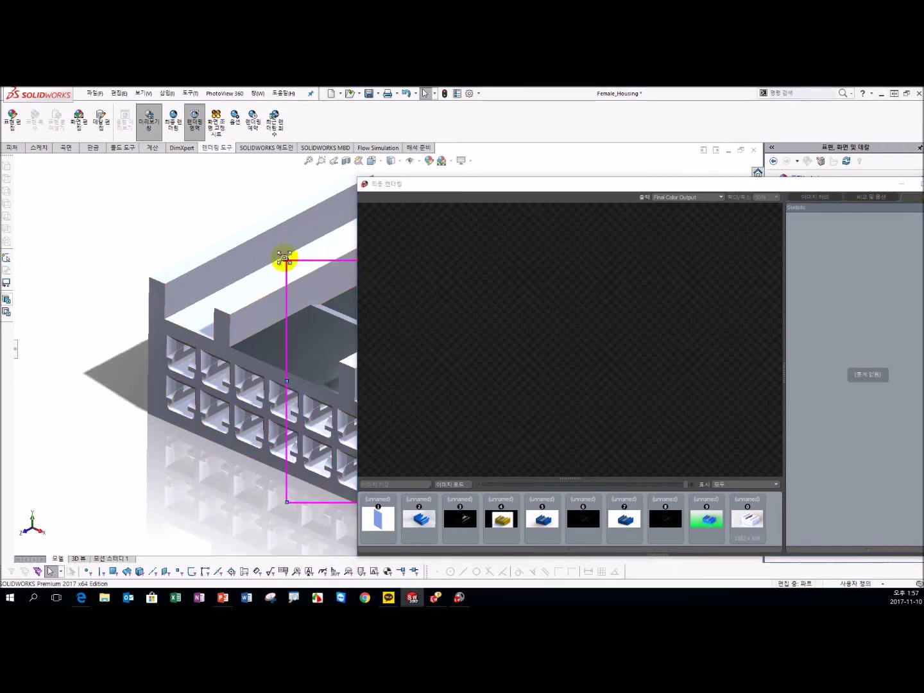
{"action": "left_click", "coordinate": [172, 133]}
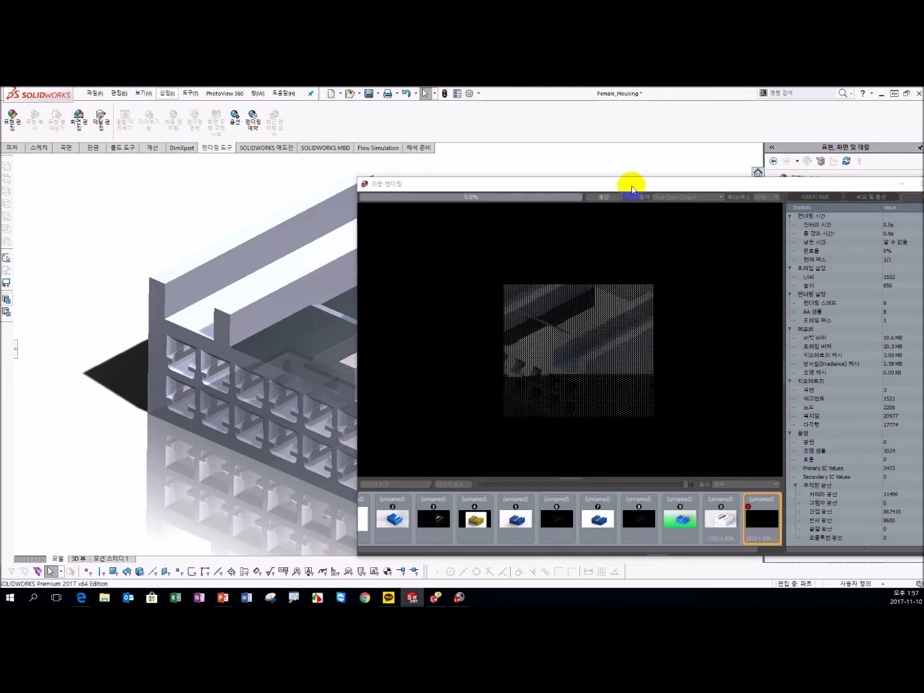
Let the close-up region render finish and save it as a JPEG image
{"action": "left_click_drag", "start_coordinate": [642, 183], "coordinate": [491, 168]}
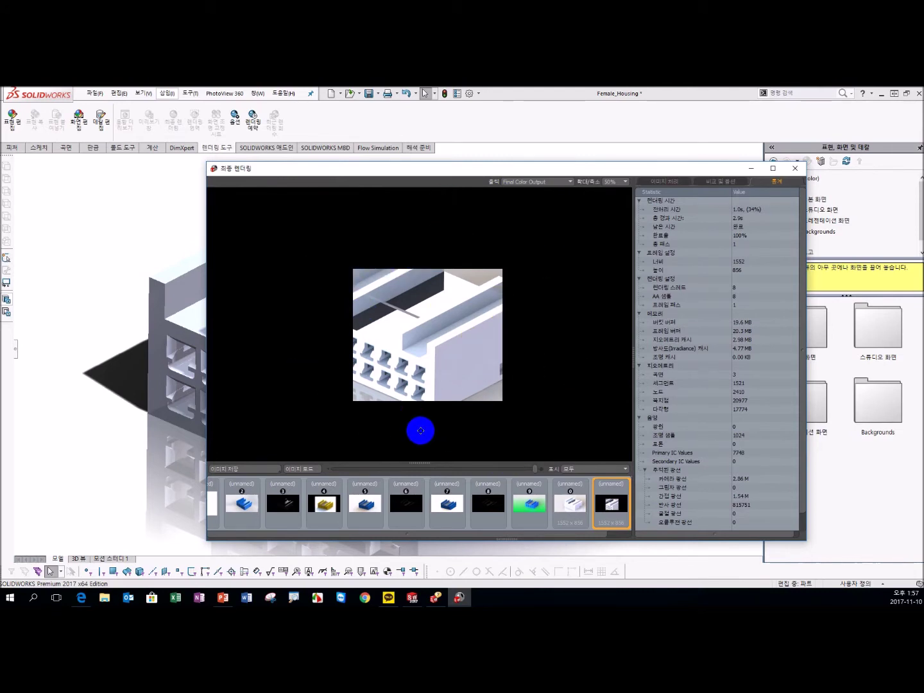
{"action": "mouse_move", "coordinate": [241, 503]}
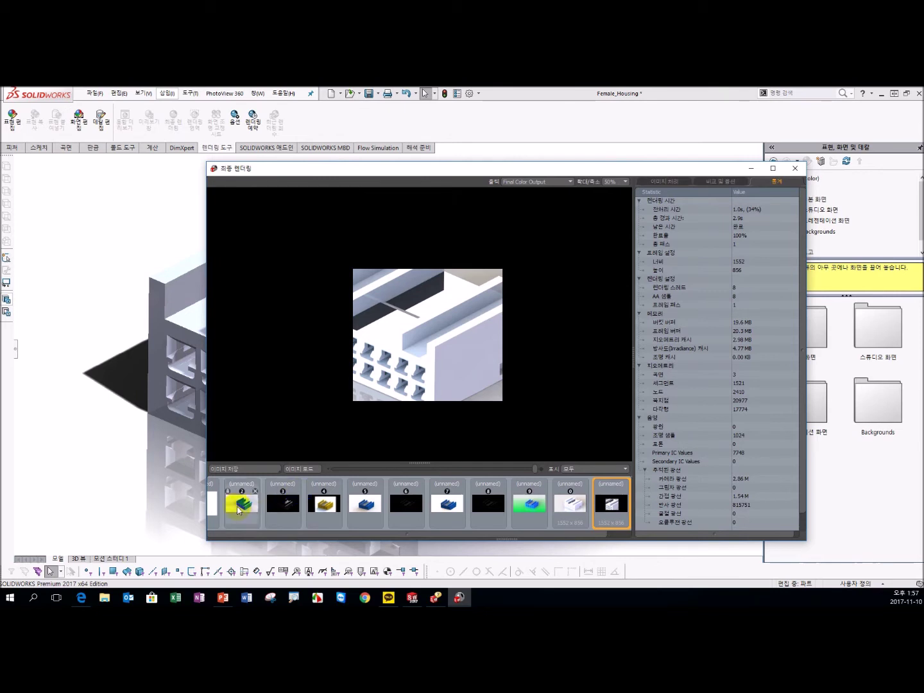
{"action": "left_click", "coordinate": [249, 469]}
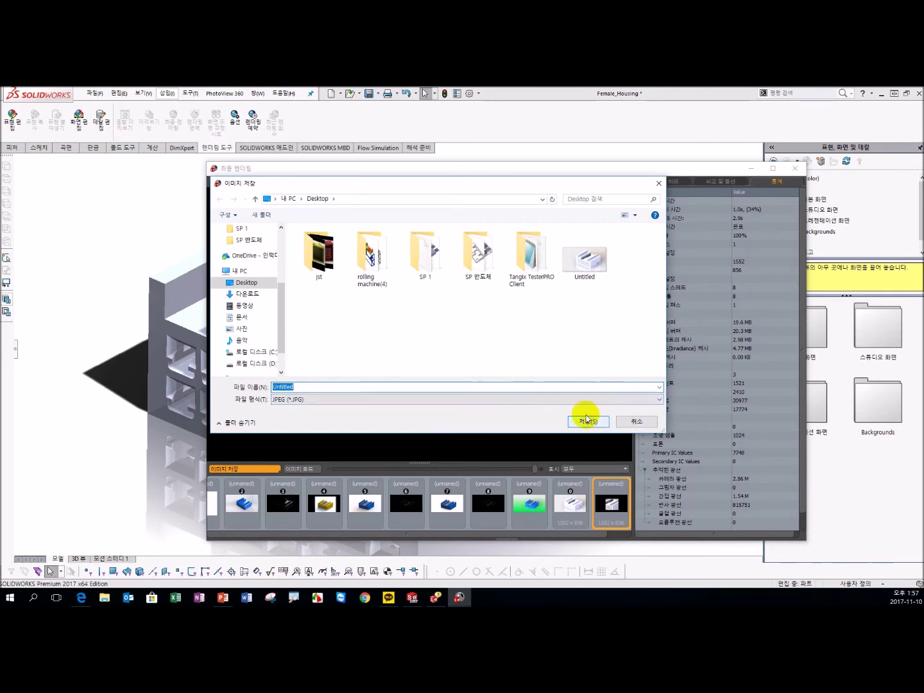
{"action": "key", "text": "Return"}
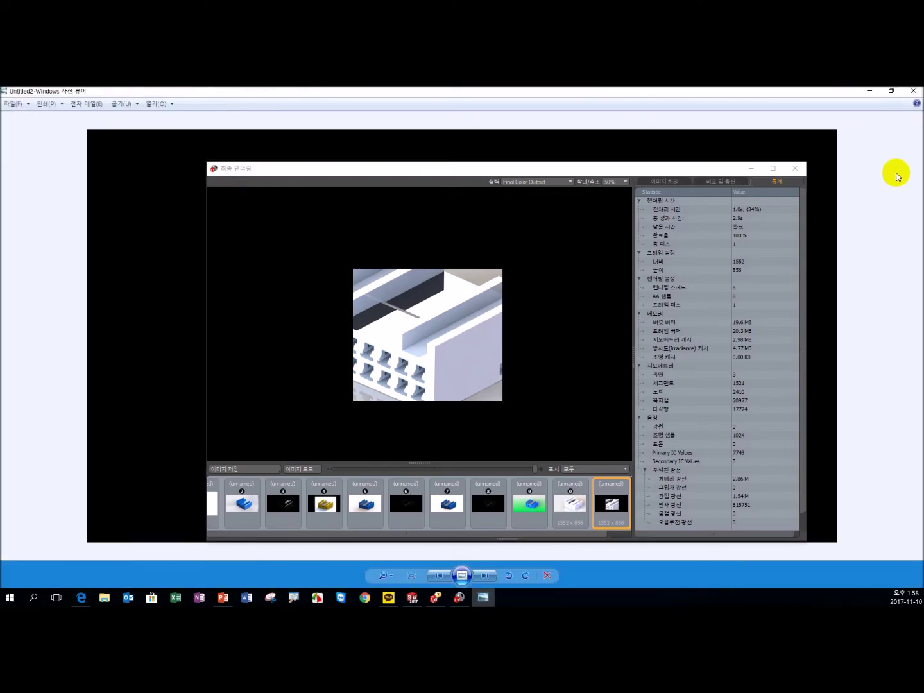
View the saved Untitled2 close-up in Windows Photo Viewer, then close the viewer
{"action": "left_click", "coordinate": [762, 172]}
{"action": "left_click", "coordinate": [462, 406]}
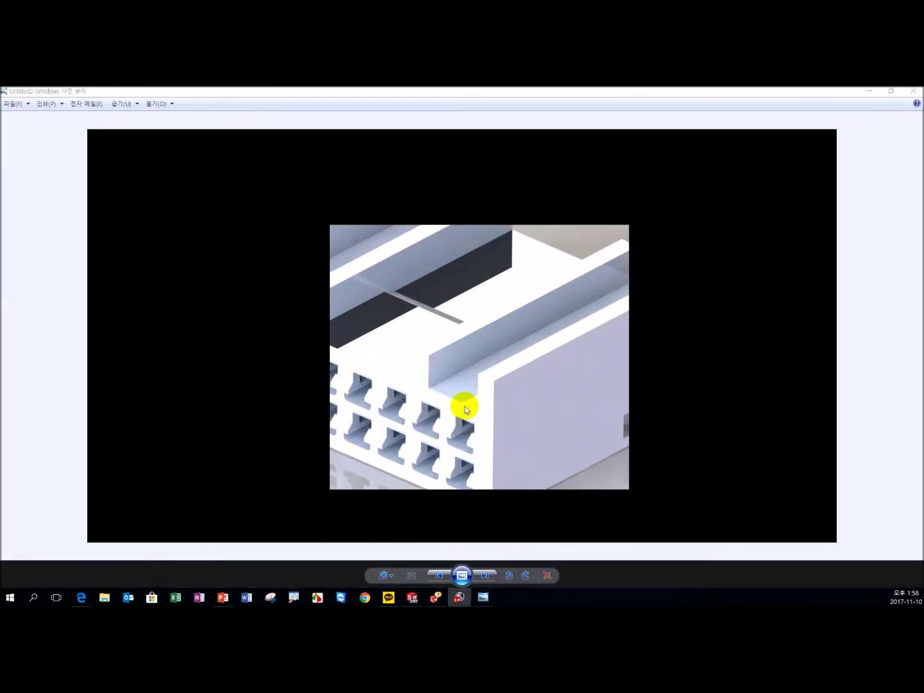
{"action": "left_click", "coordinate": [736, 133]}
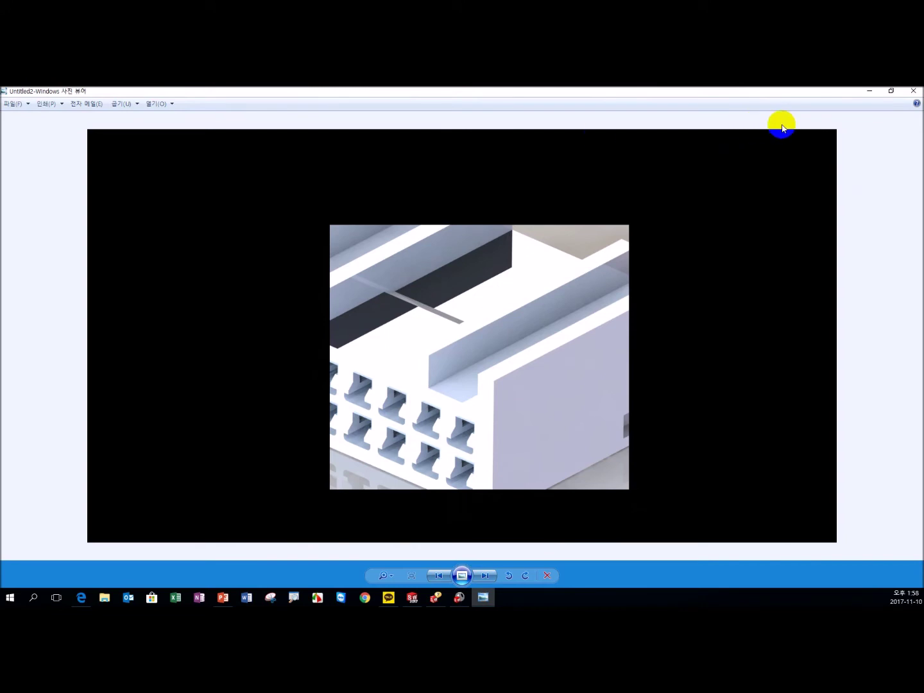
{"action": "left_click", "coordinate": [143, 238]}
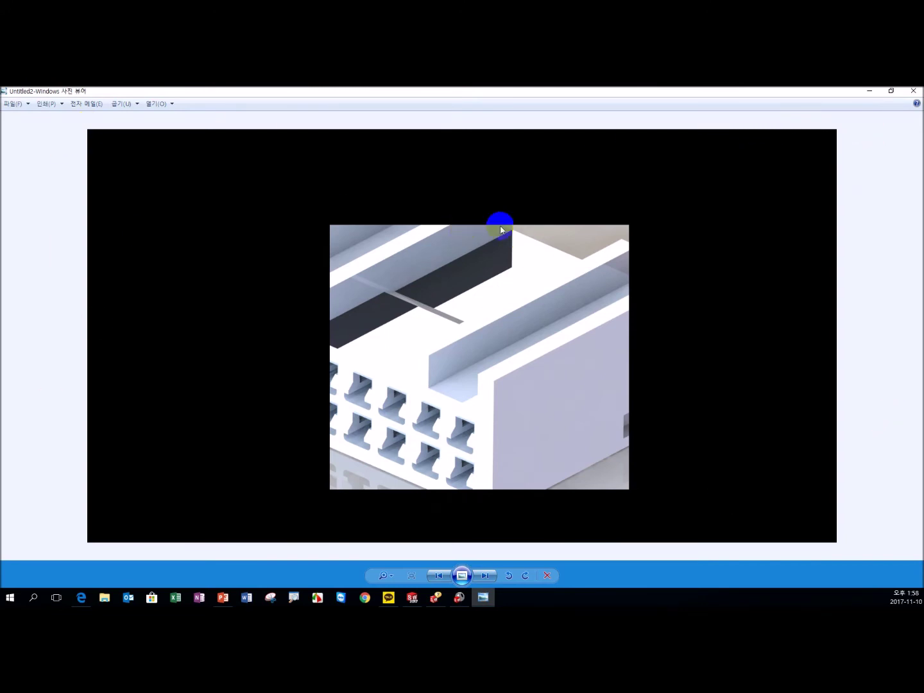
{"action": "left_click", "coordinate": [912, 90]}
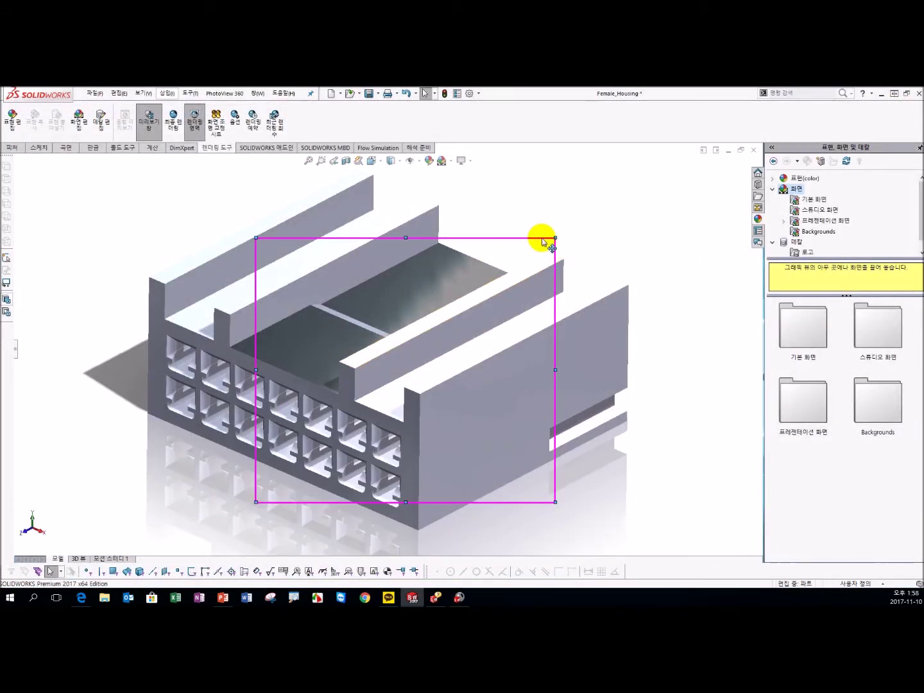
Clear the render region and review PhotoView 360 options, leaving image size and Bloom unchanged
{"action": "left_click", "coordinate": [193, 123]}
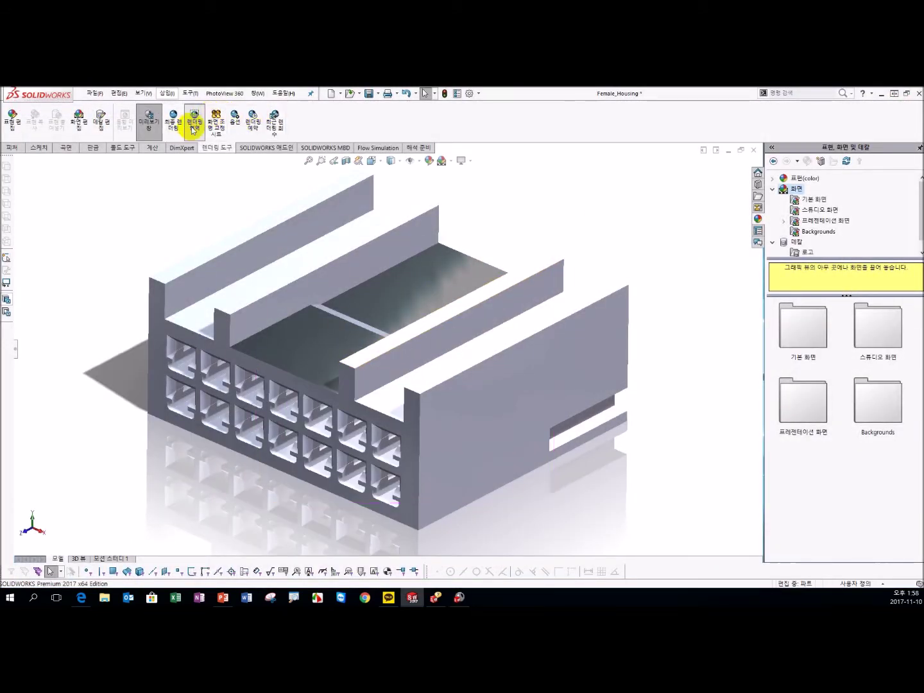
{"action": "left_click", "coordinate": [237, 132]}
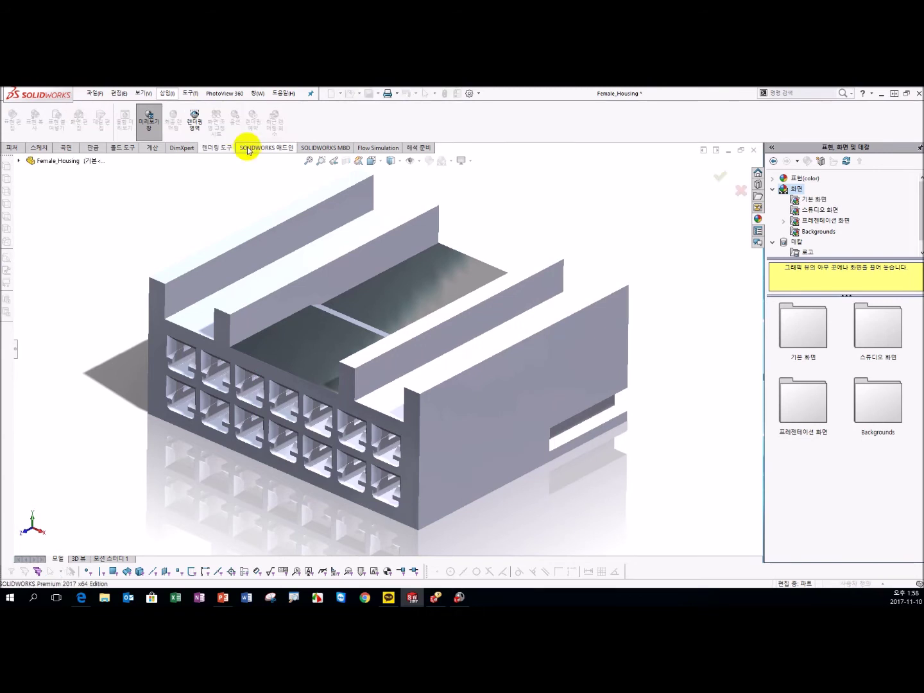
{"action": "left_click", "coordinate": [16, 349]}
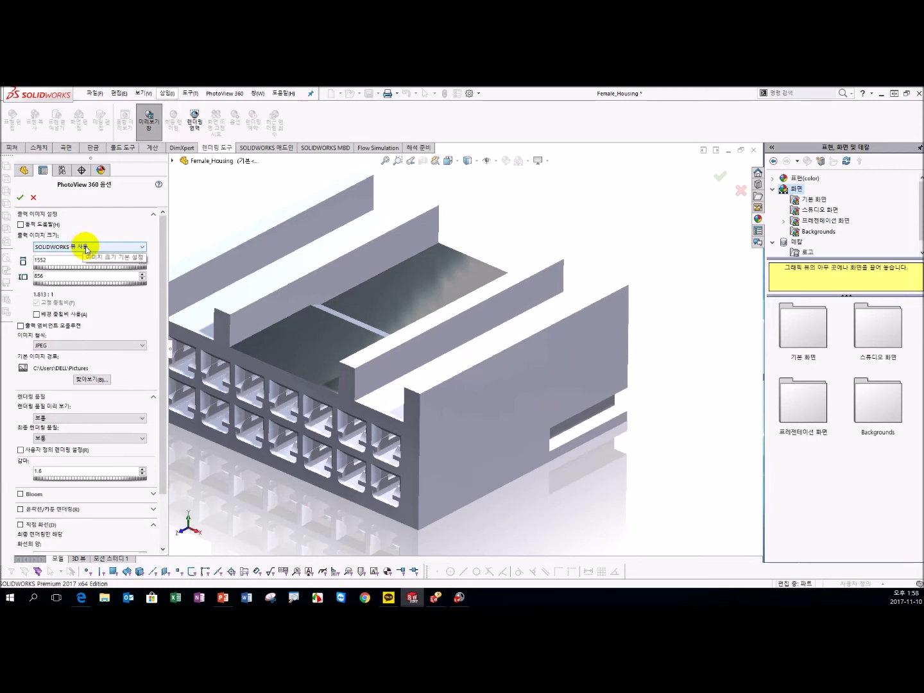
{"action": "left_click", "coordinate": [85, 249]}
{"action": "left_click", "coordinate": [140, 245]}
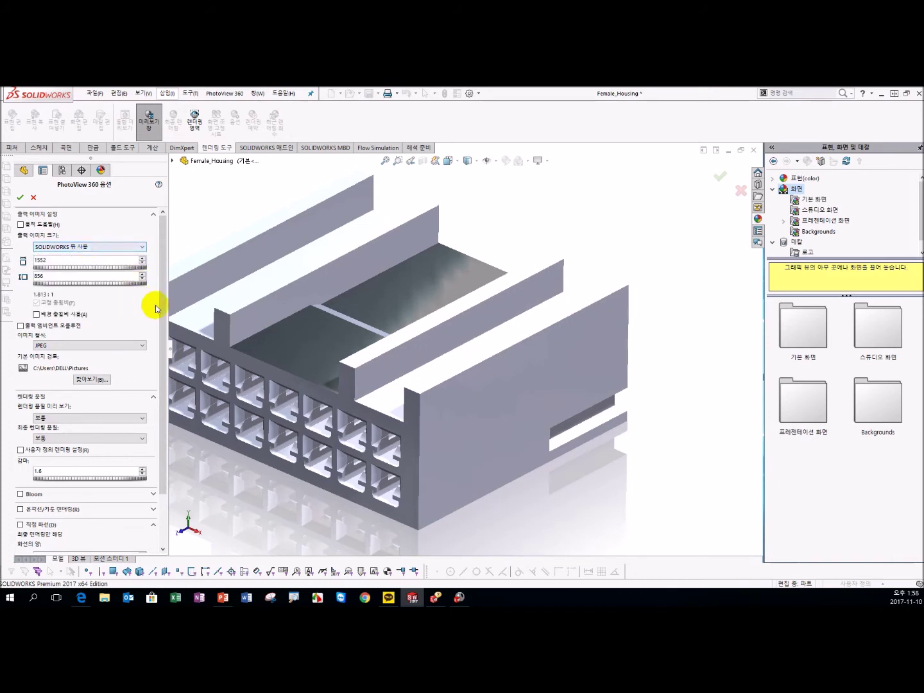
{"action": "scroll", "coordinate": [161, 356], "scroll_direction": "down", "scroll_amount": 2}
{"action": "scroll", "coordinate": [160, 355], "scroll_direction": "down", "scroll_amount": 1}
{"action": "left_click", "coordinate": [20, 432]}
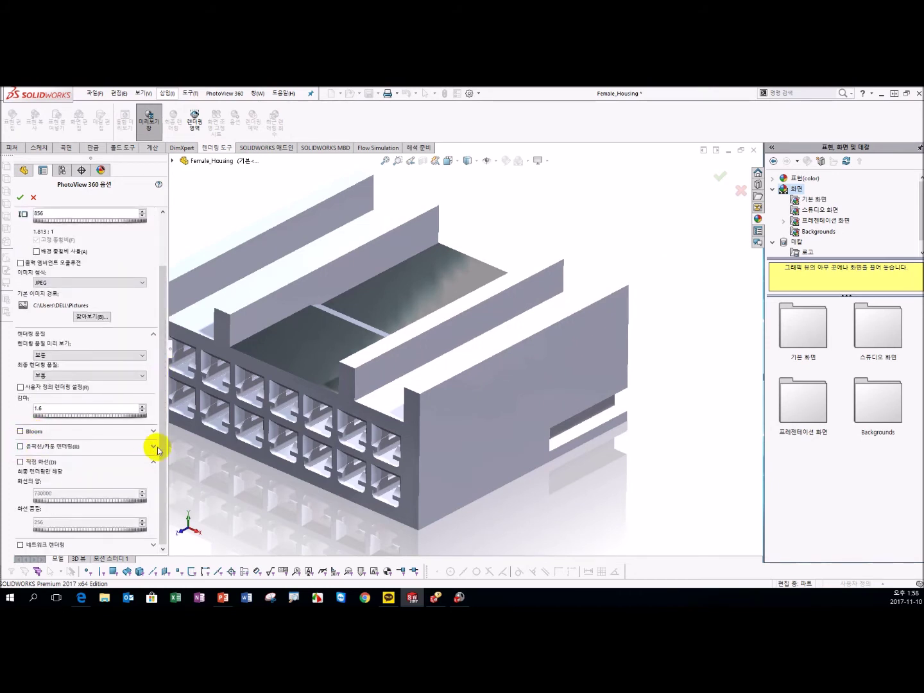
Enable Contour/Cartoon rendering with the plain line-only style and start a final render
{"action": "left_click", "coordinate": [154, 446]}
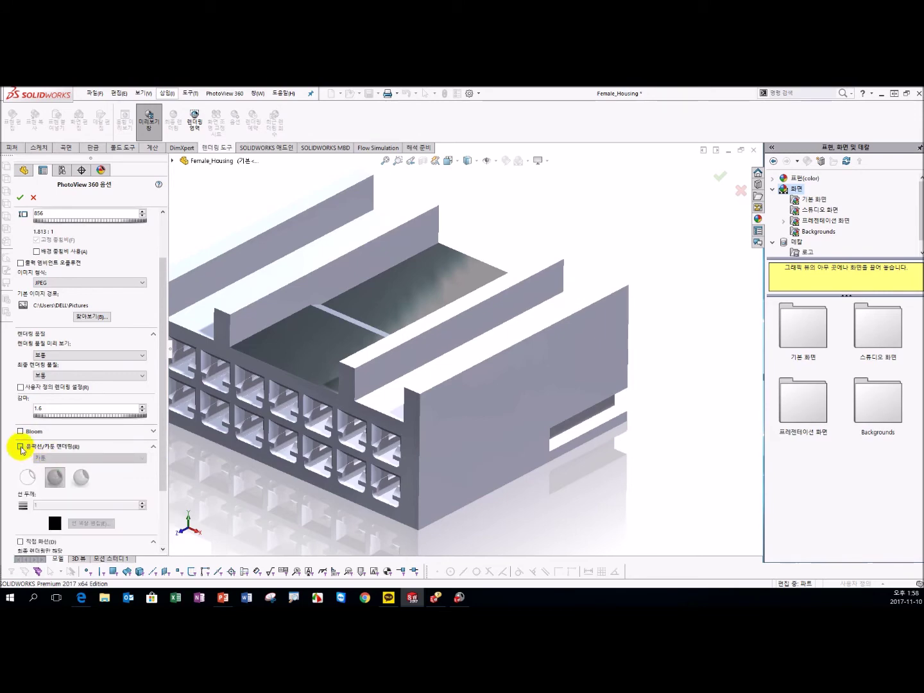
{"action": "left_click", "coordinate": [20, 446]}
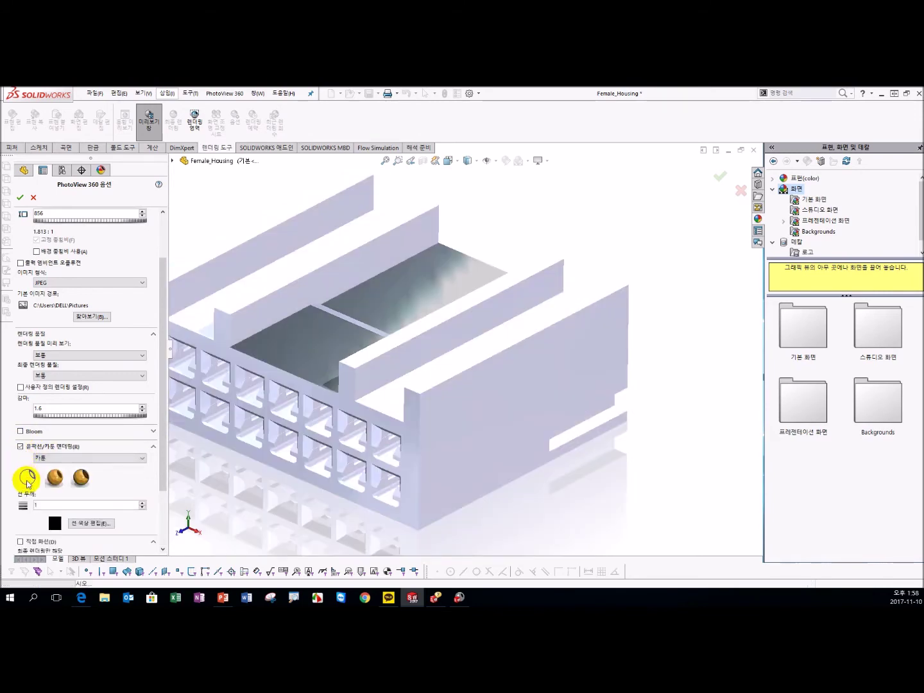
{"action": "left_click", "coordinate": [27, 481]}
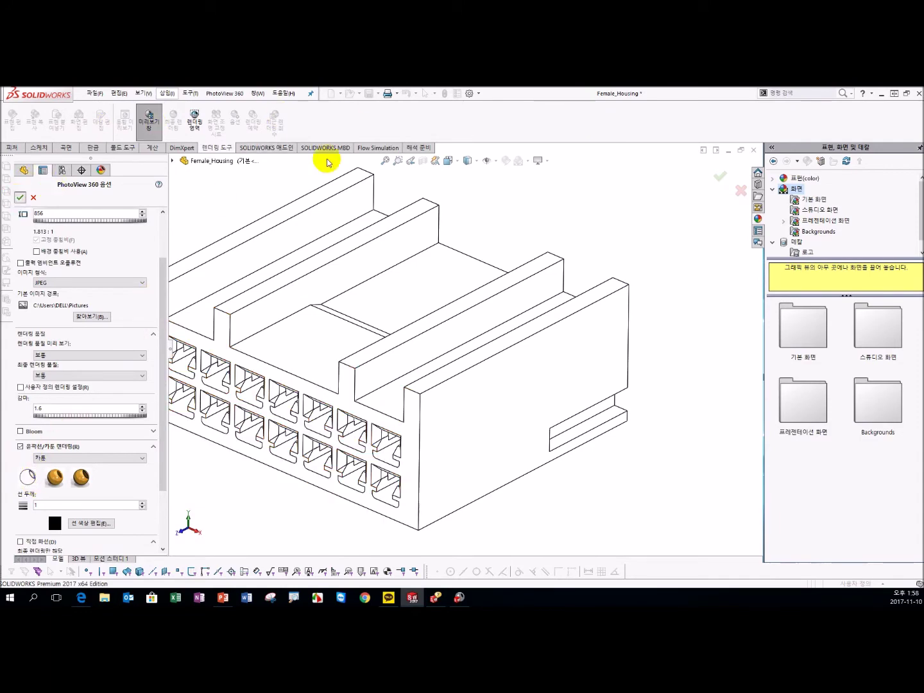
{"action": "key", "text": "Return"}
{"action": "left_click", "coordinate": [172, 129]}
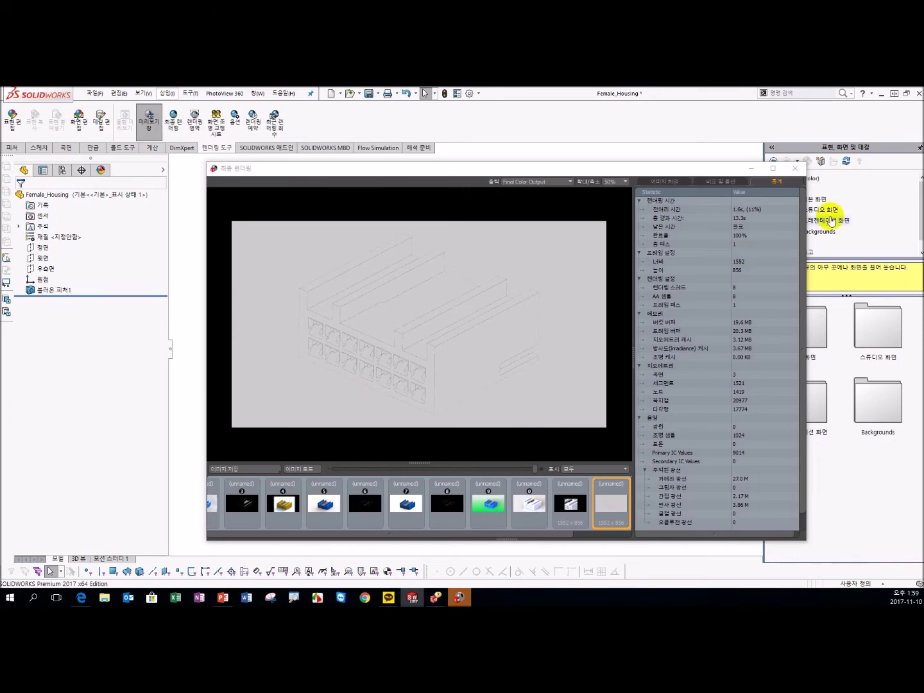
Close the finished contour line-drawing render of the housing
{"action": "left_click", "coordinate": [795, 168]}
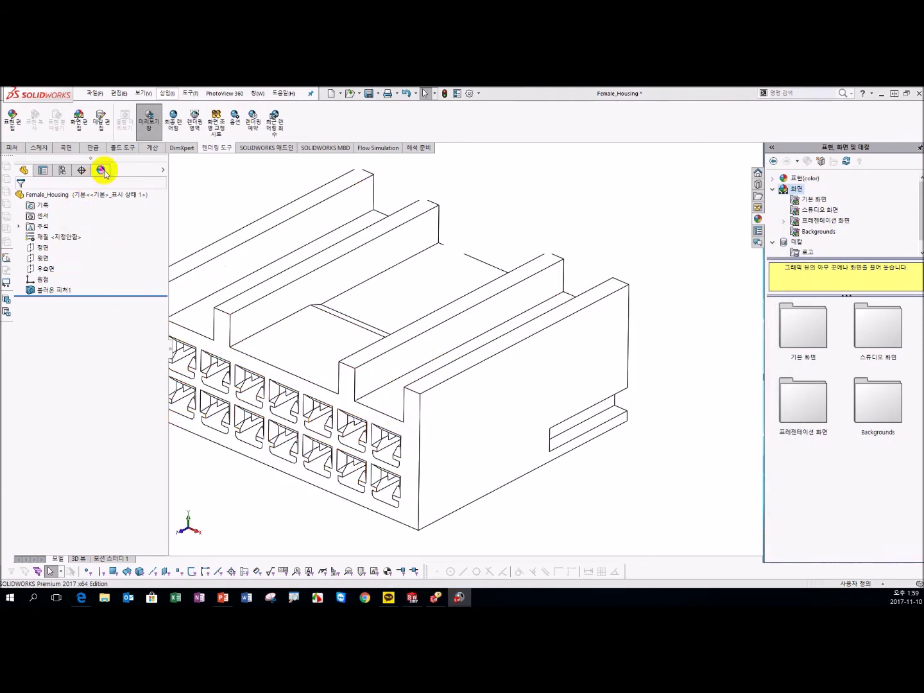
Switch contour rendering to Outline mode with the shaded-plus-outline style, then start a new final render
{"action": "left_click", "coordinate": [104, 170]}
{"action": "left_click", "coordinate": [81, 170]}
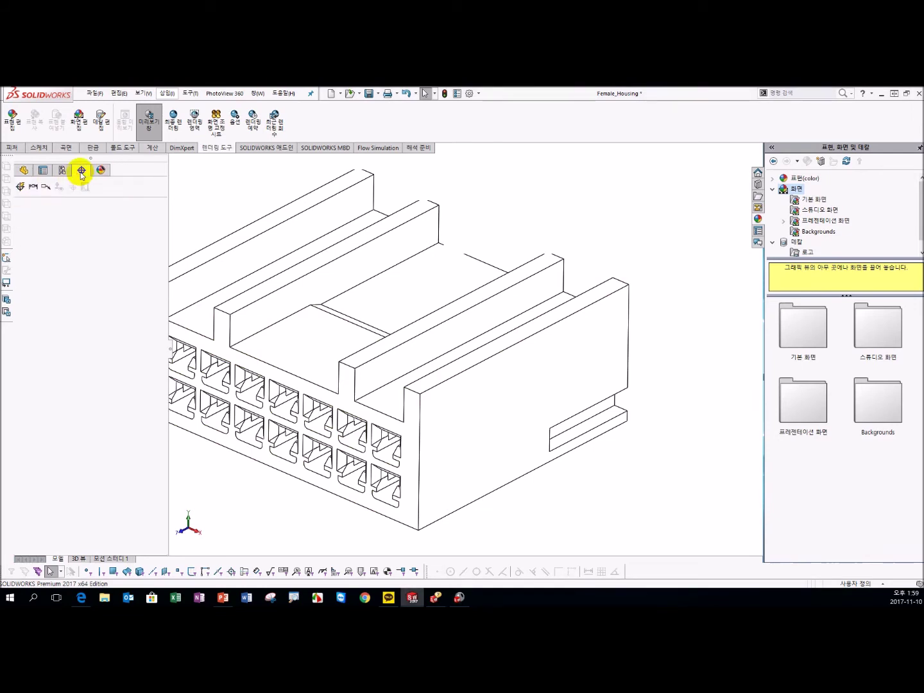
{"action": "left_click", "coordinate": [241, 125]}
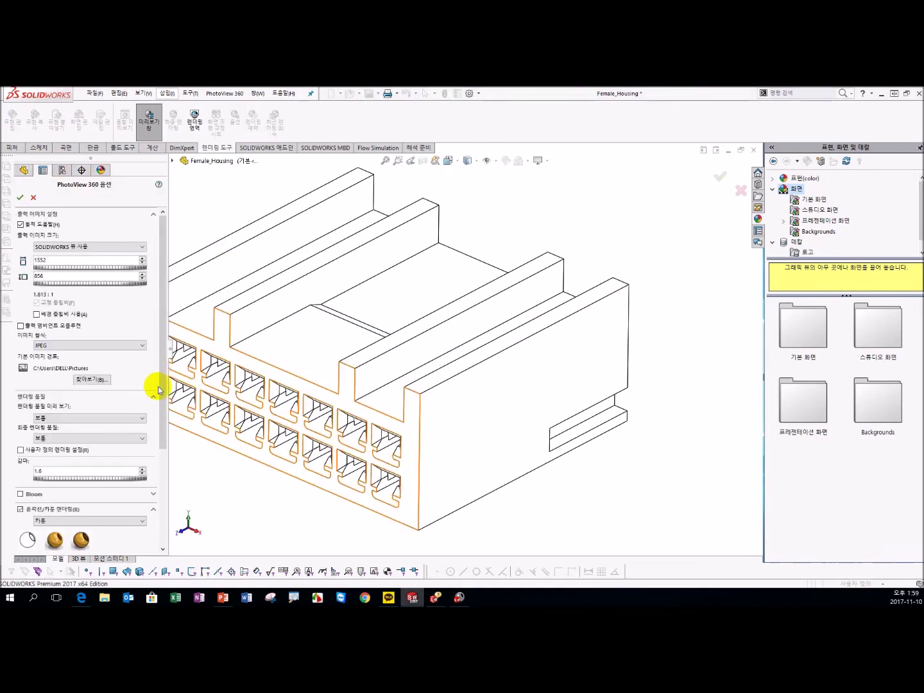
{"action": "left_click_drag", "start_coordinate": [160, 410], "coordinate": [161, 437]}
{"action": "left_click", "coordinate": [54, 463]}
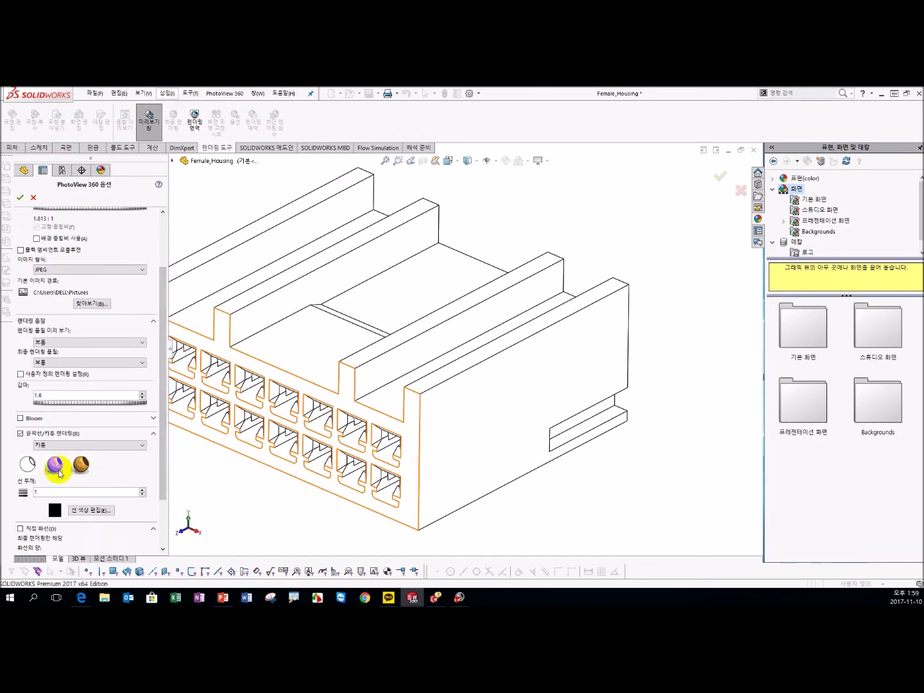
{"action": "scroll", "coordinate": [343, 385], "scroll_direction": "up", "scroll_amount": 3}
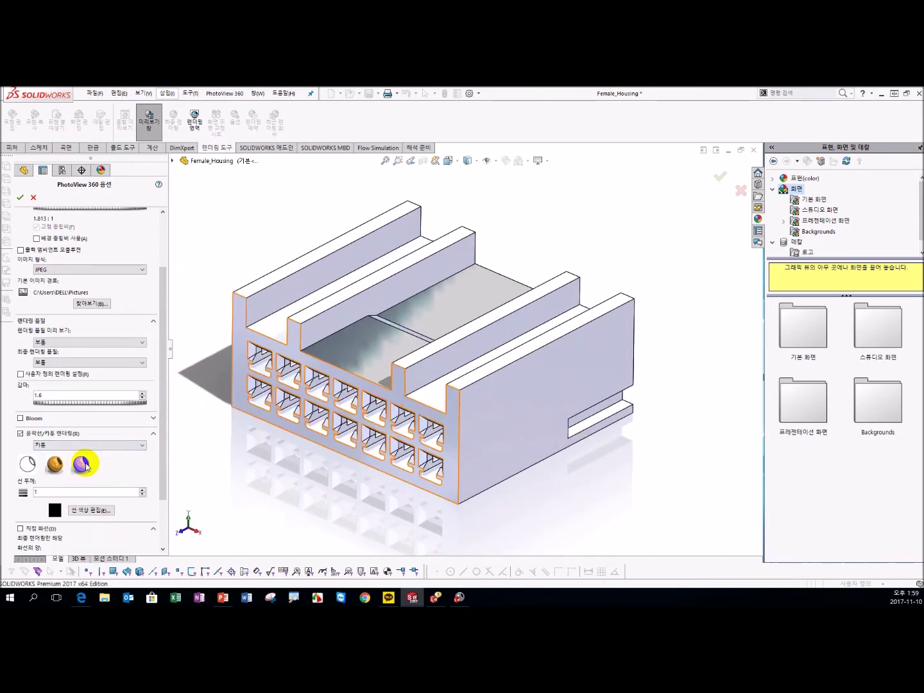
{"action": "left_click", "coordinate": [90, 445]}
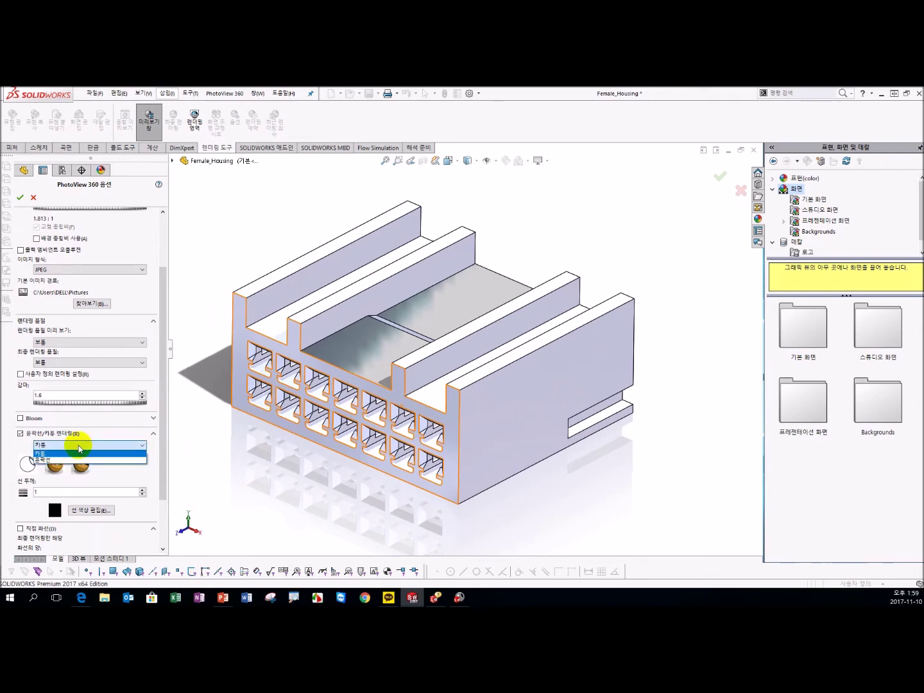
{"action": "left_click", "coordinate": [70, 462]}
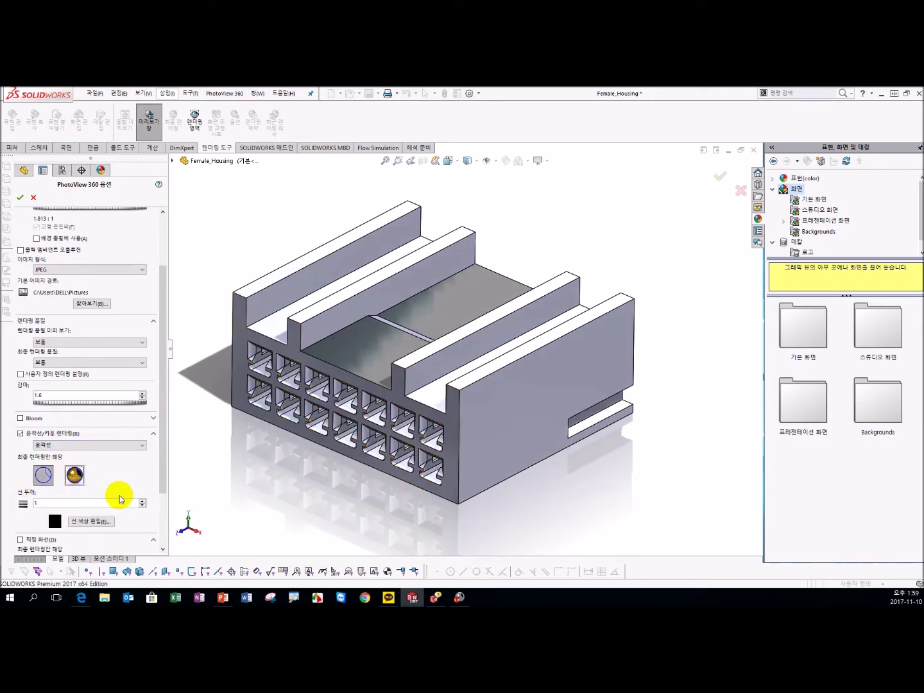
{"action": "left_click", "coordinate": [76, 475]}
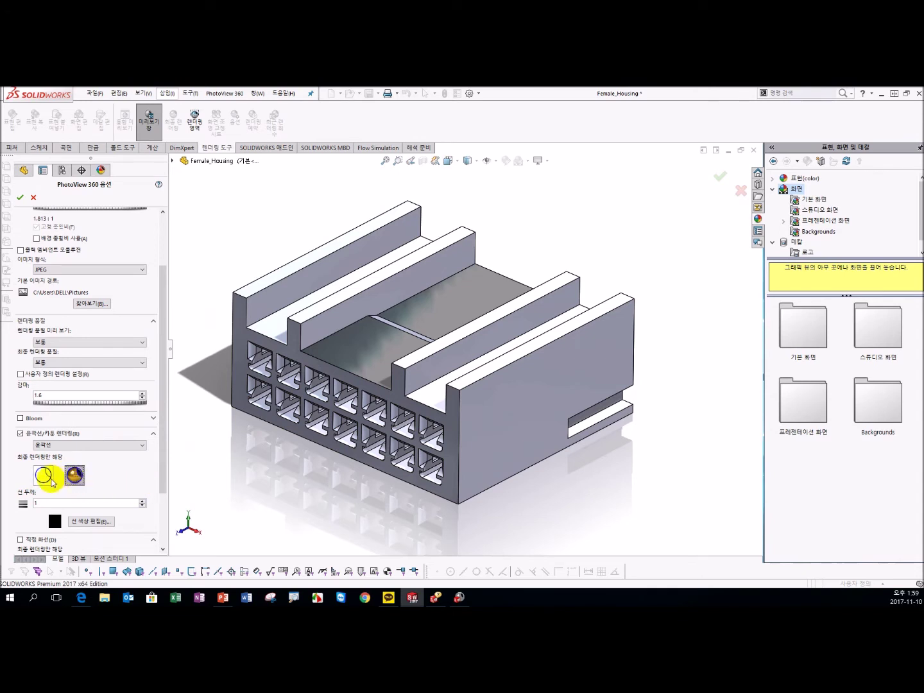
{"action": "left_click", "coordinate": [21, 199]}
{"action": "left_click", "coordinate": [180, 123]}
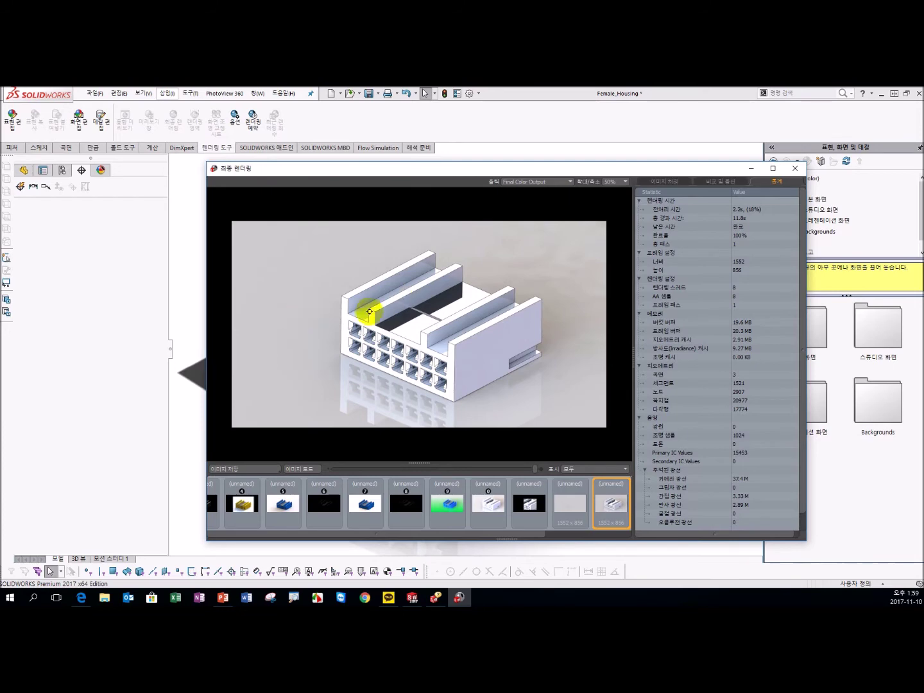
Close the completed render of the shaded, outlined housing on the grey floor
{"action": "left_click", "coordinate": [795, 168]}
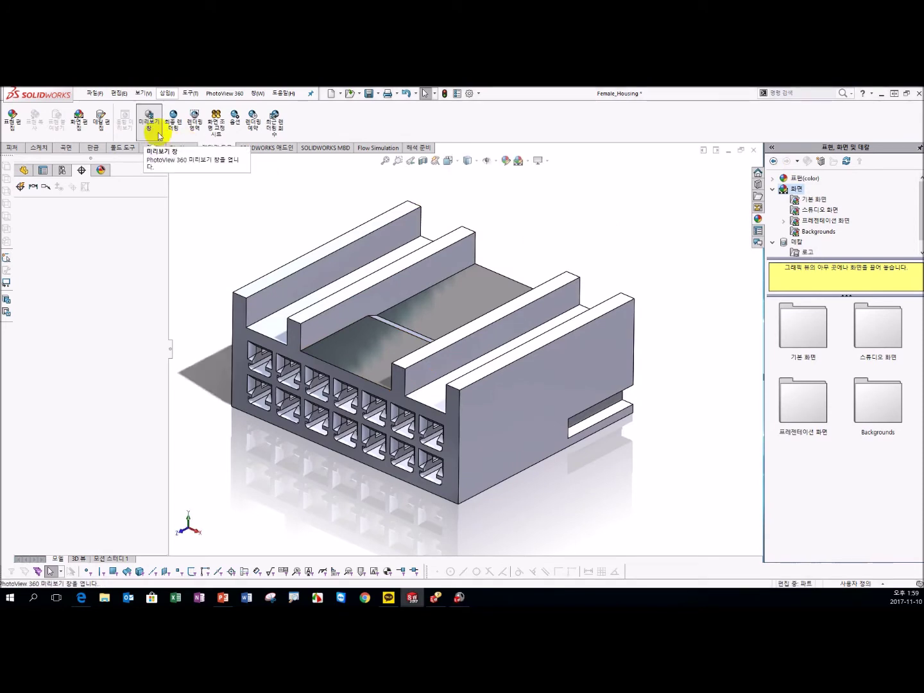
Turn off Contour/Cartoon Rendering in PhotoView 360 Options, leaving Network Rendering unchecked
{"action": "left_click", "coordinate": [233, 122]}
{"action": "left_click_drag", "start_coordinate": [161, 309], "coordinate": [148, 437]}
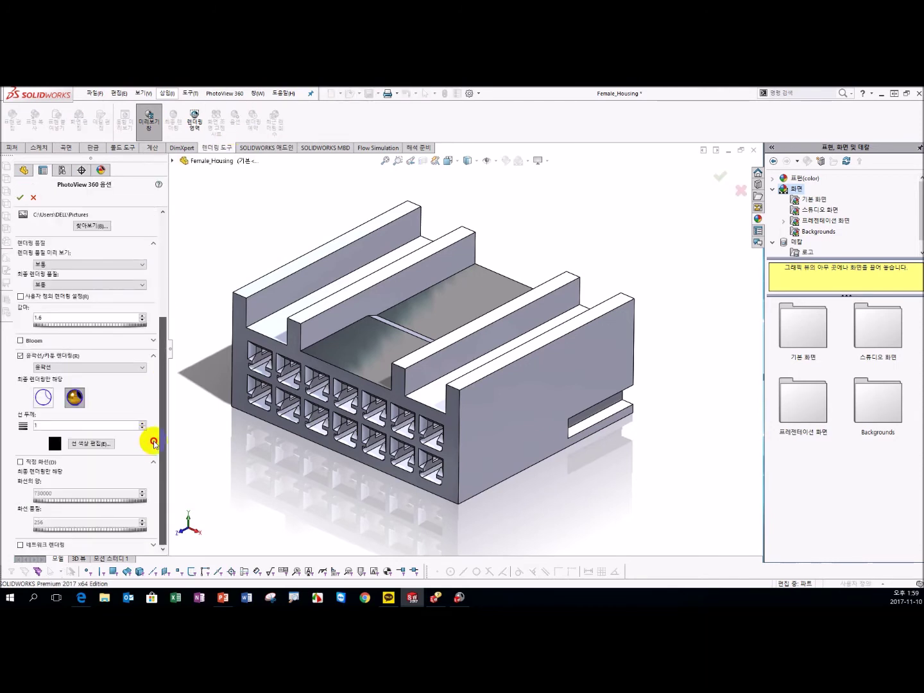
{"action": "left_click", "coordinate": [23, 361]}
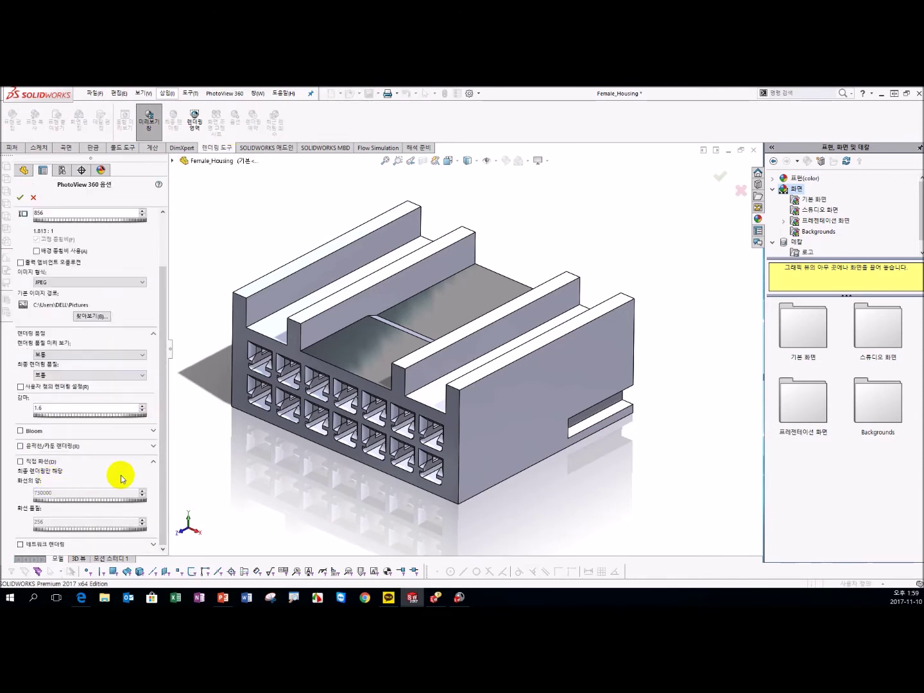
{"action": "left_click", "coordinate": [26, 544]}
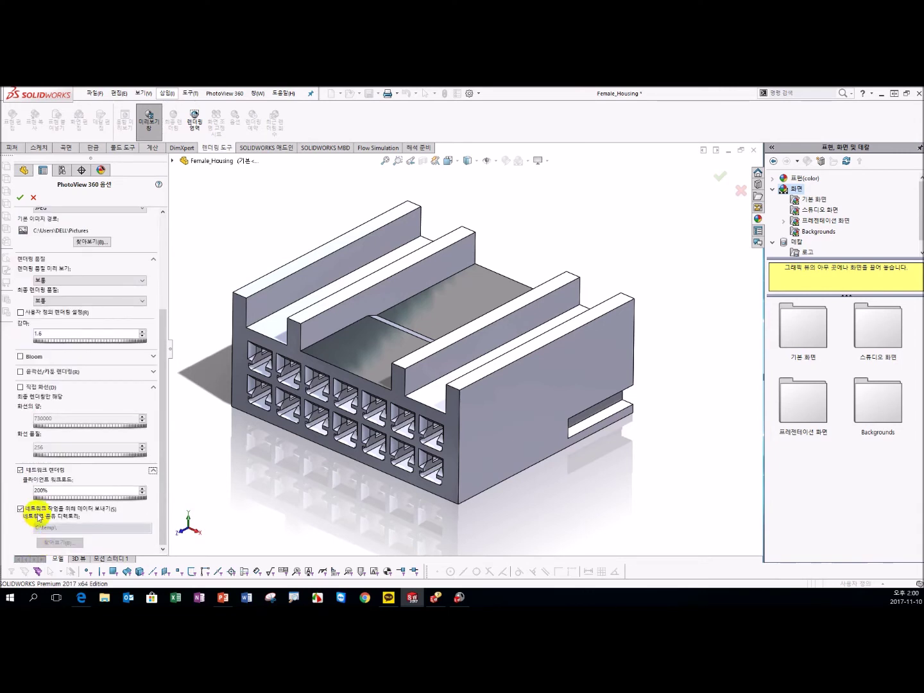
{"action": "left_click", "coordinate": [21, 469]}
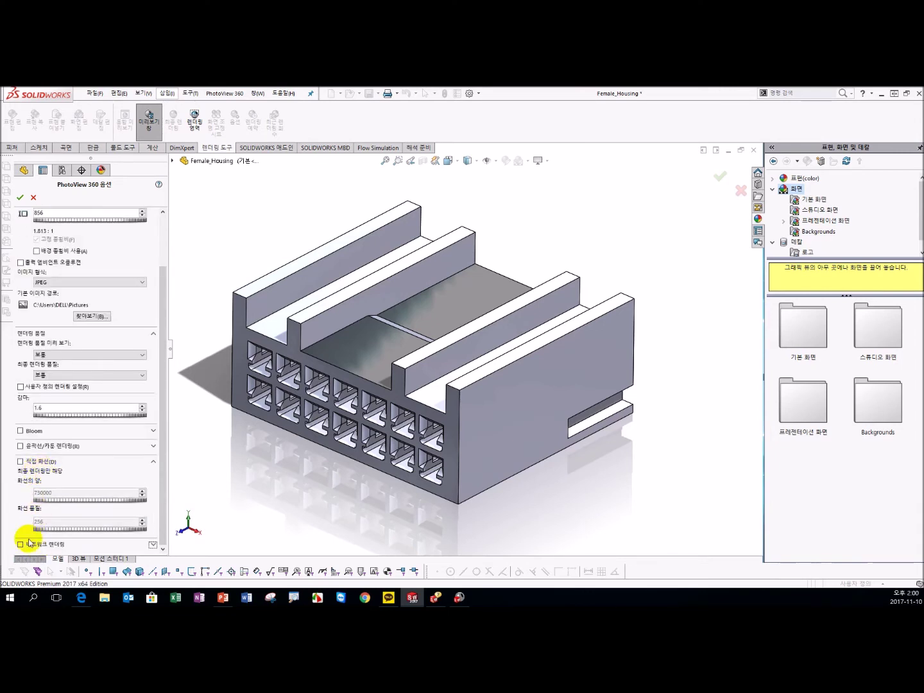
{"action": "left_click", "coordinate": [24, 545]}
{"action": "left_click", "coordinate": [21, 470]}
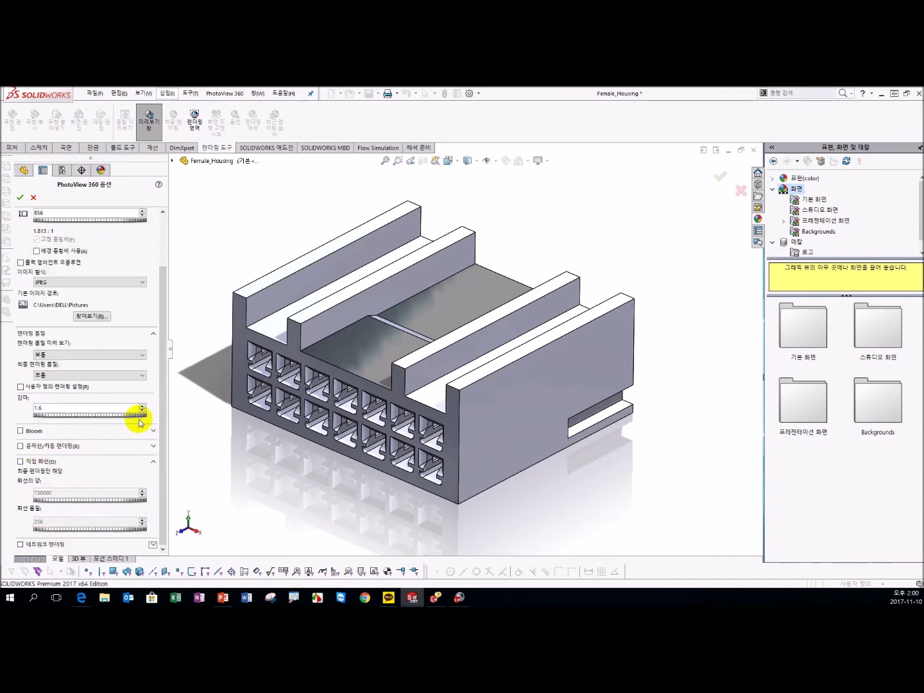
{"action": "left_click", "coordinate": [32, 199]}
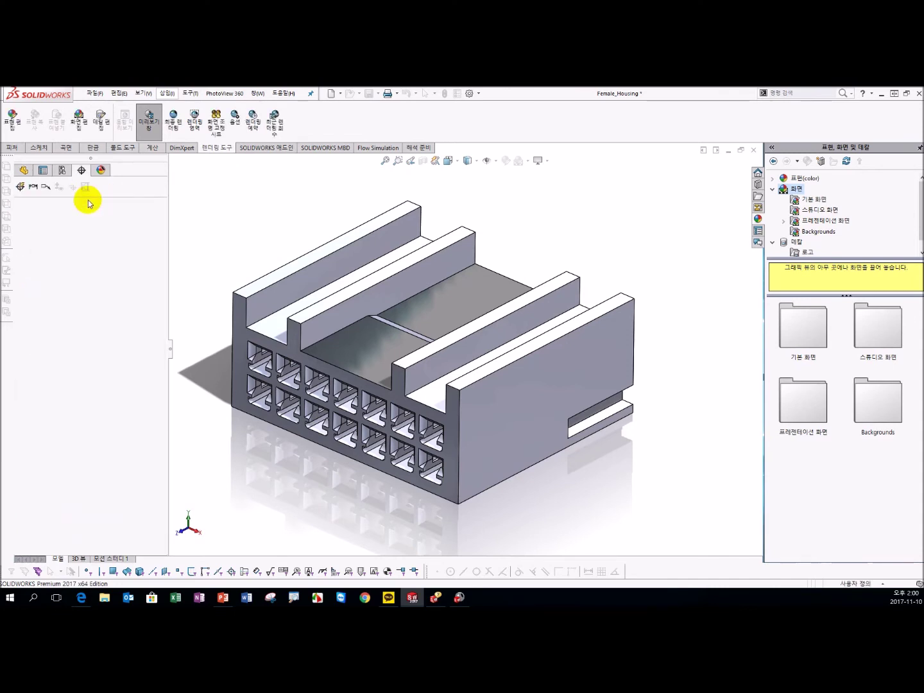
Open Schedule Render, close it without scheduling, and recall the last rendered image
{"action": "left_click", "coordinate": [254, 128]}
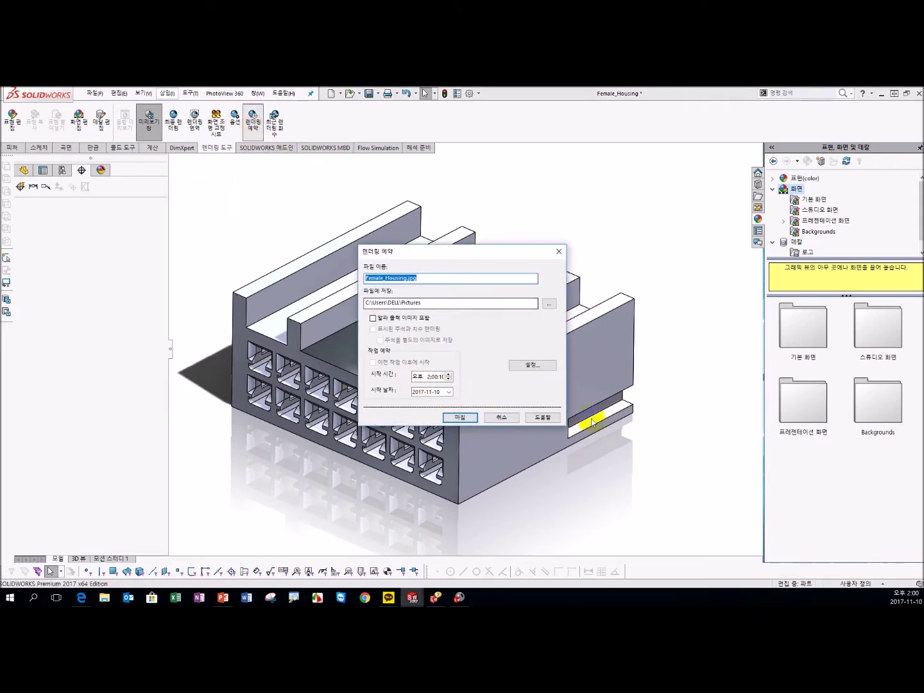
{"action": "left_click", "coordinate": [495, 417]}
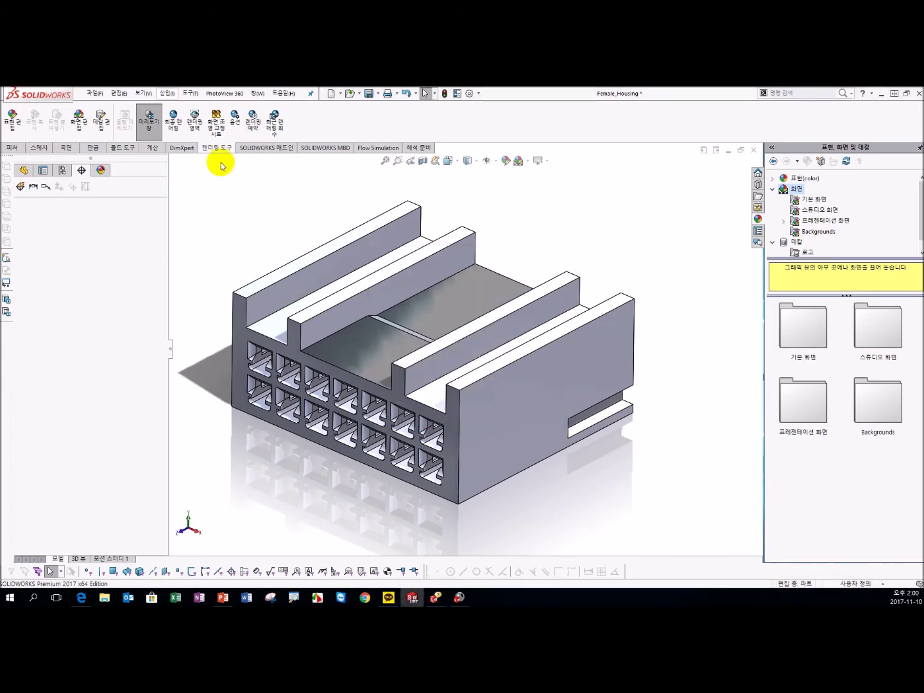
{"action": "left_click", "coordinate": [275, 125]}
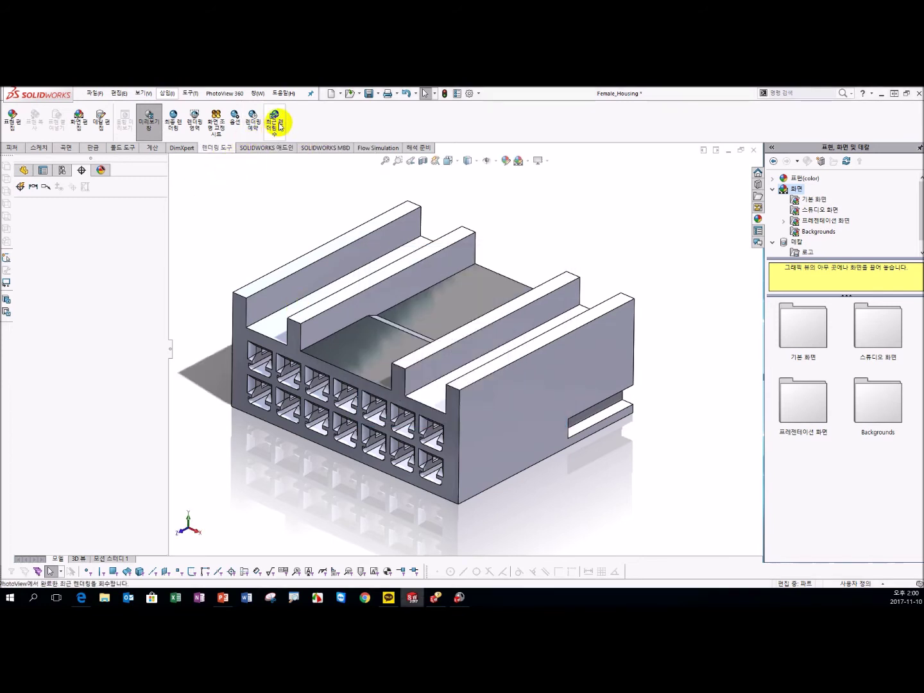
Step back through the render-history thumbnails to the first render, then forward again
{"action": "left_click", "coordinate": [570, 503]}
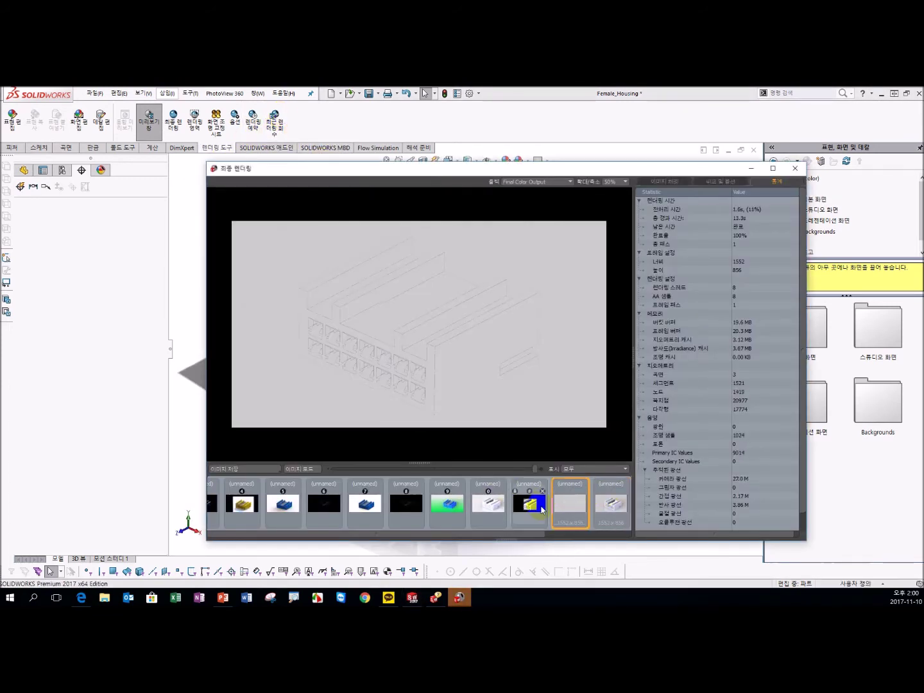
{"action": "left_click", "coordinate": [529, 504]}
{"action": "left_click", "coordinate": [447, 507]}
{"action": "left_click", "coordinate": [406, 507]}
{"action": "left_click", "coordinate": [364, 507]}
{"action": "left_click", "coordinate": [326, 507]}
{"action": "left_click", "coordinate": [292, 518]}
{"action": "left_click", "coordinate": [255, 514]}
{"action": "left_click", "coordinate": [215, 510]}
{"action": "left_click", "coordinate": [285, 511]}
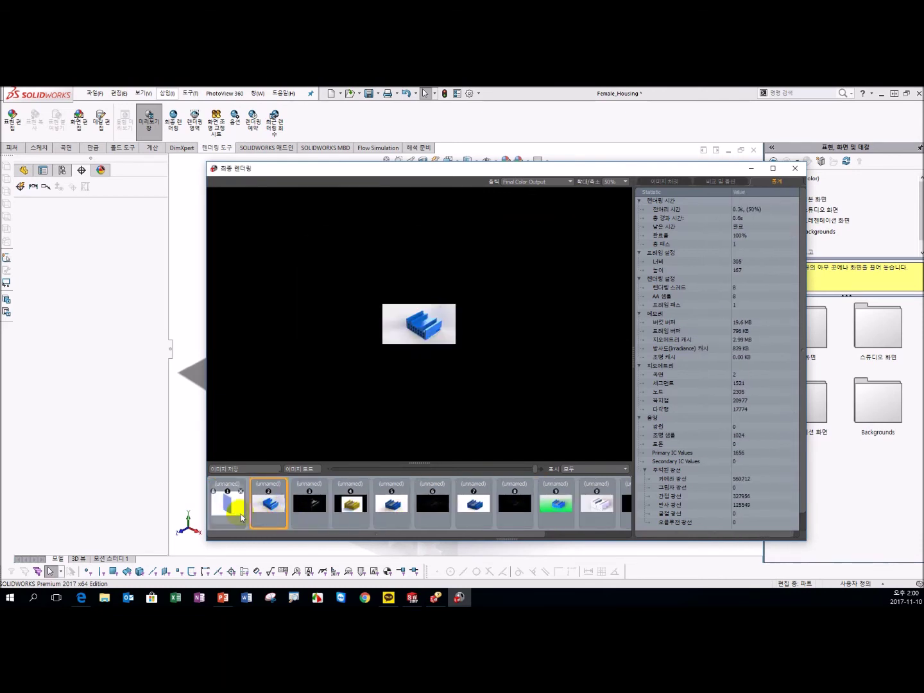
{"action": "left_click", "coordinate": [229, 507]}
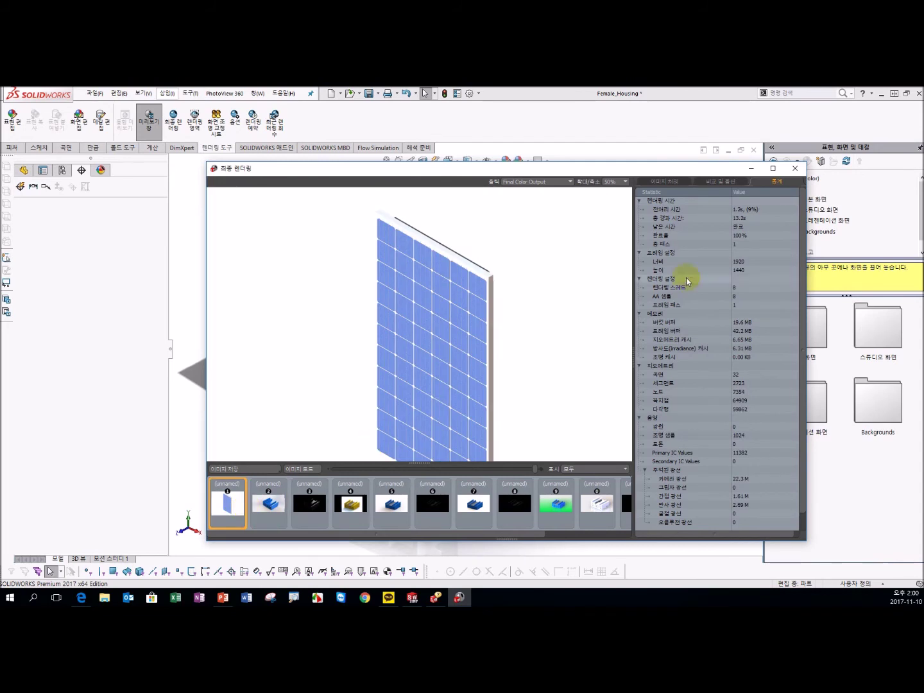
{"action": "left_click", "coordinate": [270, 507]}
{"action": "left_click", "coordinate": [311, 507]}
{"action": "left_click", "coordinate": [392, 507]}
{"action": "left_click", "coordinate": [474, 507]}
{"action": "left_click", "coordinate": [443, 491]}
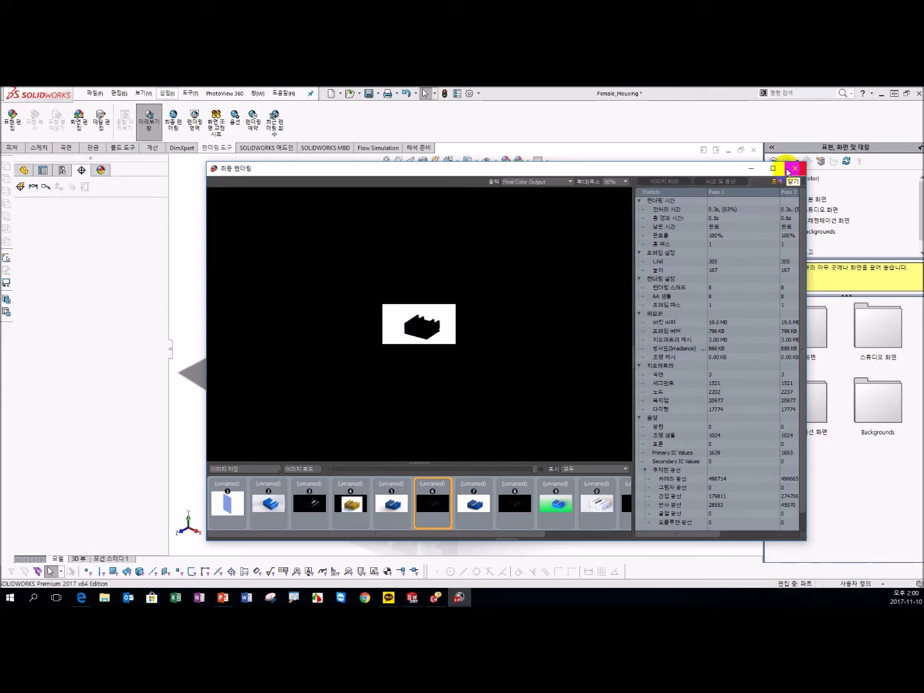
Compare the green-background and recent white connector renders, then close the render window
{"action": "left_click", "coordinate": [557, 504]}
{"action": "left_click", "coordinate": [603, 504]}
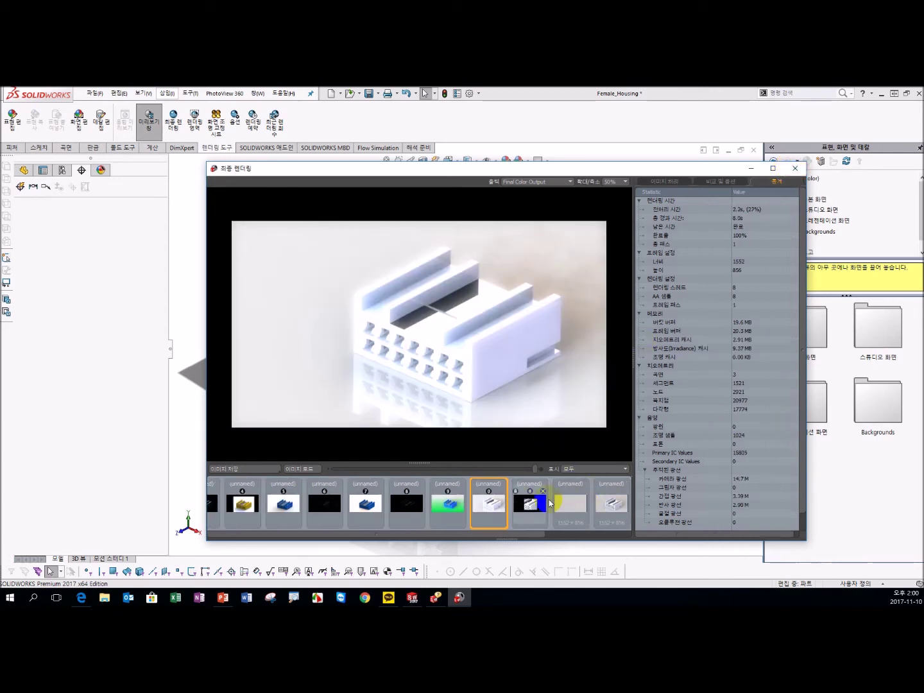
{"action": "left_click", "coordinate": [532, 507]}
{"action": "left_click", "coordinate": [568, 506]}
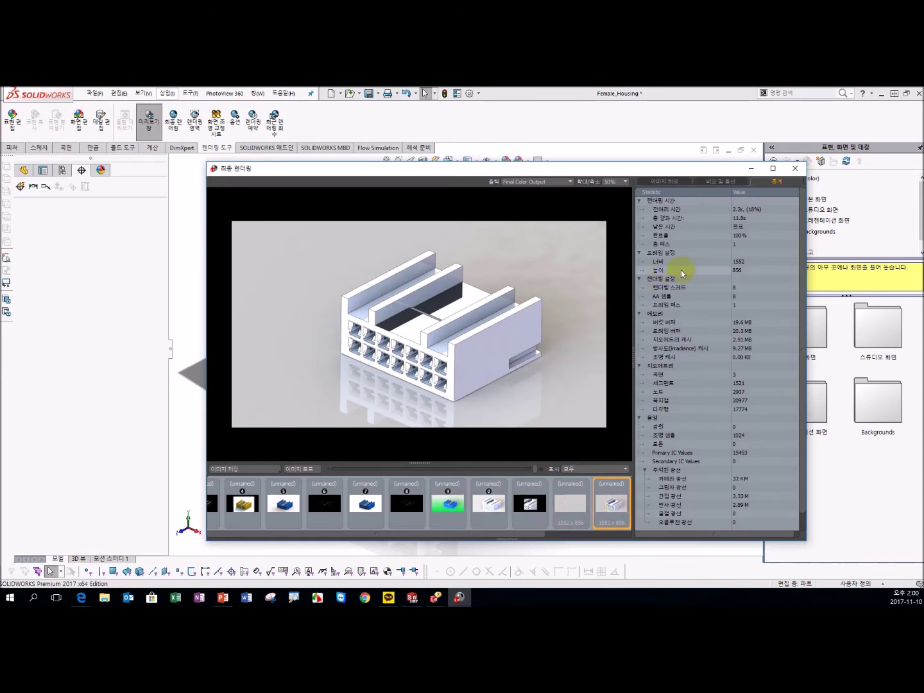
{"action": "left_click", "coordinate": [788, 173]}
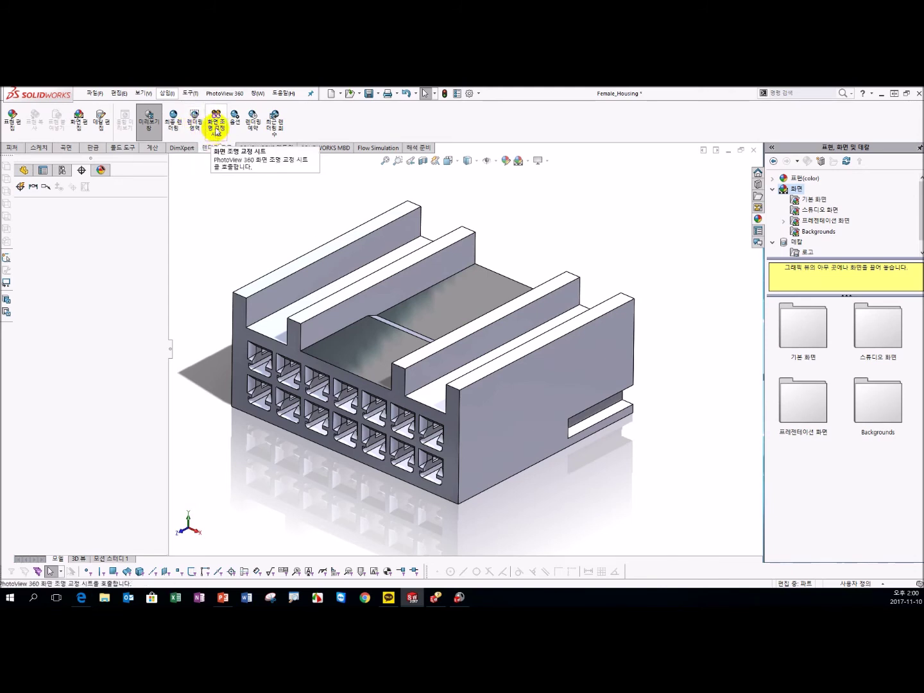
Use the lighting Proof Sheet to pick the darker variant, setting background brightness to 0.0 W/srm^2
{"action": "left_click", "coordinate": [218, 136]}
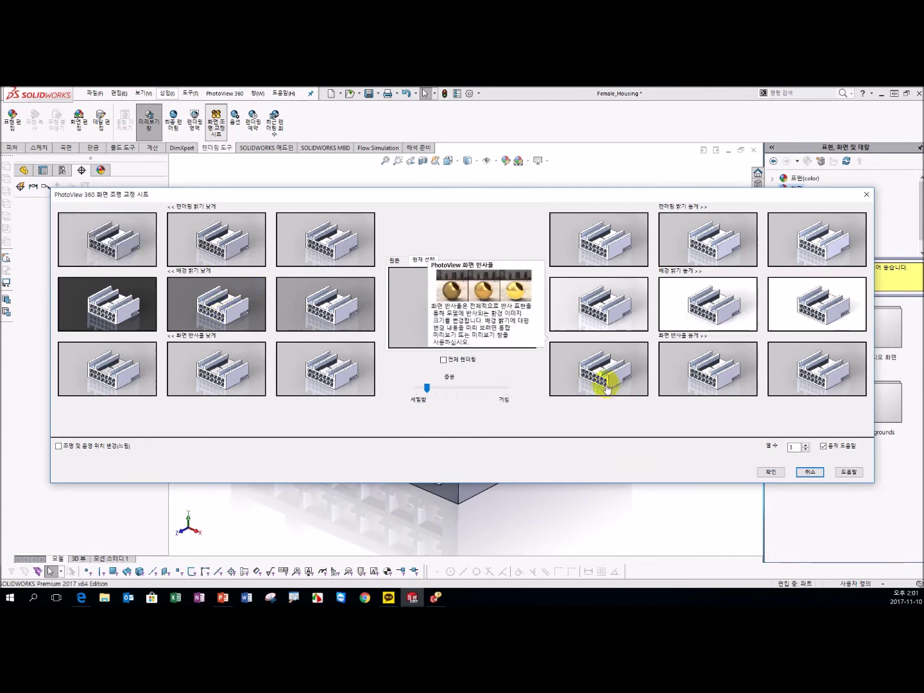
{"action": "mouse_move", "coordinate": [462, 307]}
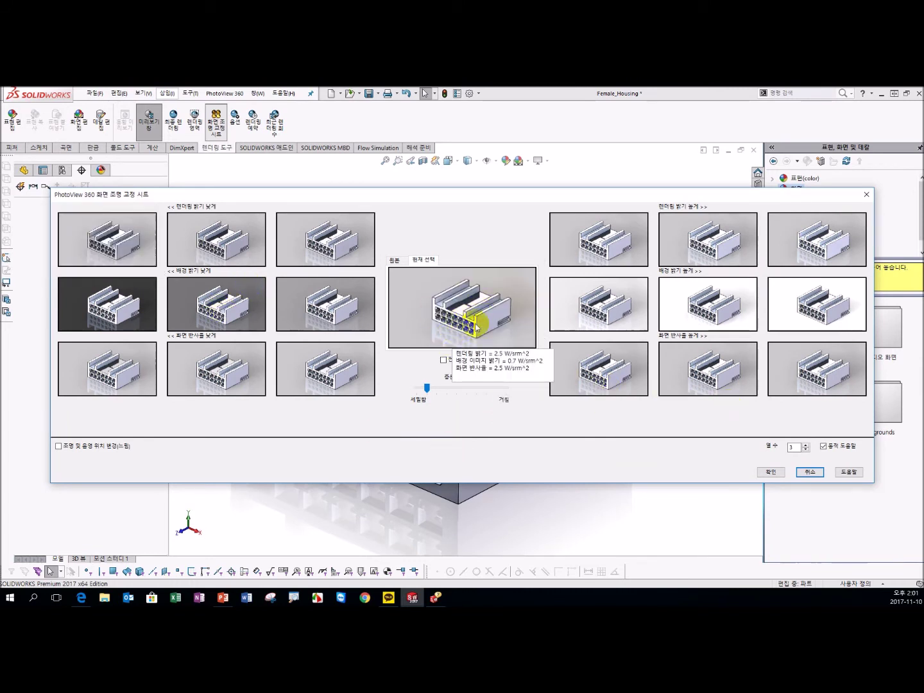
{"action": "left_click_drag", "start_coordinate": [428, 389], "coordinate": [484, 389]}
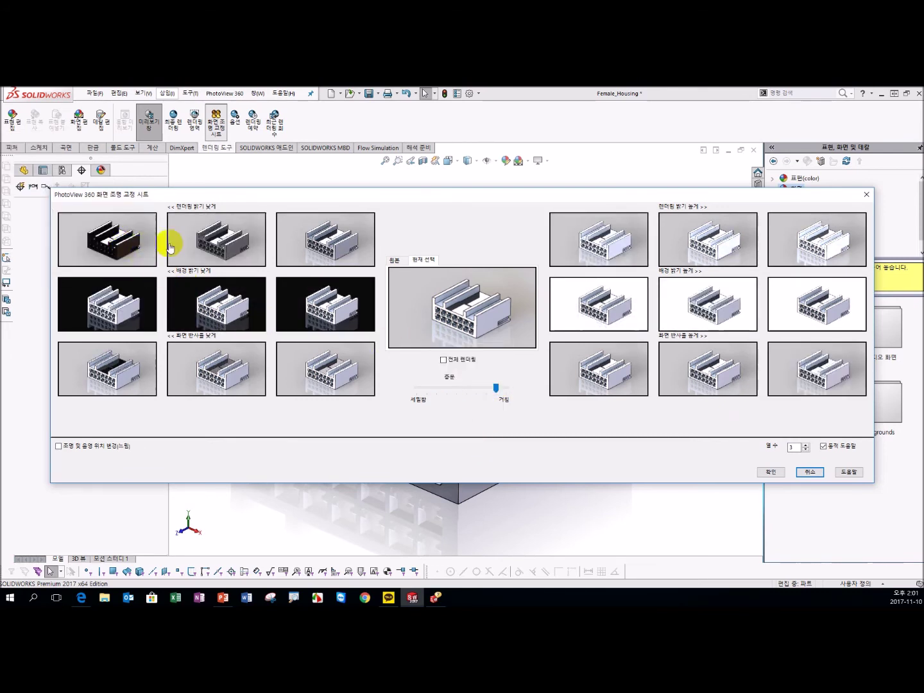
{"action": "left_click_drag", "start_coordinate": [496, 389], "coordinate": [416, 388]}
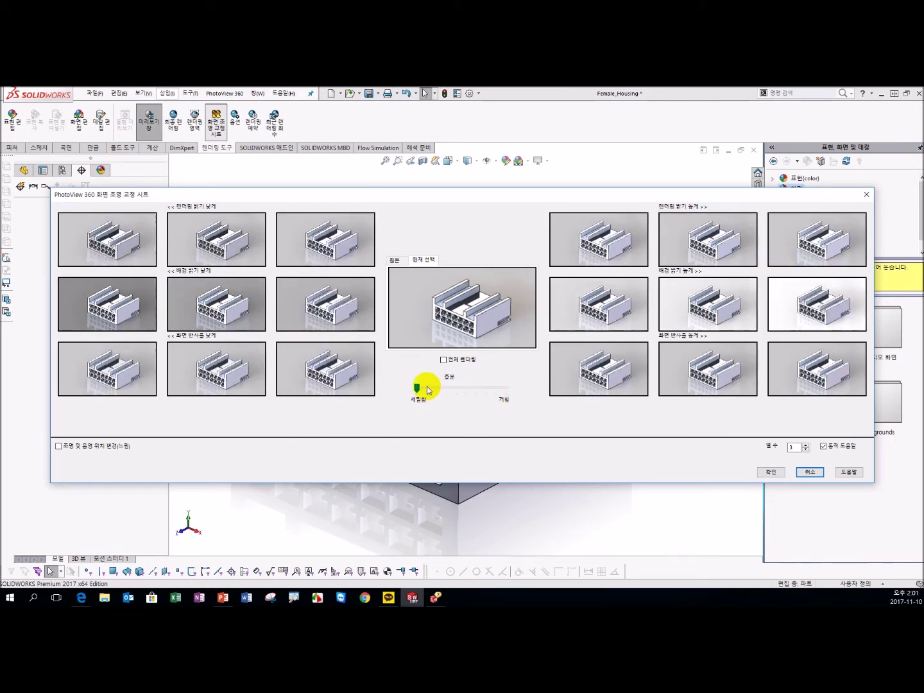
{"action": "left_click_drag", "start_coordinate": [417, 389], "coordinate": [446, 387]}
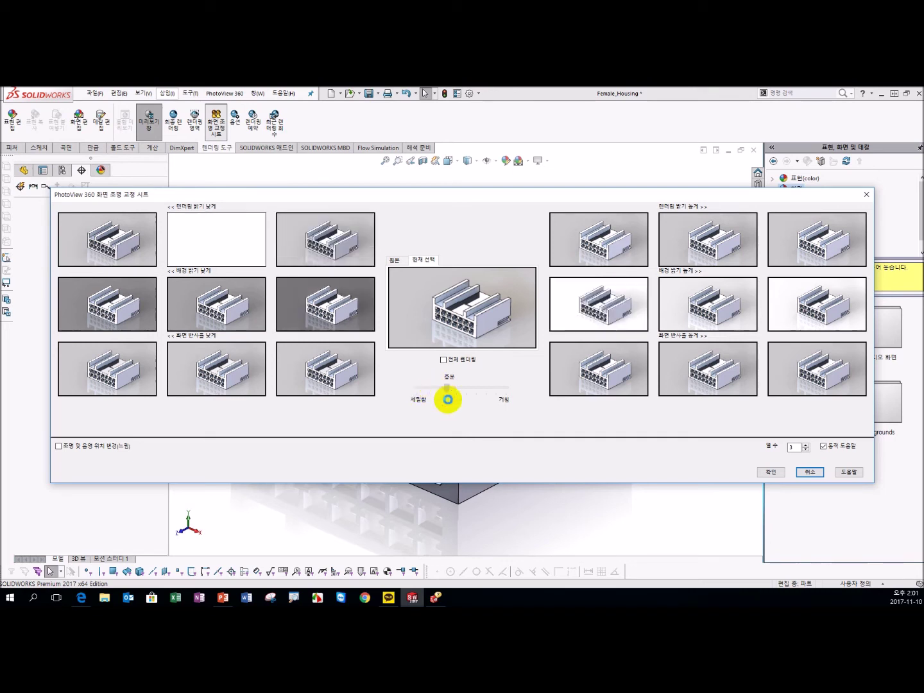
{"action": "left_click", "coordinate": [190, 323]}
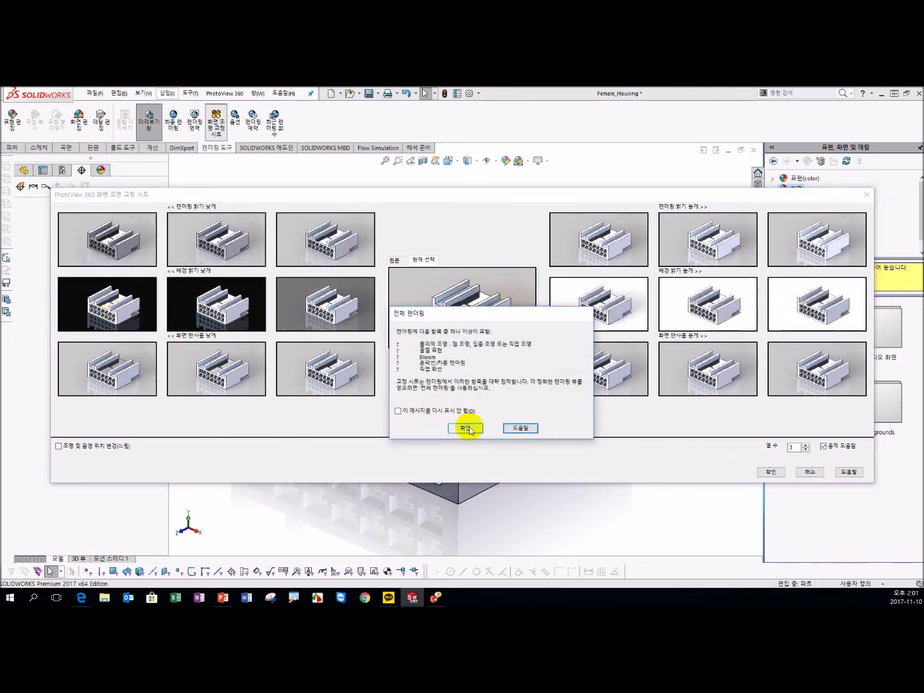
{"action": "left_click", "coordinate": [466, 428]}
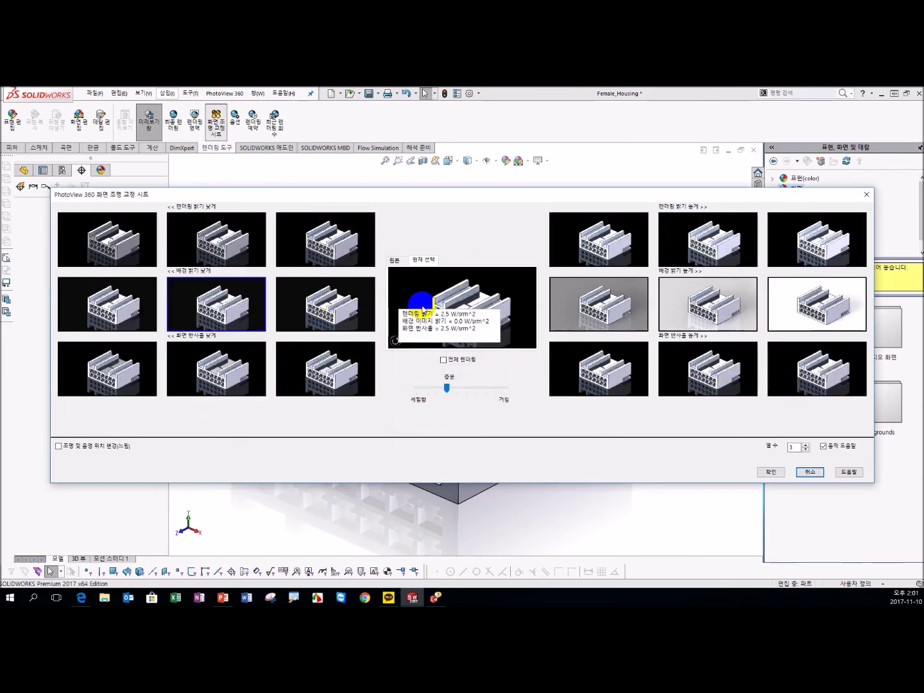
{"action": "left_click", "coordinate": [770, 471]}
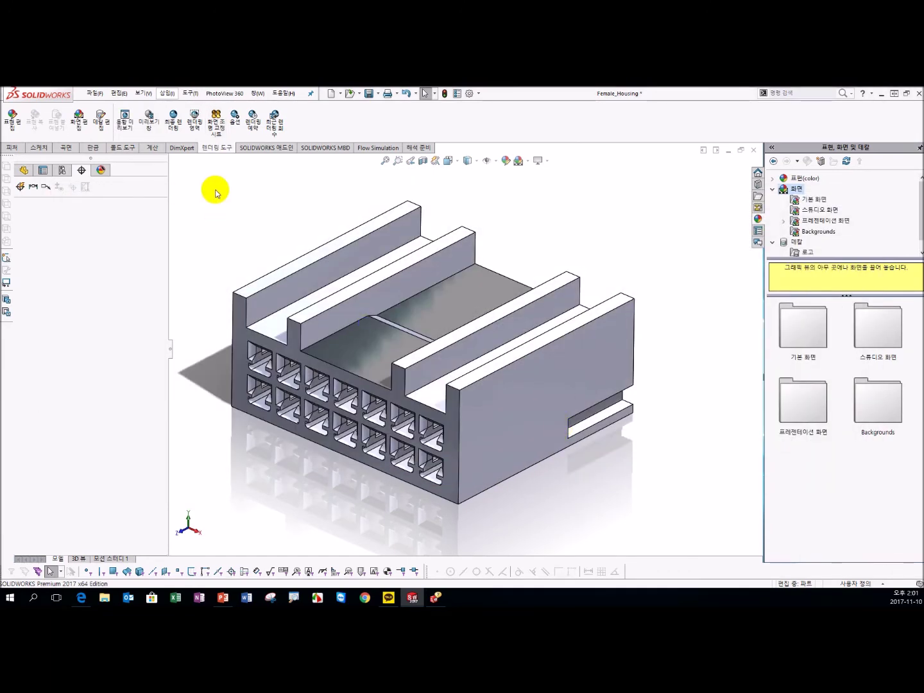
Start a final render of the connector on the black background and put away the help window
{"action": "left_click", "coordinate": [174, 122]}
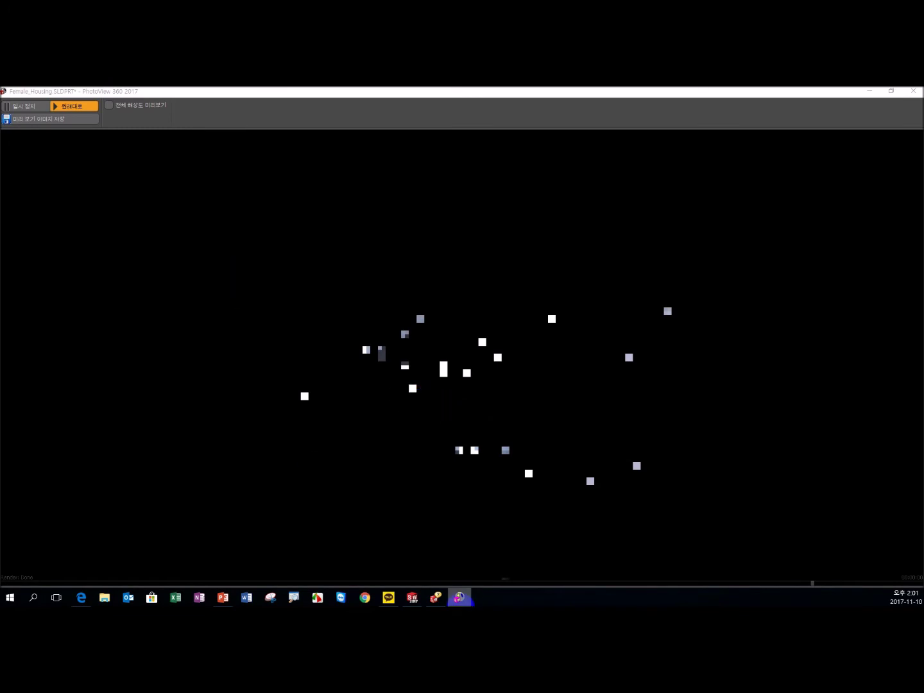
{"action": "left_click", "coordinate": [435, 598]}
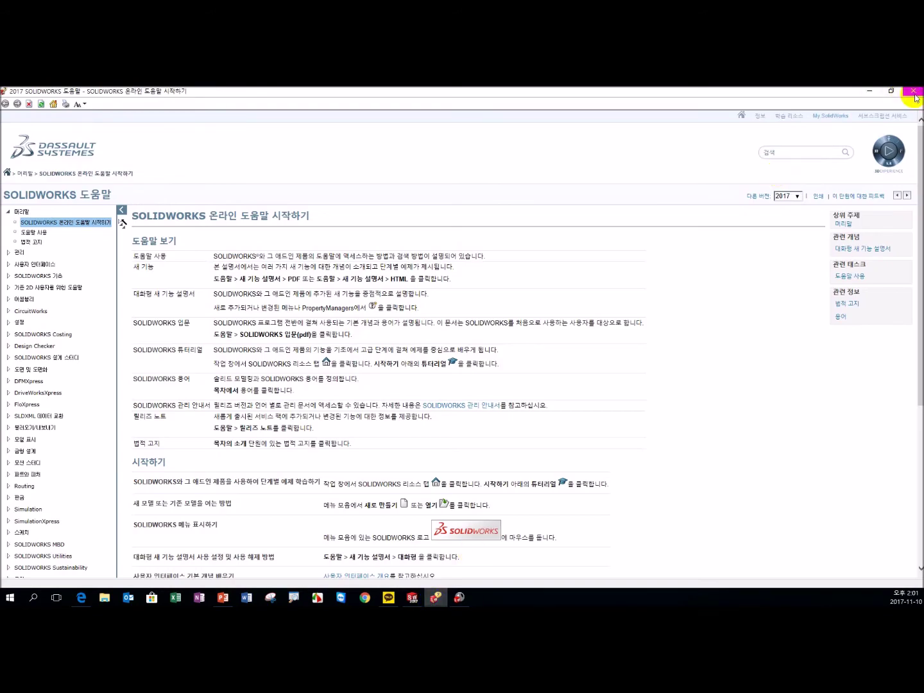
{"action": "left_click", "coordinate": [878, 91]}
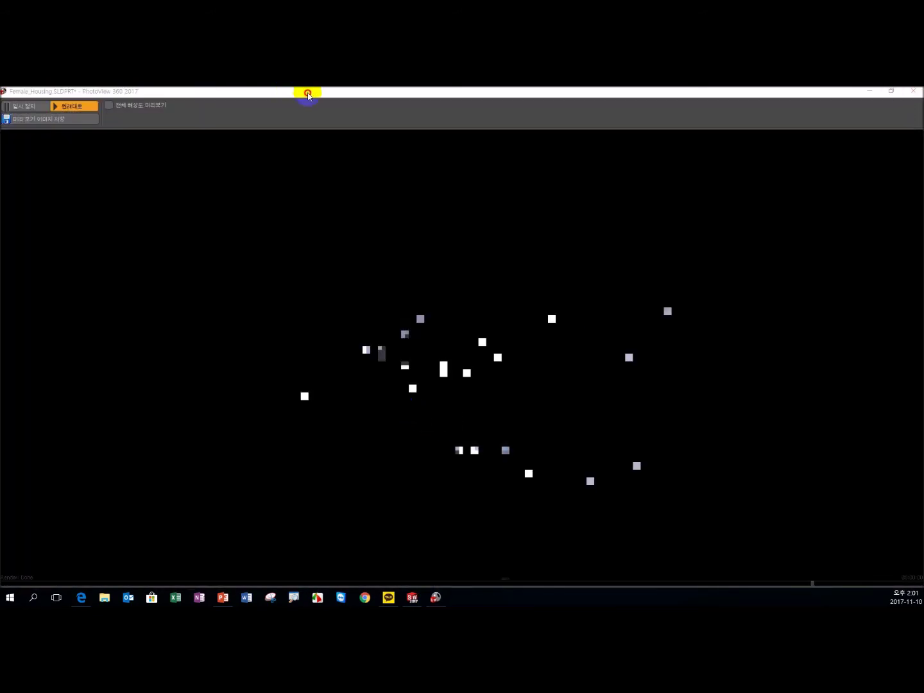
{"action": "double_click", "coordinate": [304, 92]}
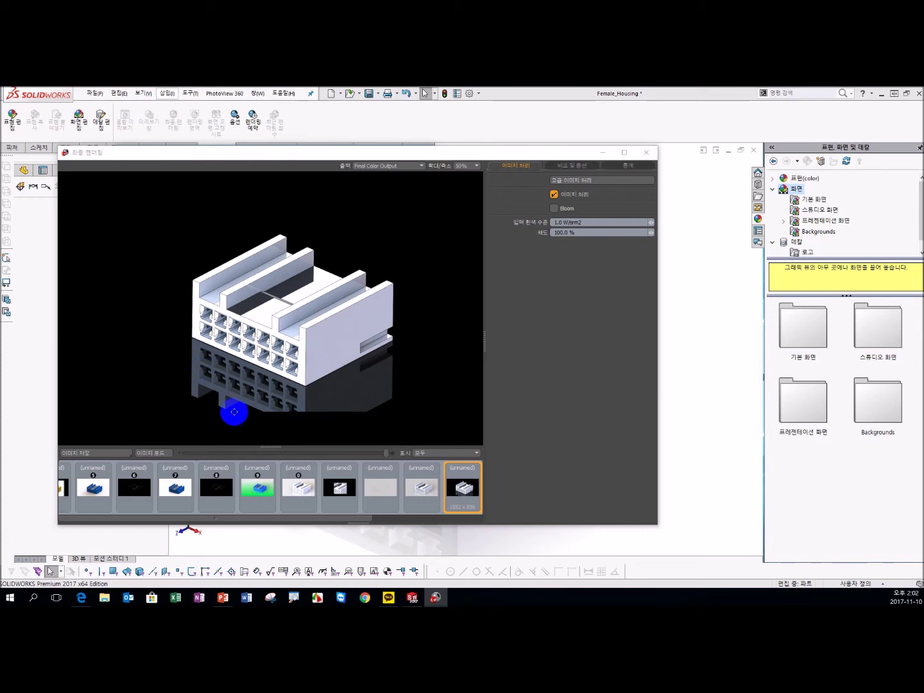
Expand the Image Processing controls and shift the render tint from green toward cream
{"action": "left_click", "coordinate": [256, 354]}
{"action": "left_click", "coordinate": [212, 351]}
{"action": "left_click", "coordinate": [348, 307]}
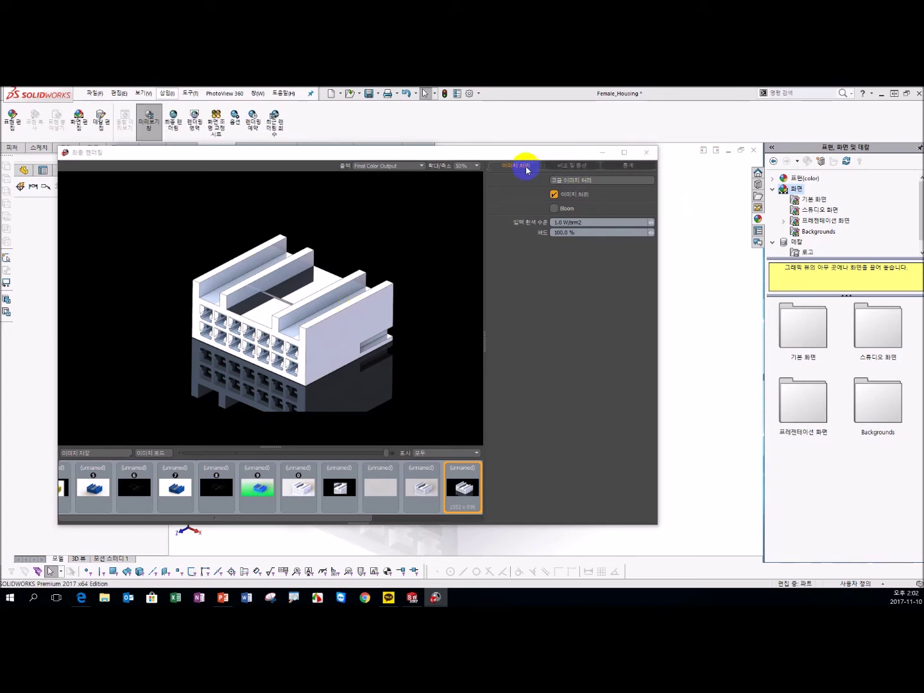
{"action": "left_click", "coordinate": [575, 181]}
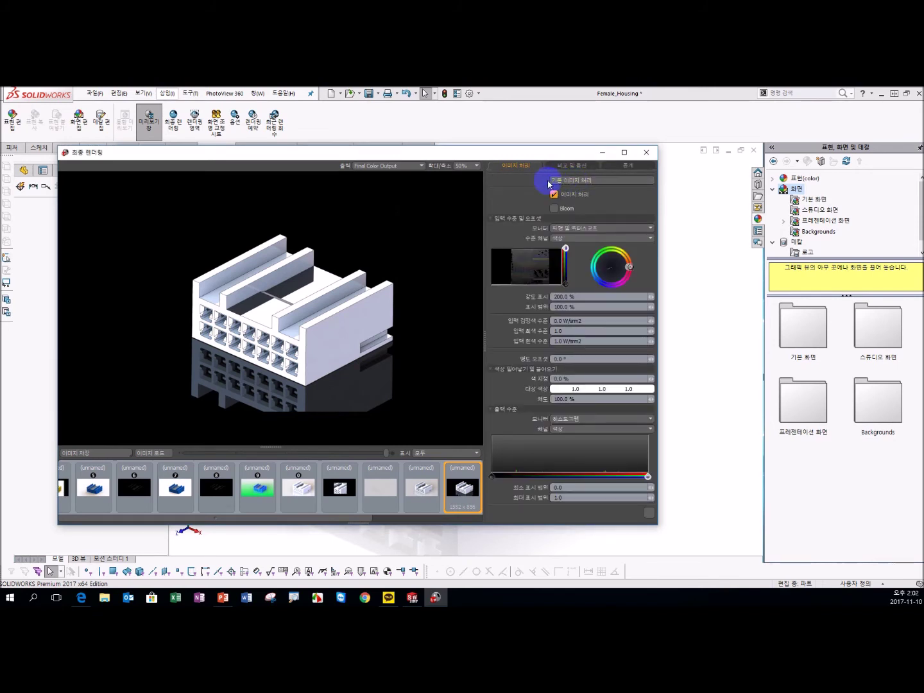
{"action": "left_click", "coordinate": [565, 184]}
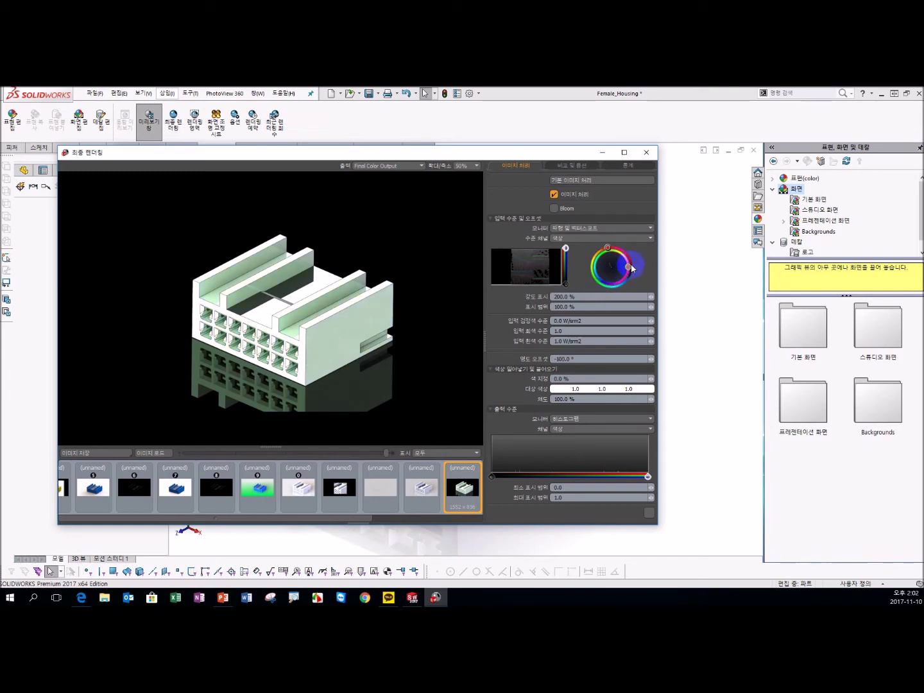
{"action": "left_click_drag", "start_coordinate": [614, 290], "coordinate": [628, 278]}
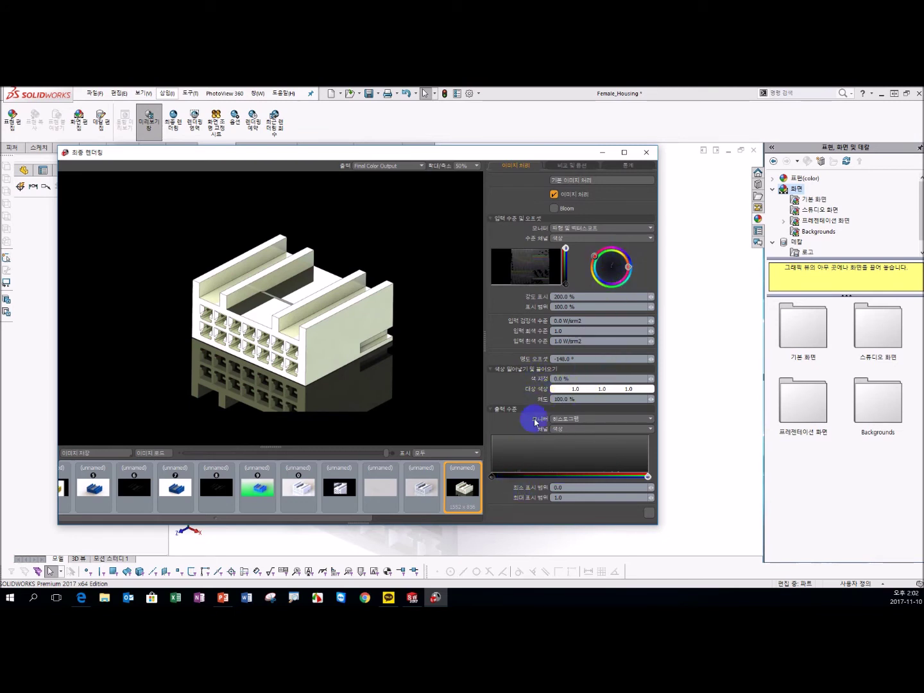
{"action": "left_click", "coordinate": [576, 389]}
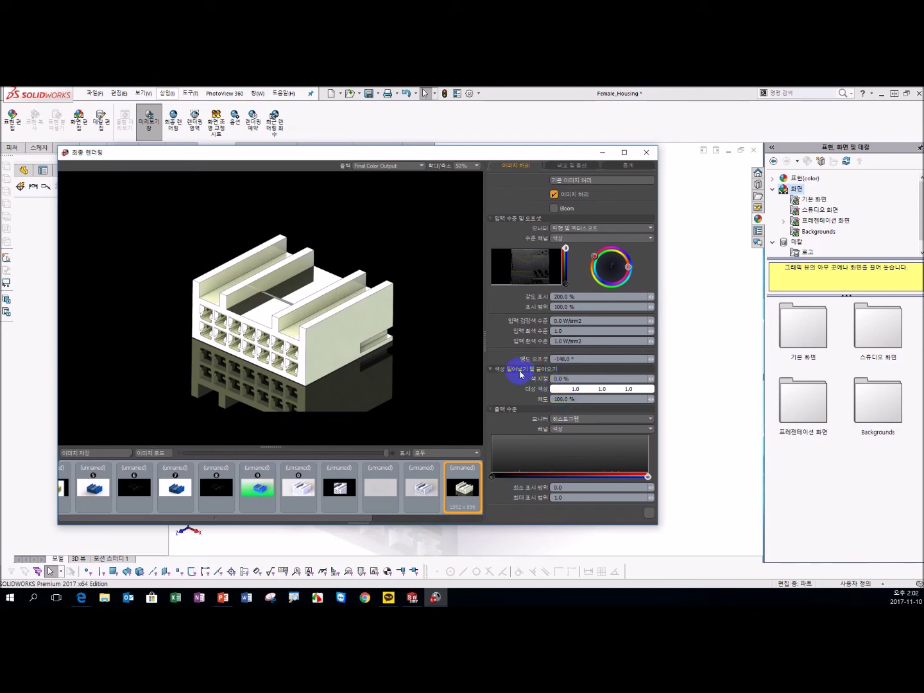
Set the intensity display value to 100%
{"action": "left_click", "coordinate": [577, 298]}
{"action": "left_click_drag", "start_coordinate": [644, 297], "coordinate": [479, 303]}
{"action": "type", "text": "00"}
{"action": "key", "text": "Return"}
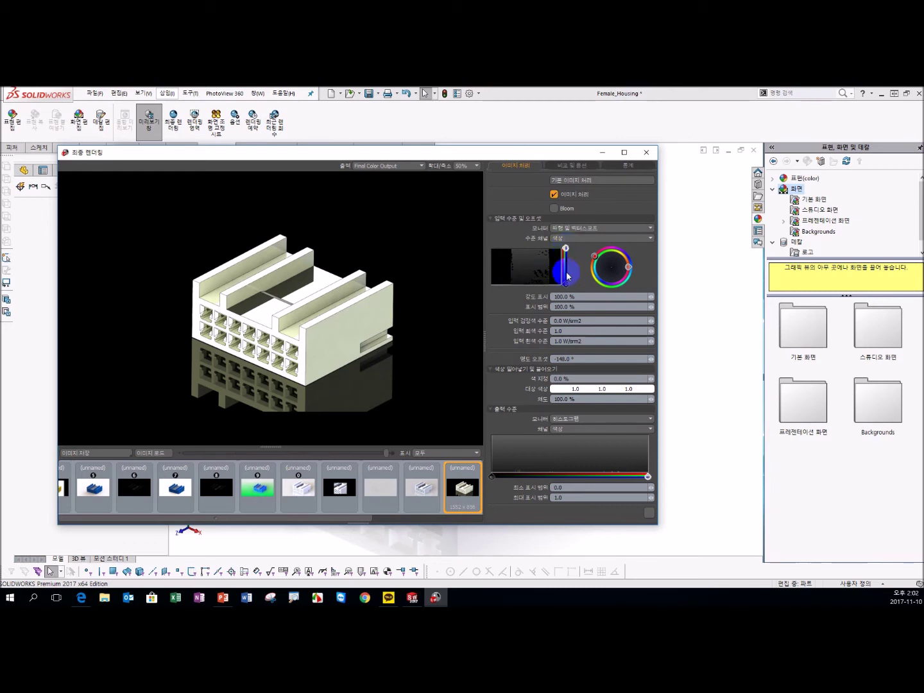
Experiment with input black, gray and white levels, leaving input white at 0.5
{"action": "left_click", "coordinate": [578, 306]}
{"action": "left_click_drag", "start_coordinate": [581, 320], "coordinate": [399, 326]}
{"action": "key", "text": "Return"}
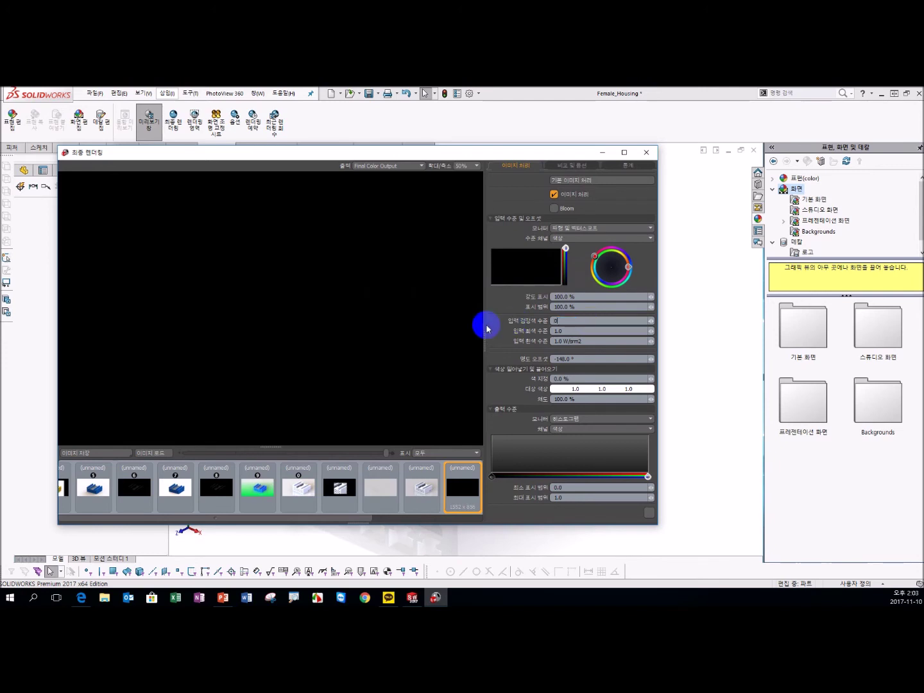
{"action": "key", "text": "Return"}
{"action": "type", "text": "0.01"}
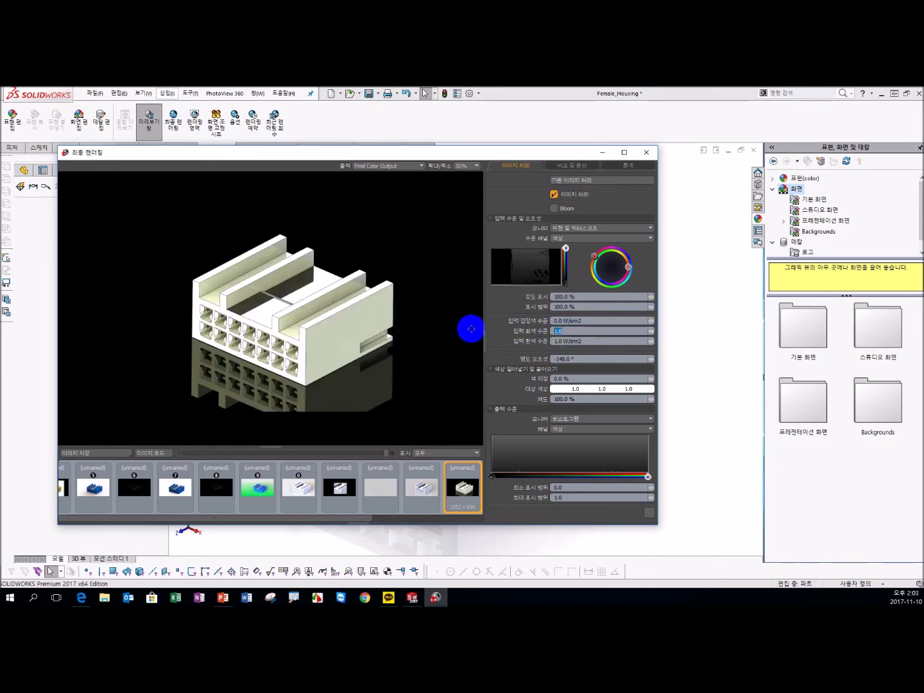
{"action": "key", "text": "Return"}
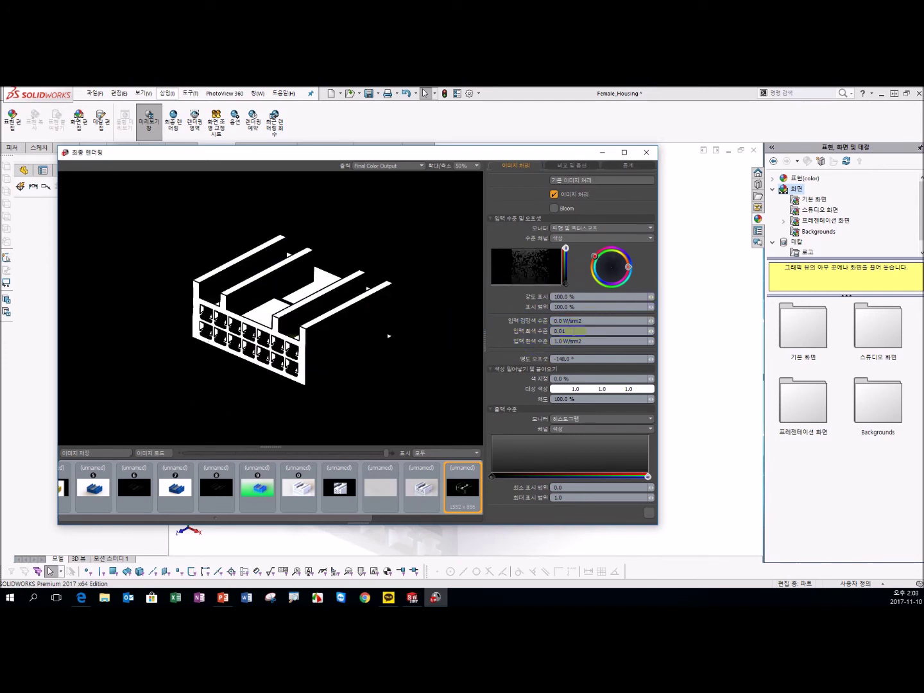
{"action": "key", "text": "Return"}
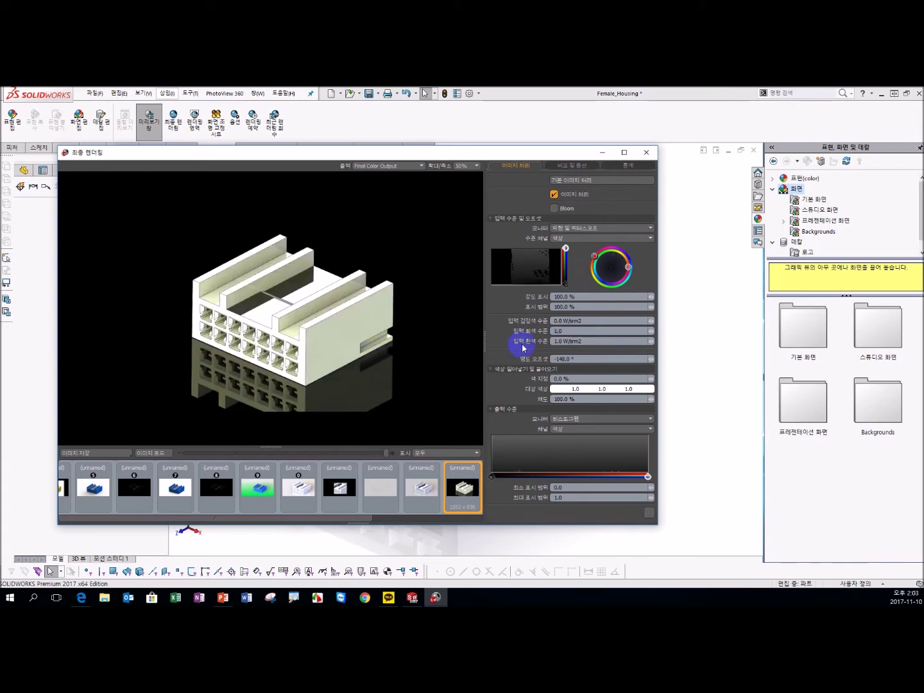
{"action": "type", "text": "5"}
{"action": "key", "text": "Return"}
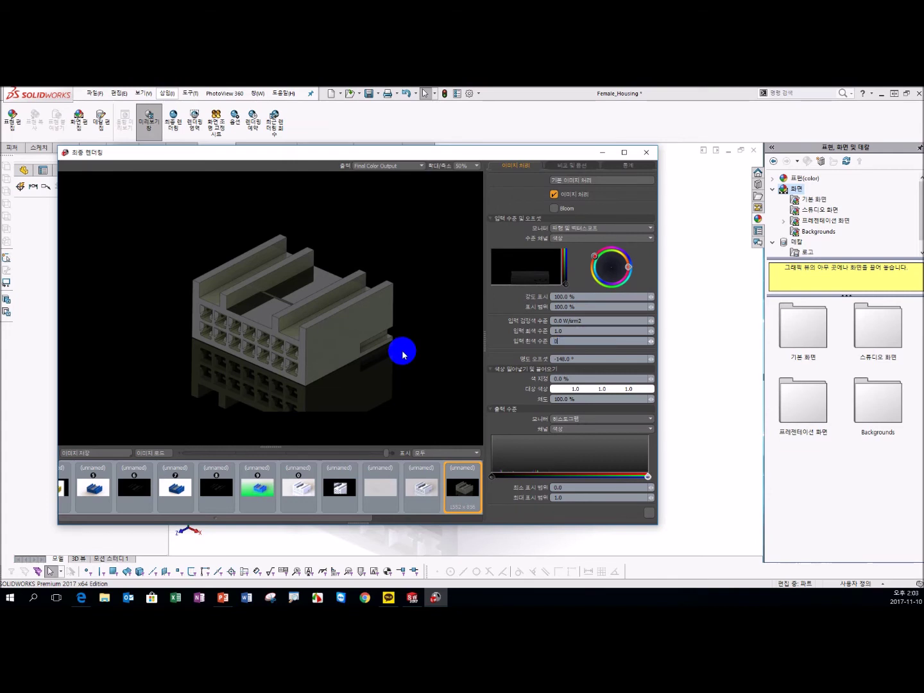
{"action": "key", "text": "Return"}
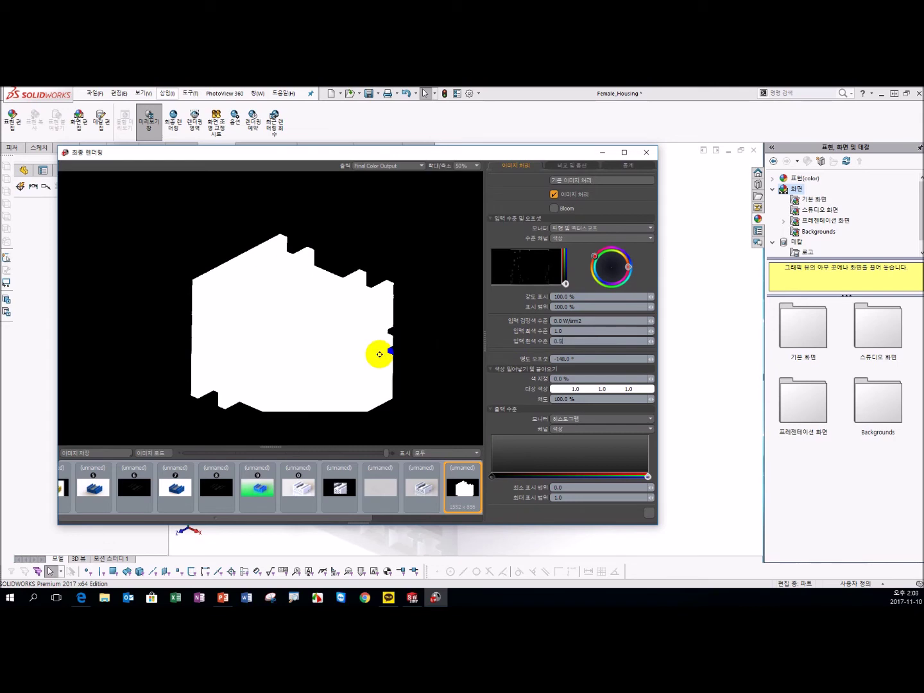
{"action": "key", "text": "Return"}
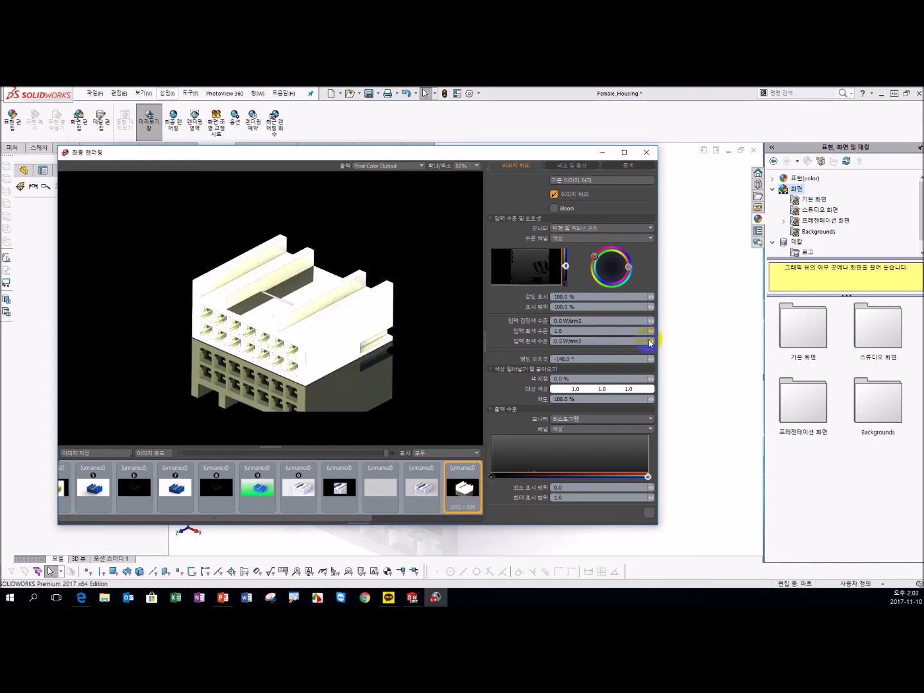
Raise the hue offset through 30, 50 and 100 degrees, then close the Final Render window
{"action": "left_click", "coordinate": [492, 347]}
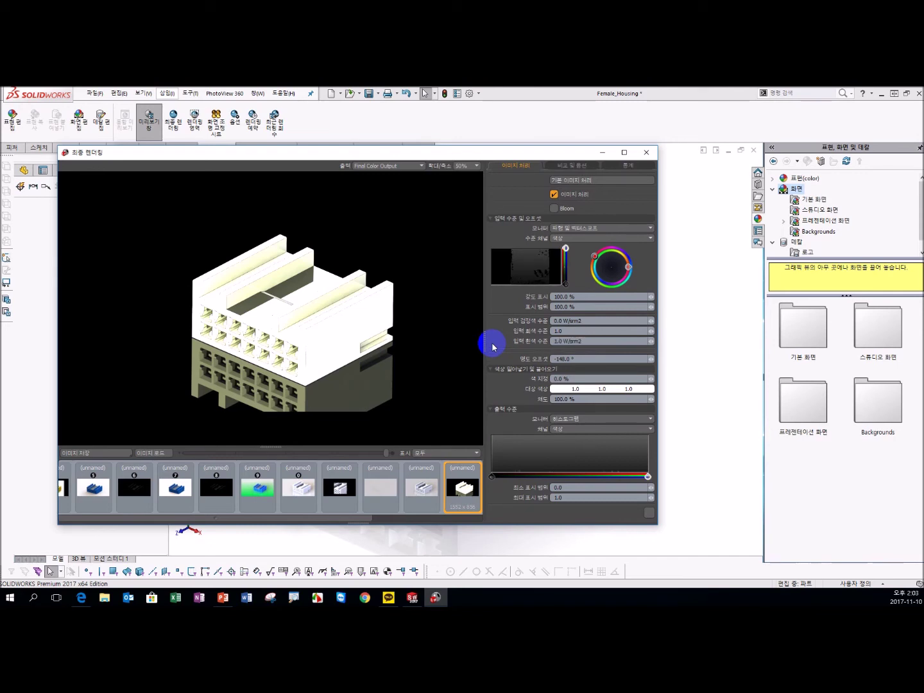
{"action": "left_click", "coordinate": [647, 355]}
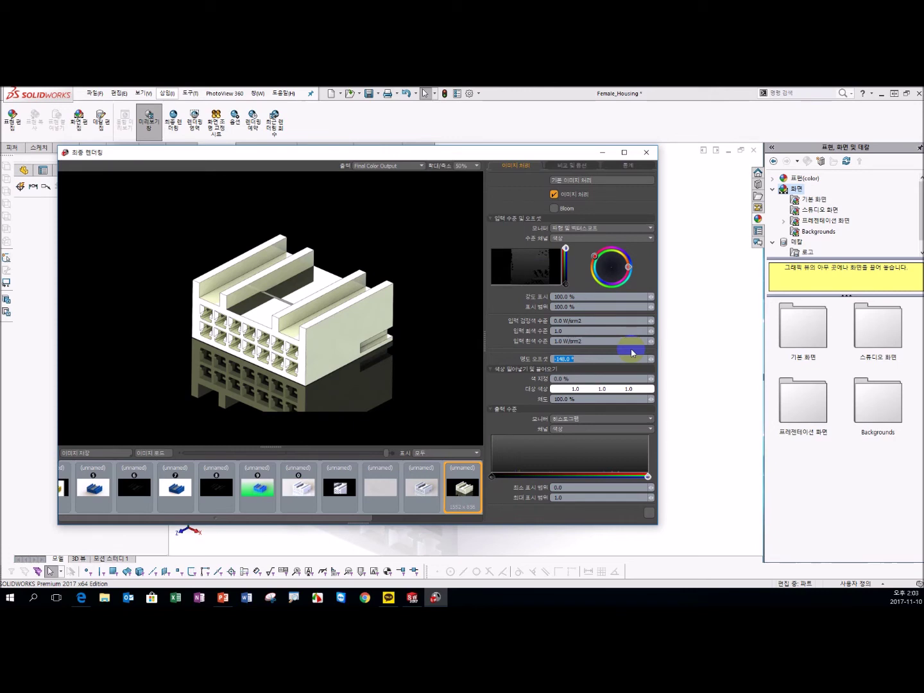
{"action": "type", "text": "30"}
{"action": "key", "text": "Return"}
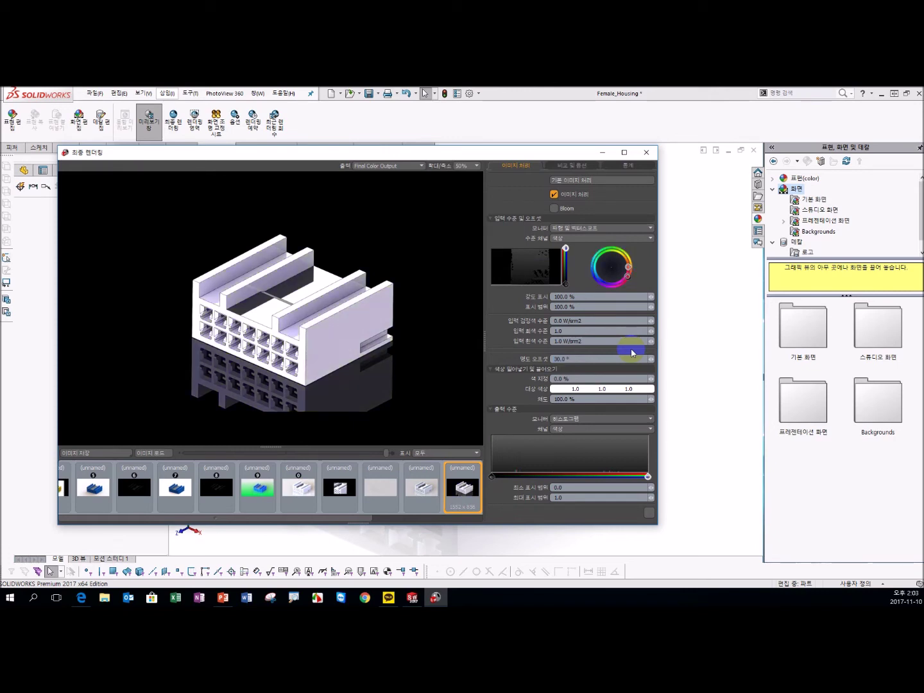
{"action": "left_click_drag", "start_coordinate": [589, 360], "coordinate": [465, 361]}
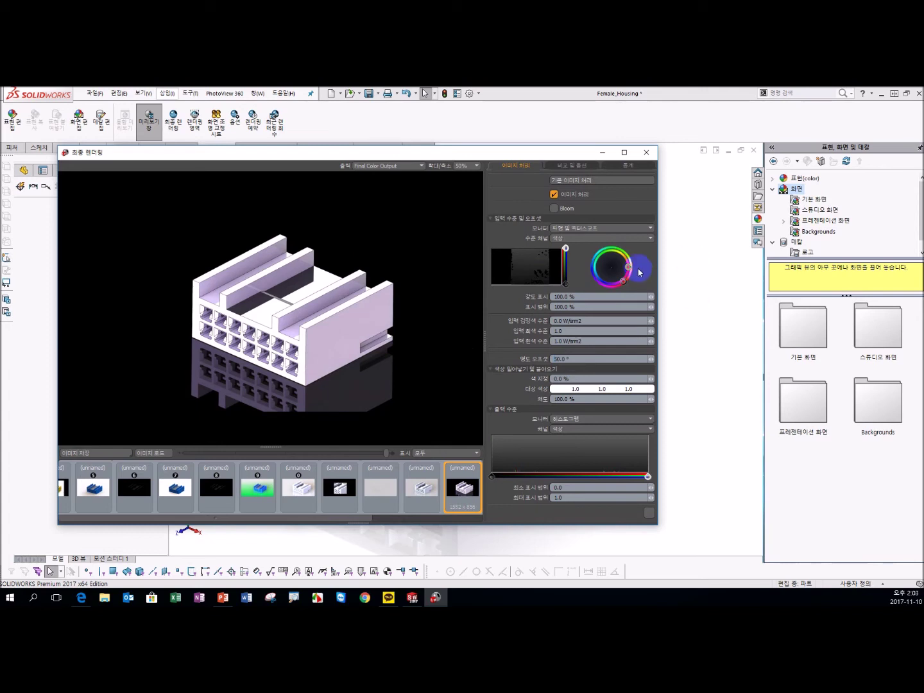
{"action": "left_click_drag", "start_coordinate": [584, 359], "coordinate": [506, 358]}
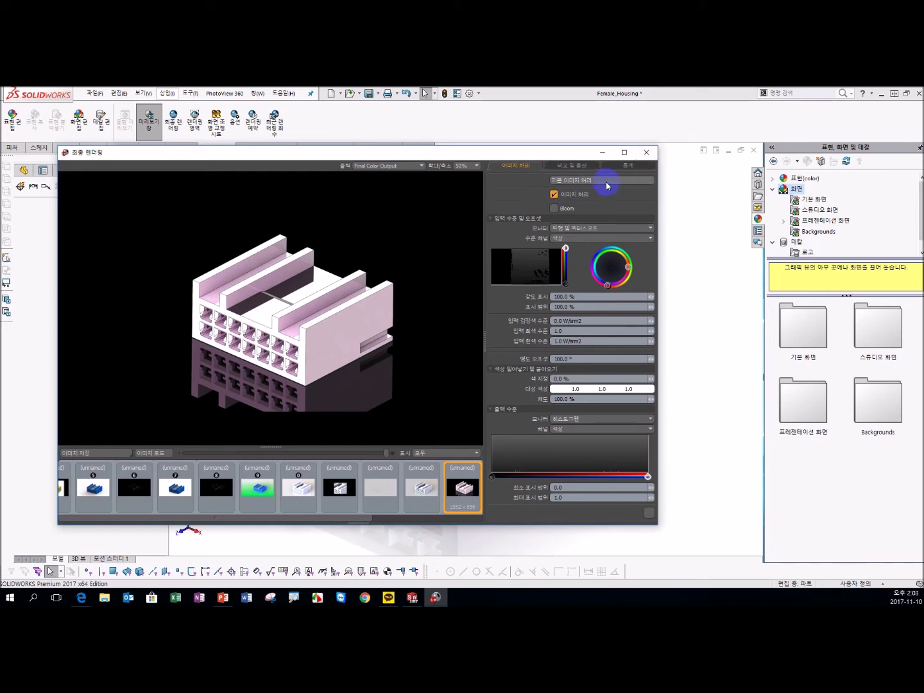
{"action": "left_click", "coordinate": [580, 183]}
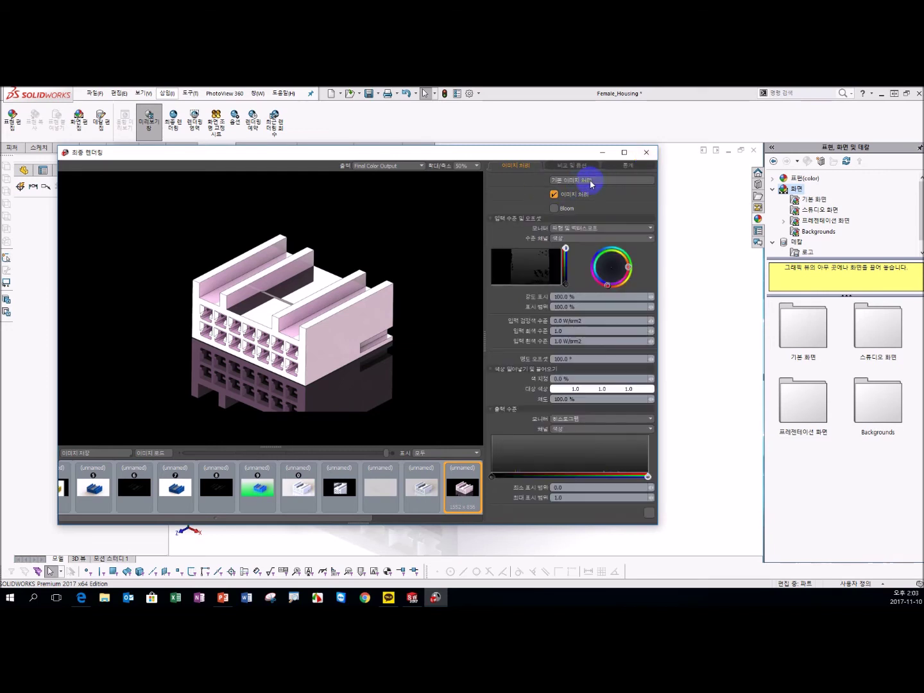
{"action": "left_click", "coordinate": [645, 153]}
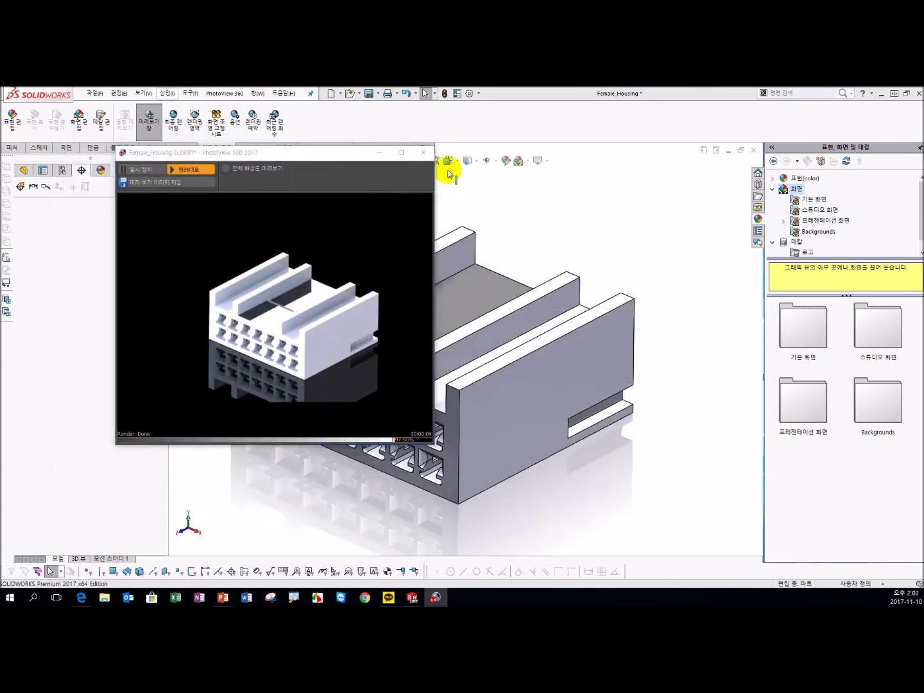
Close the PhotoView preview, turn off Preview Window, and open the Background's scene settings in DisplayManager
{"action": "left_click", "coordinate": [423, 152]}
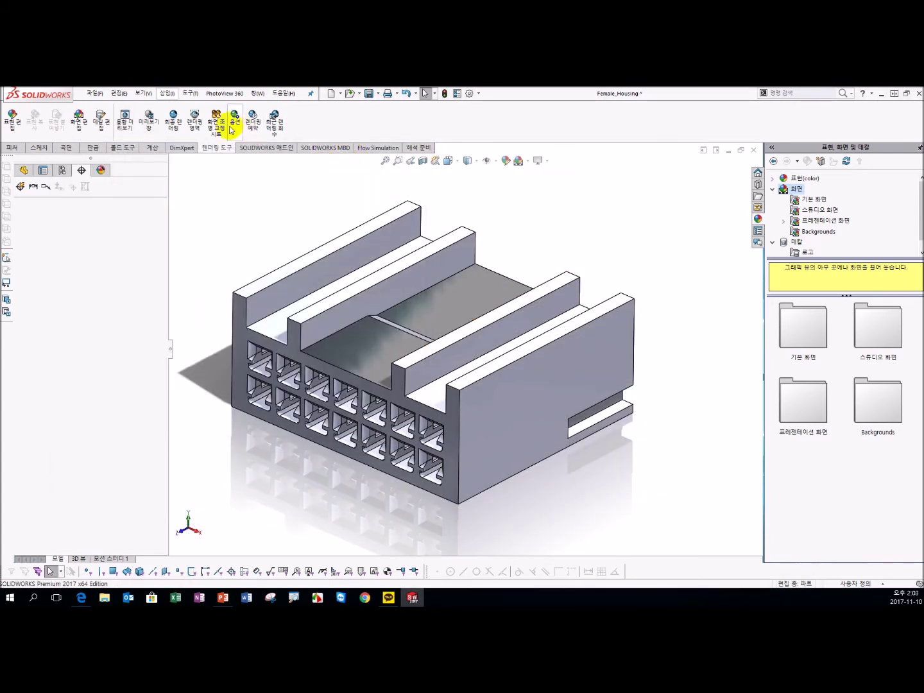
{"action": "left_click", "coordinate": [255, 210]}
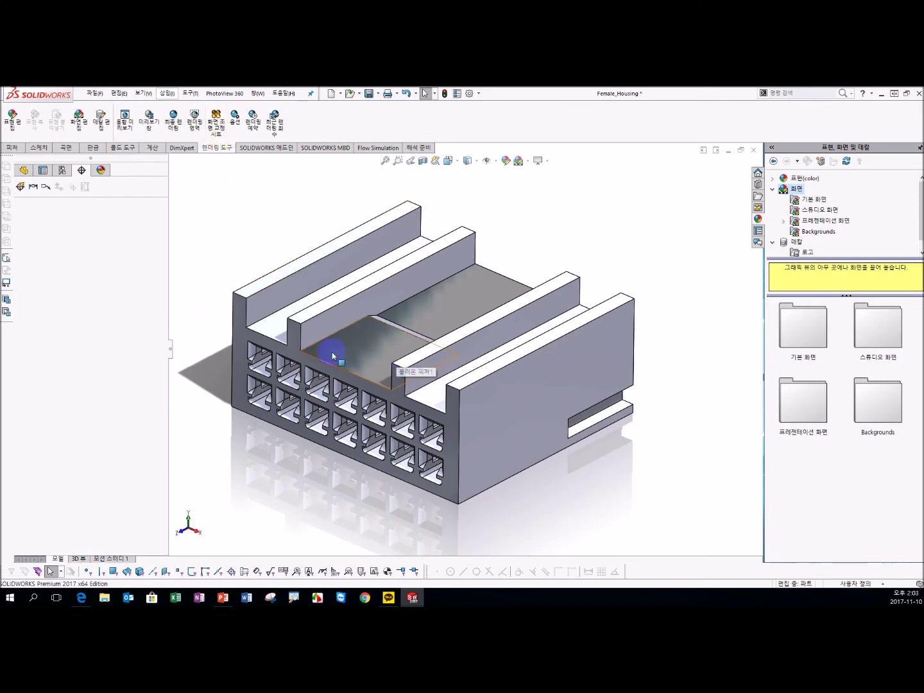
{"action": "scroll", "coordinate": [404, 370], "scroll_direction": "up", "scroll_amount": 2}
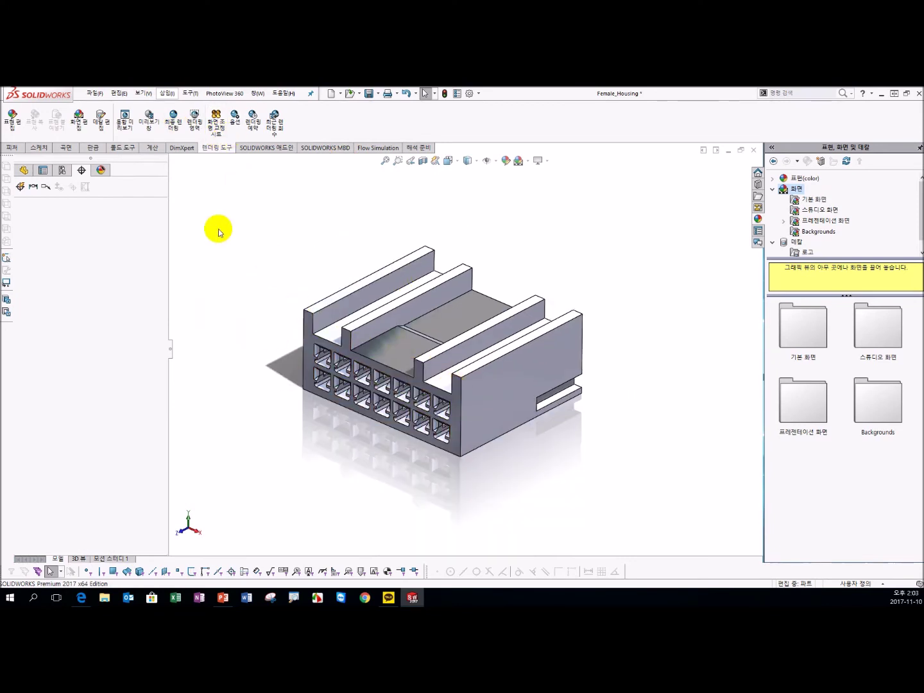
{"action": "left_click", "coordinate": [100, 172]}
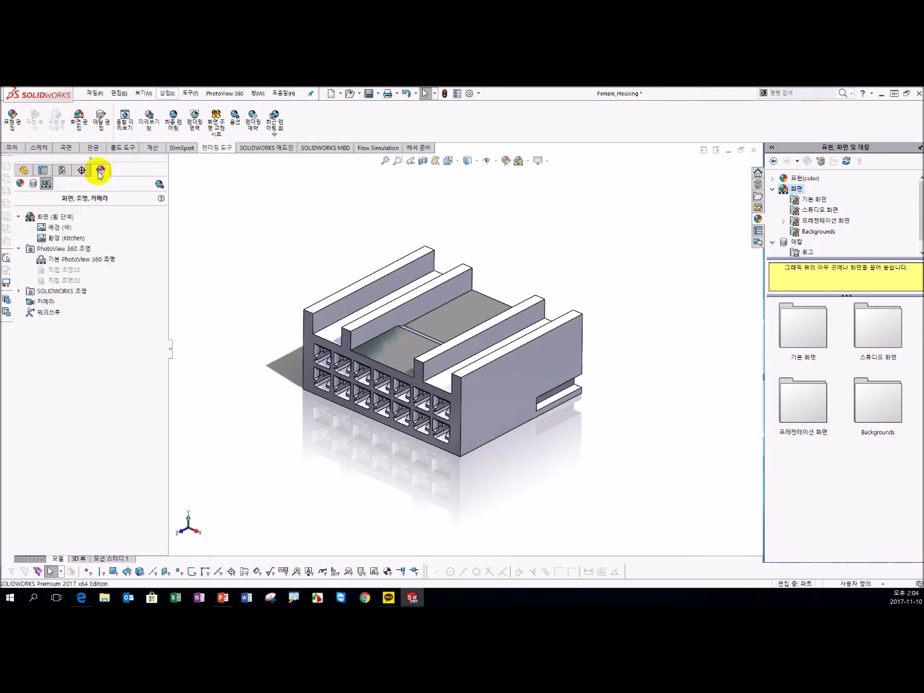
{"action": "right_click", "coordinate": [55, 227]}
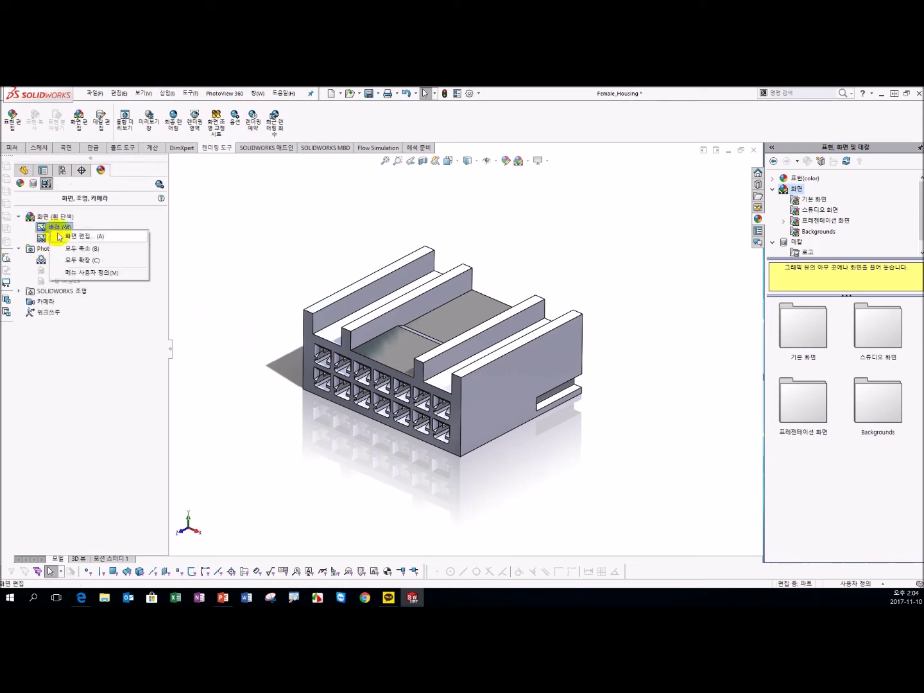
{"action": "left_click", "coordinate": [78, 236]}
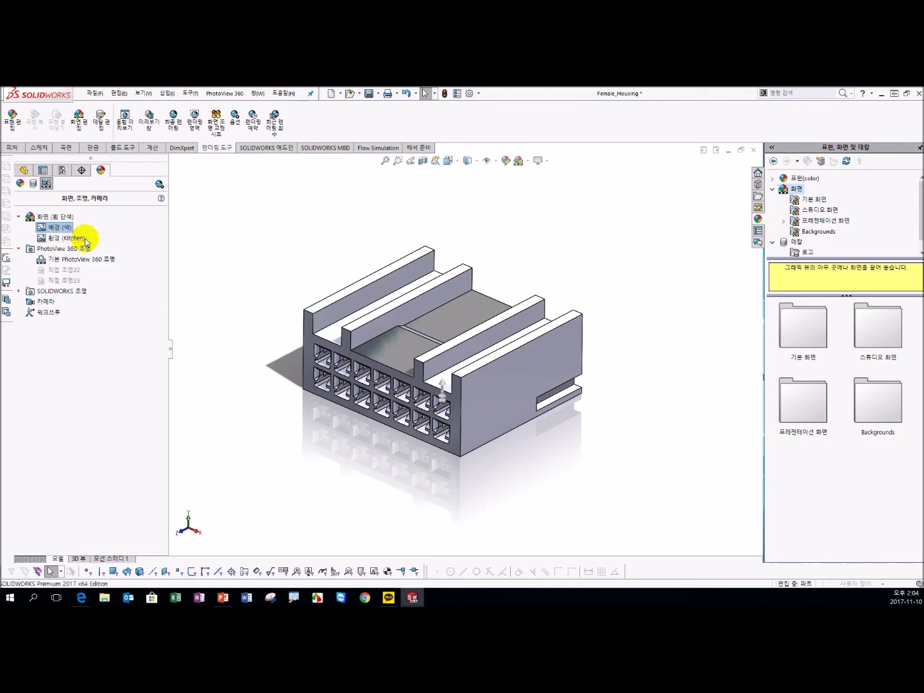
Set the scene background to None and accept the scene
{"action": "left_click", "coordinate": [70, 247]}
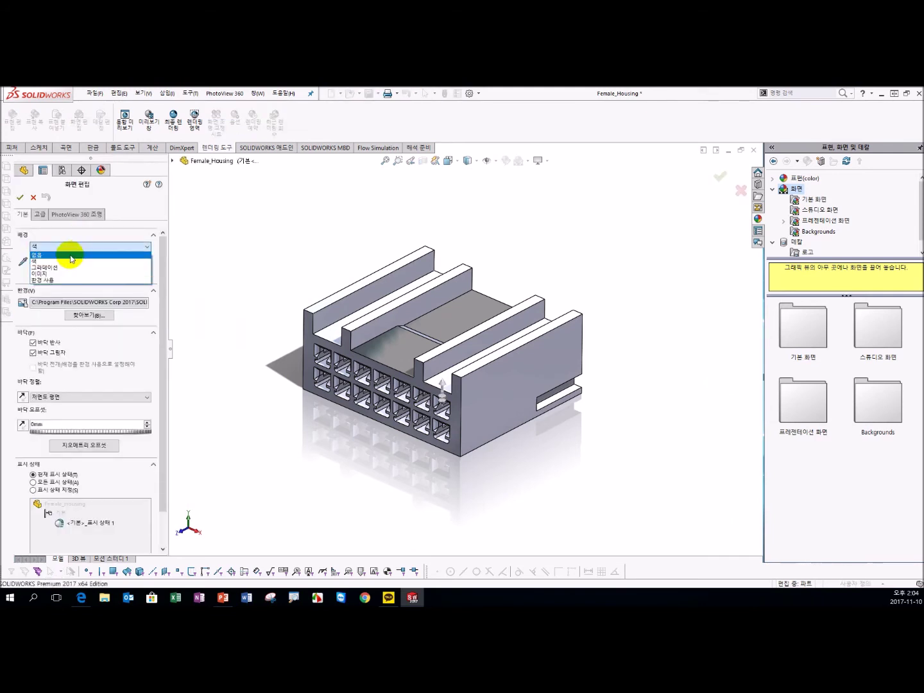
{"action": "left_click", "coordinate": [72, 255]}
{"action": "left_click", "coordinate": [20, 200]}
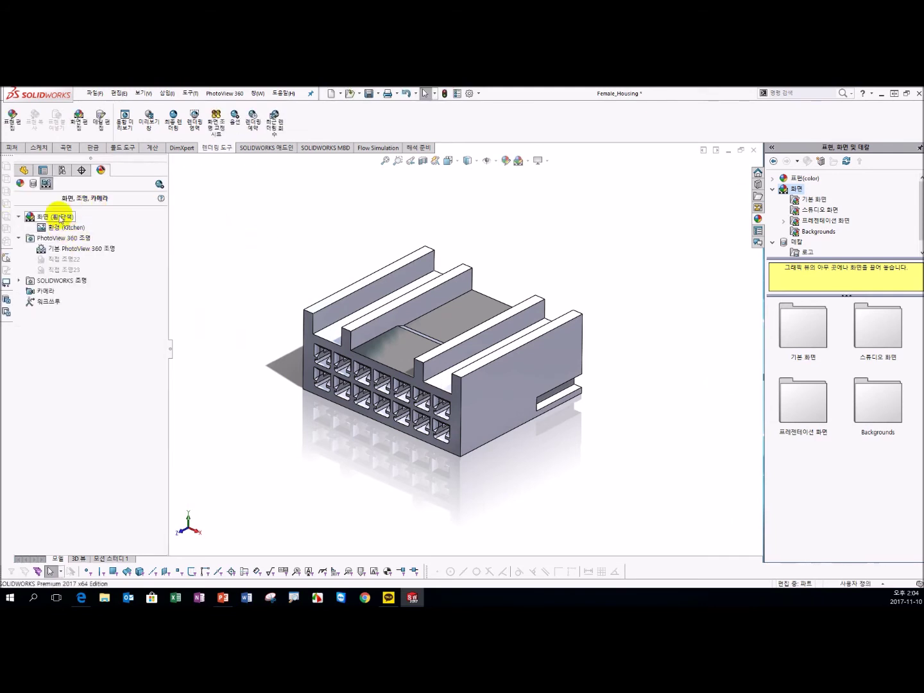
Reopen Edit Scene on the Kitchen environment and switch the background type to Image
{"action": "right_click", "coordinate": [53, 231]}
{"action": "left_click", "coordinate": [75, 235]}
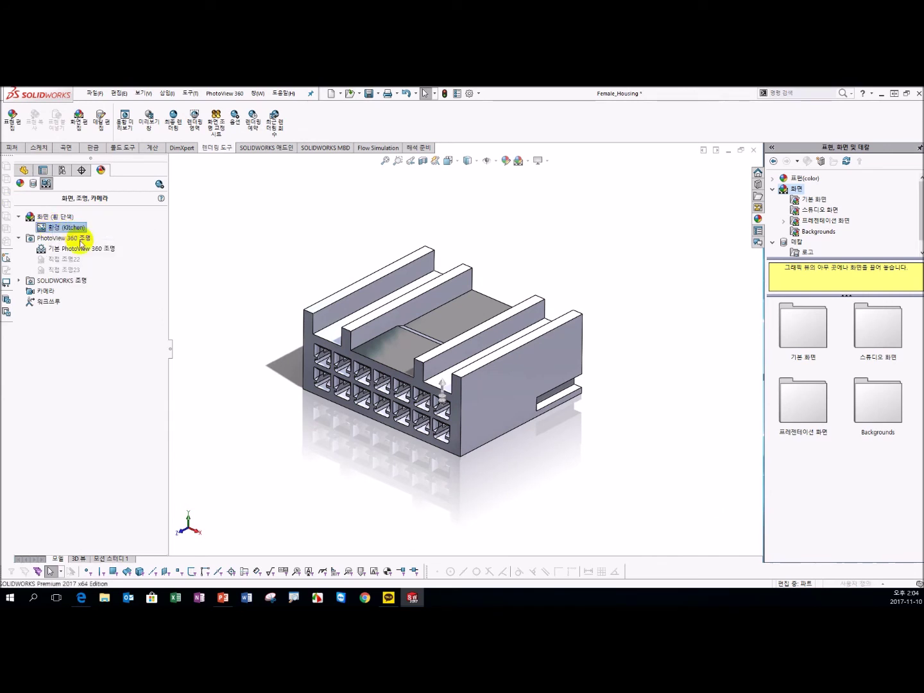
{"action": "left_click", "coordinate": [94, 250]}
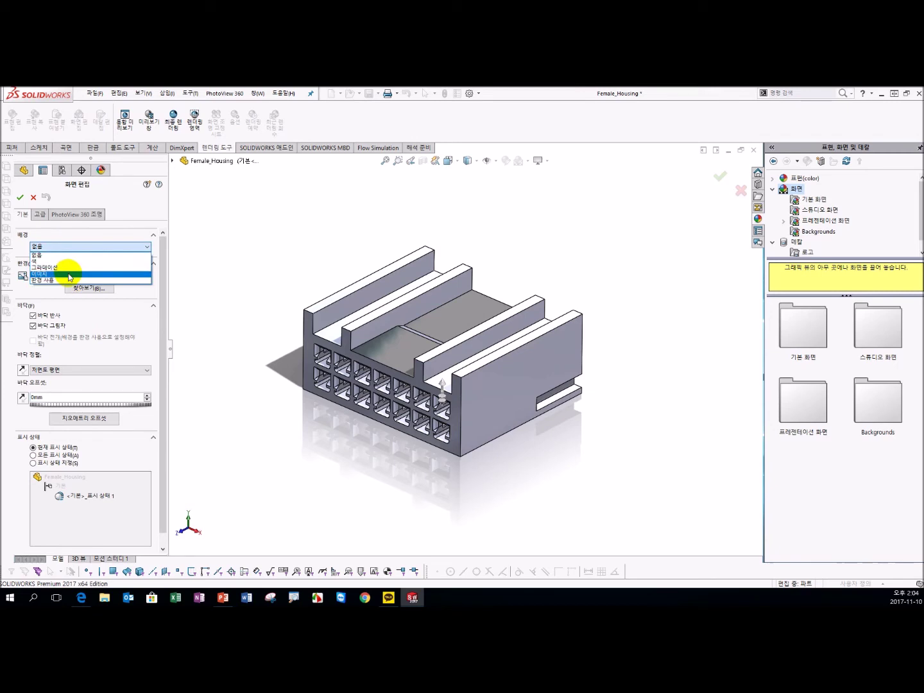
{"action": "left_click", "coordinate": [71, 276]}
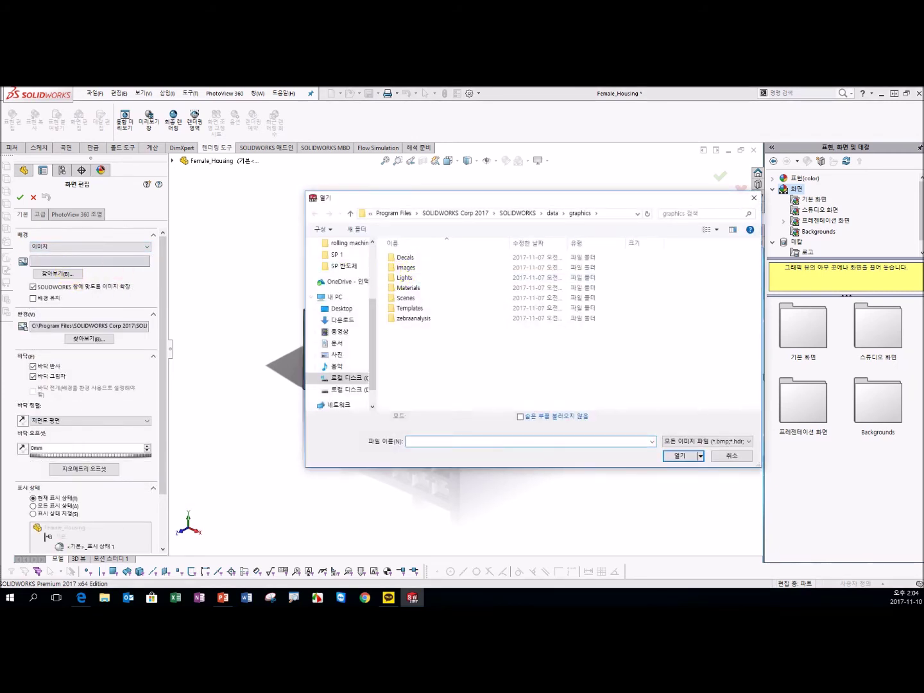
Browse Pictures, Camera Roll and drive D for a background image, then cancel without choosing one
{"action": "mouse_move", "coordinate": [343, 325]}
{"action": "left_click_drag", "start_coordinate": [374, 340], "coordinate": [376, 253]}
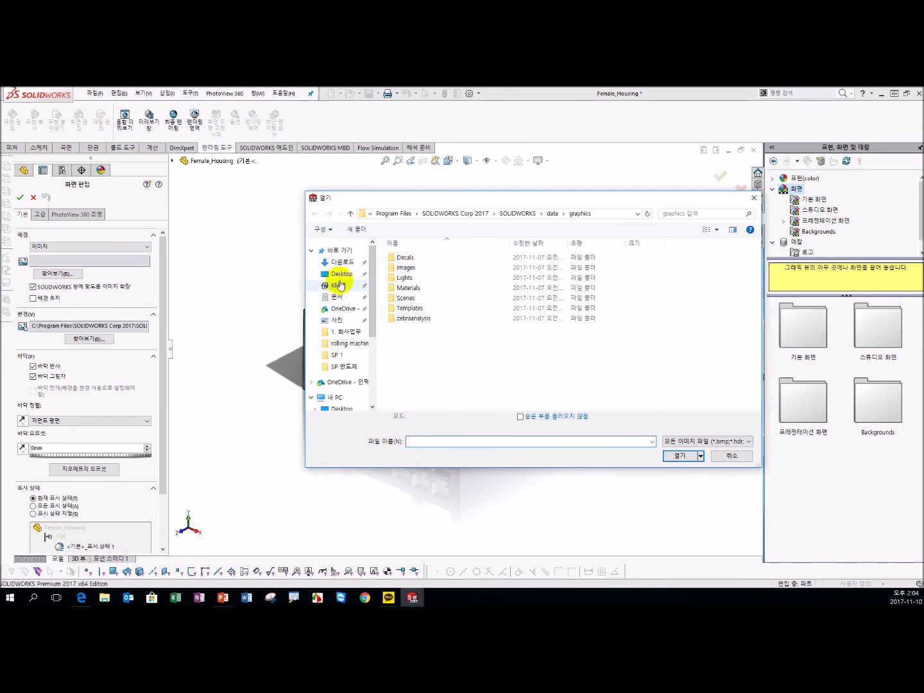
{"action": "left_click", "coordinate": [343, 322]}
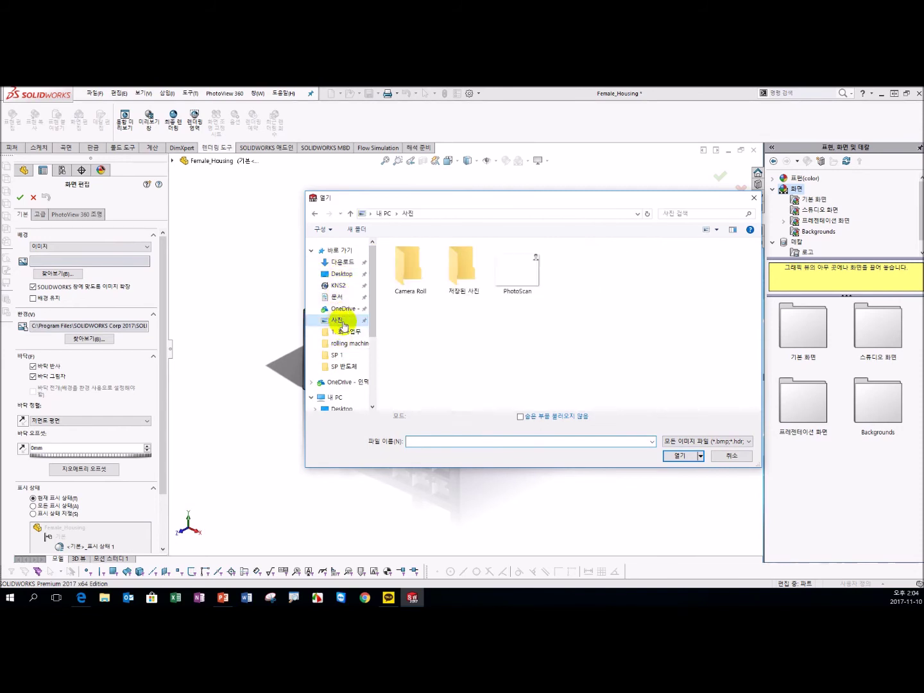
{"action": "double_click", "coordinate": [454, 264]}
{"action": "left_click", "coordinate": [314, 213]}
{"action": "double_click", "coordinate": [421, 263]}
{"action": "scroll", "coordinate": [355, 363], "scroll_direction": "down", "scroll_amount": 2}
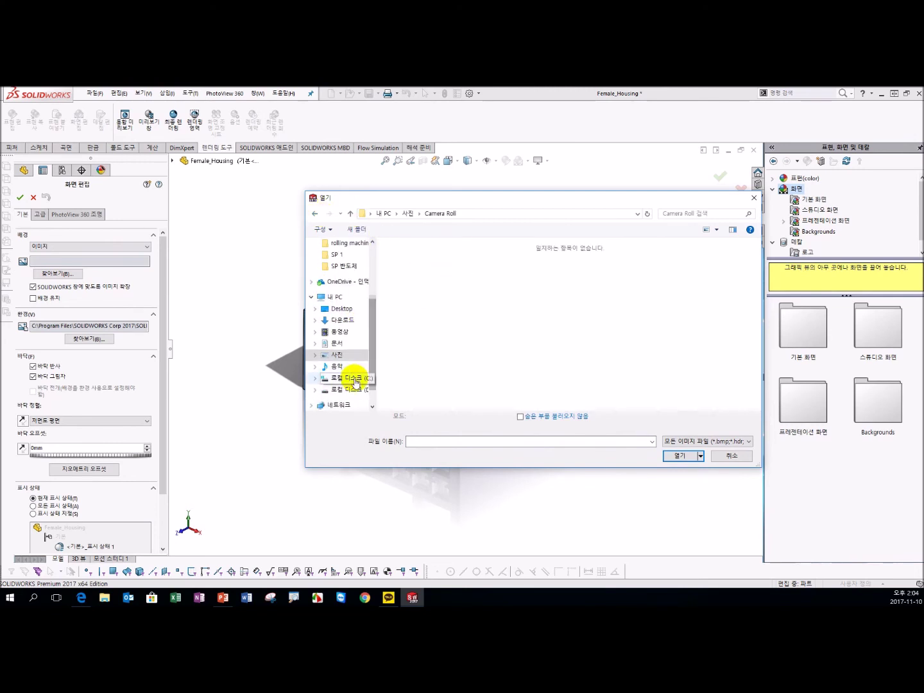
{"action": "left_click", "coordinate": [355, 390]}
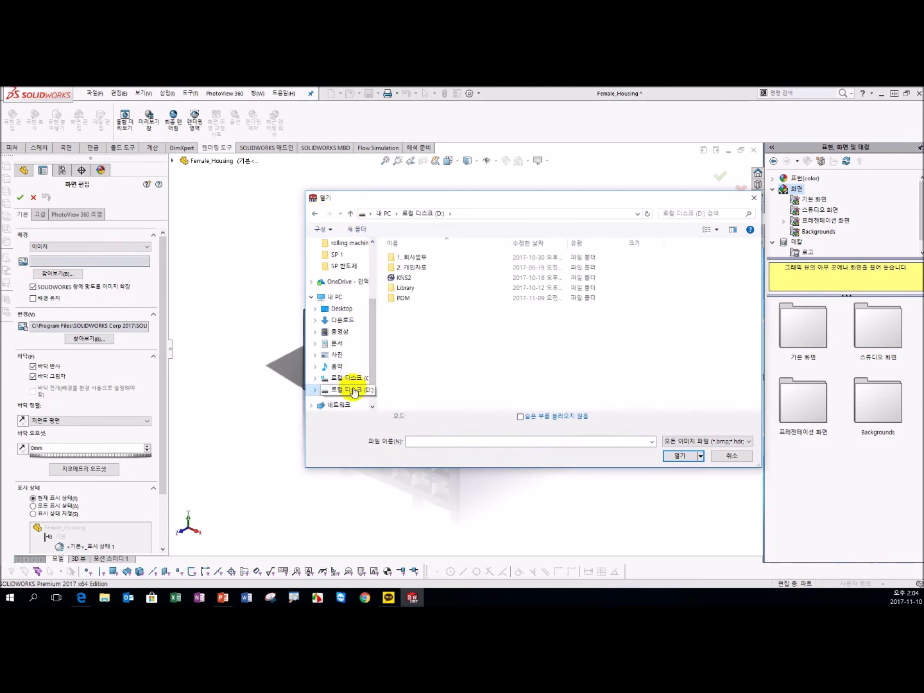
{"action": "double_click", "coordinate": [414, 267]}
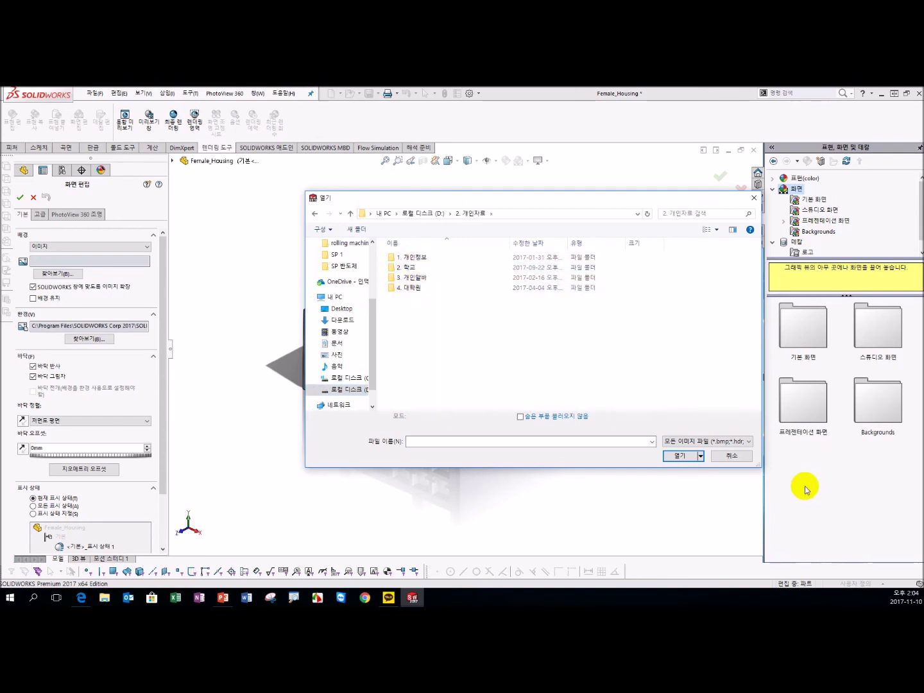
{"action": "left_click", "coordinate": [732, 456]}
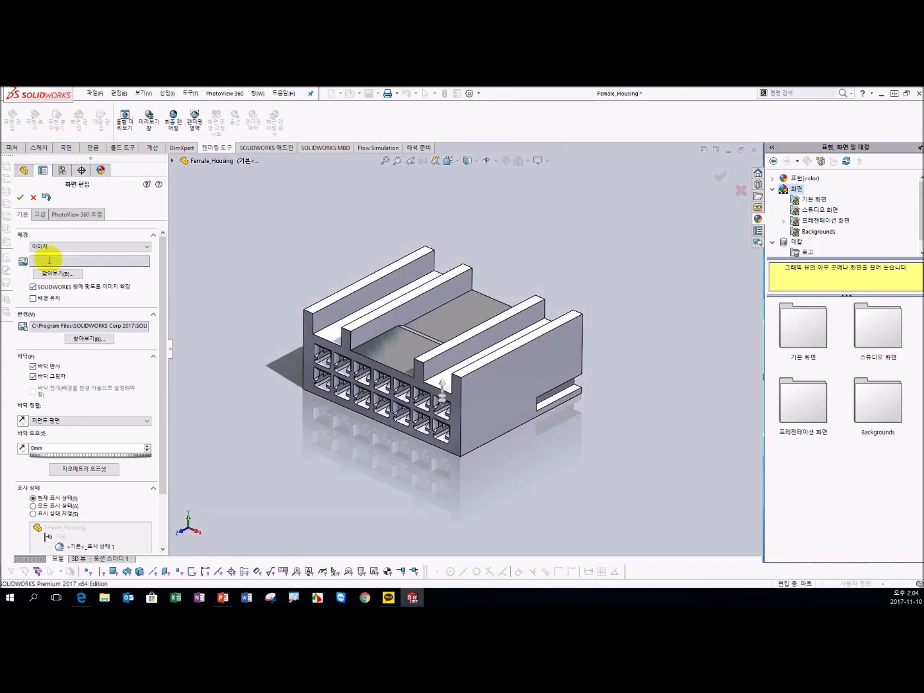
{"action": "left_click", "coordinate": [53, 247]}
Make the background a gradient with maroon as the lower colour
{"action": "left_click", "coordinate": [54, 267]}
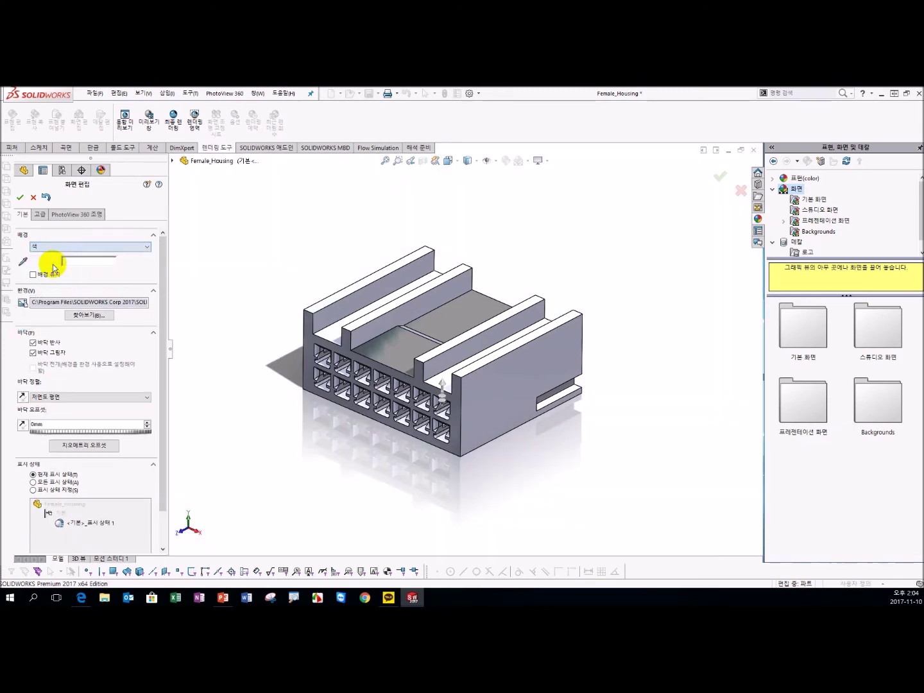
{"action": "left_click", "coordinate": [58, 266]}
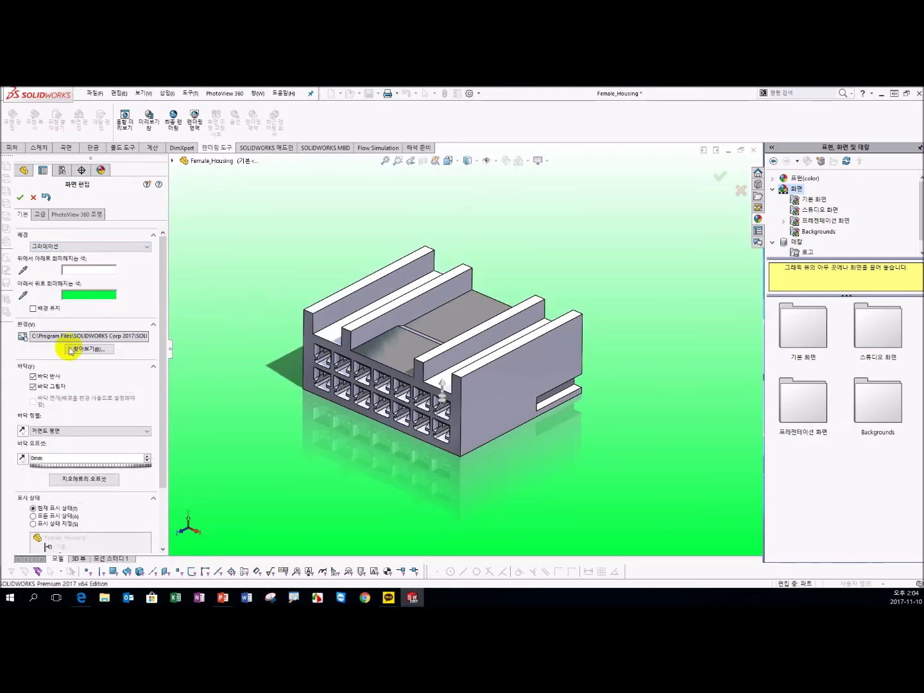
{"action": "left_click", "coordinate": [96, 295]}
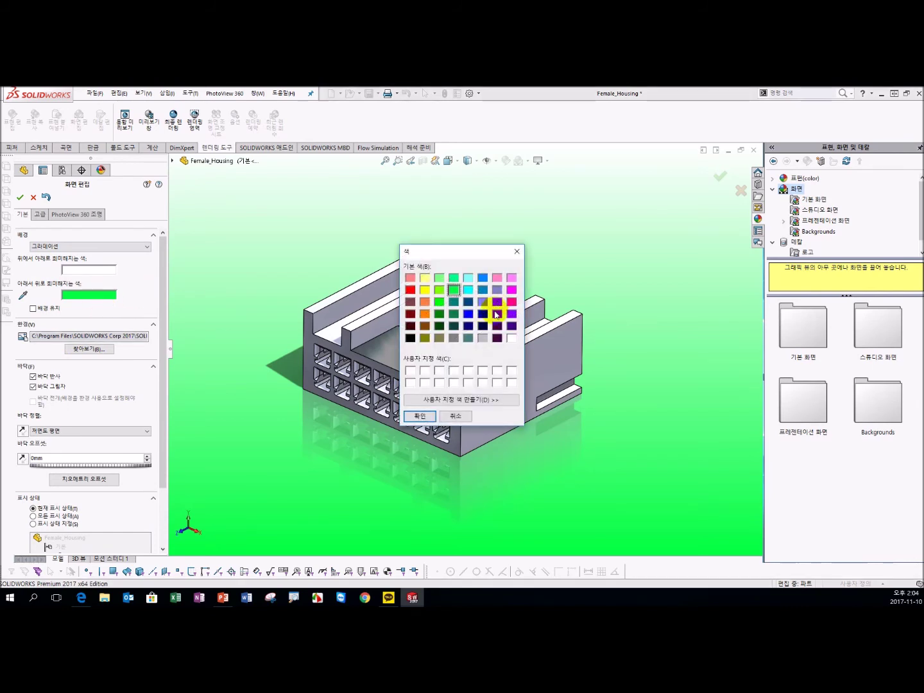
{"action": "left_click", "coordinate": [420, 416]}
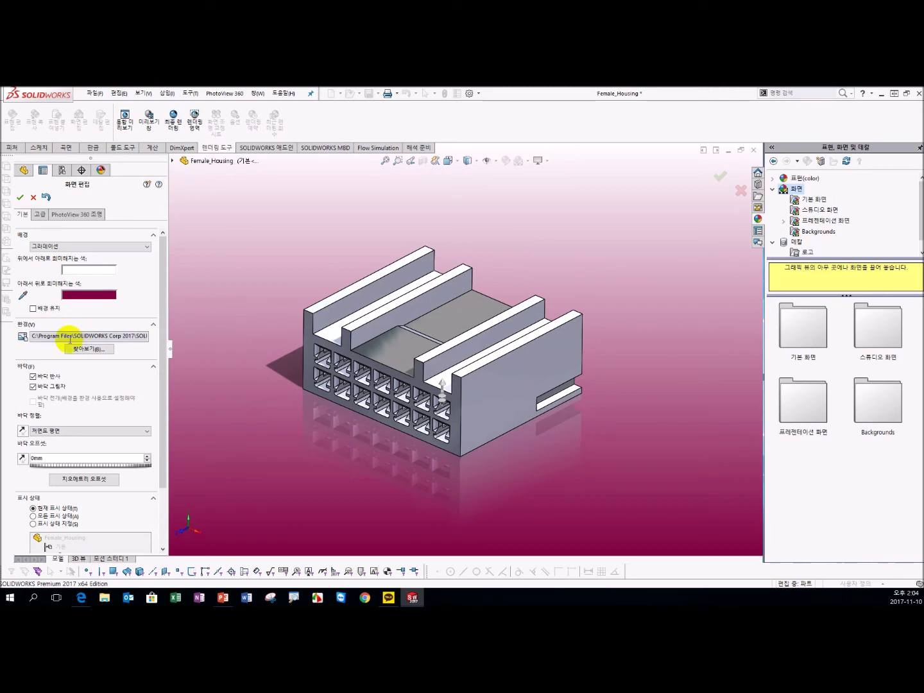
Keep floor reflections on and offset the floor to 1.47 mm from the model
{"action": "left_click", "coordinate": [45, 379]}
{"action": "left_click", "coordinate": [48, 380]}
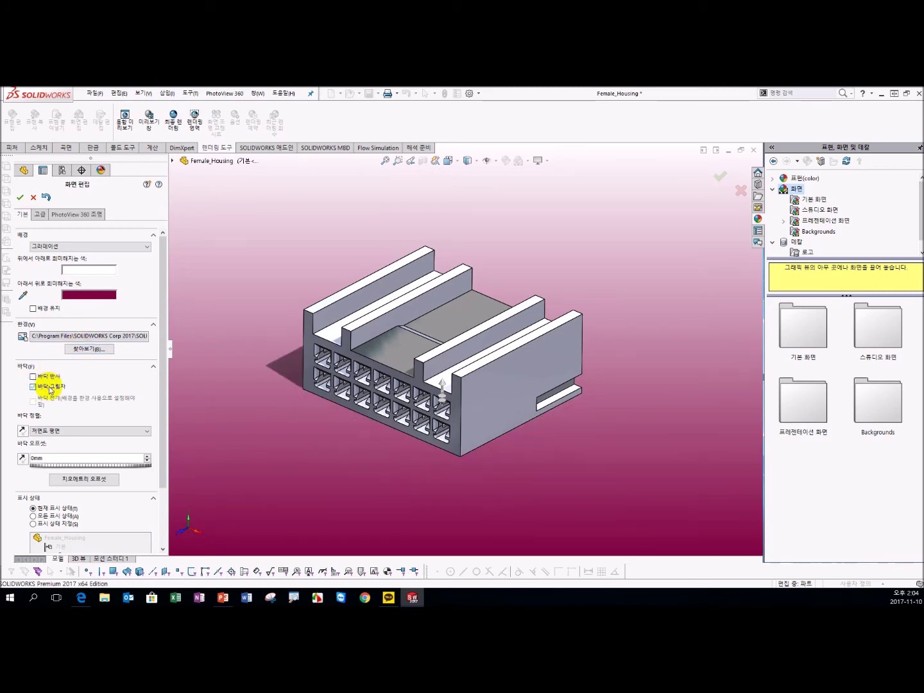
{"action": "left_click", "coordinate": [49, 379]}
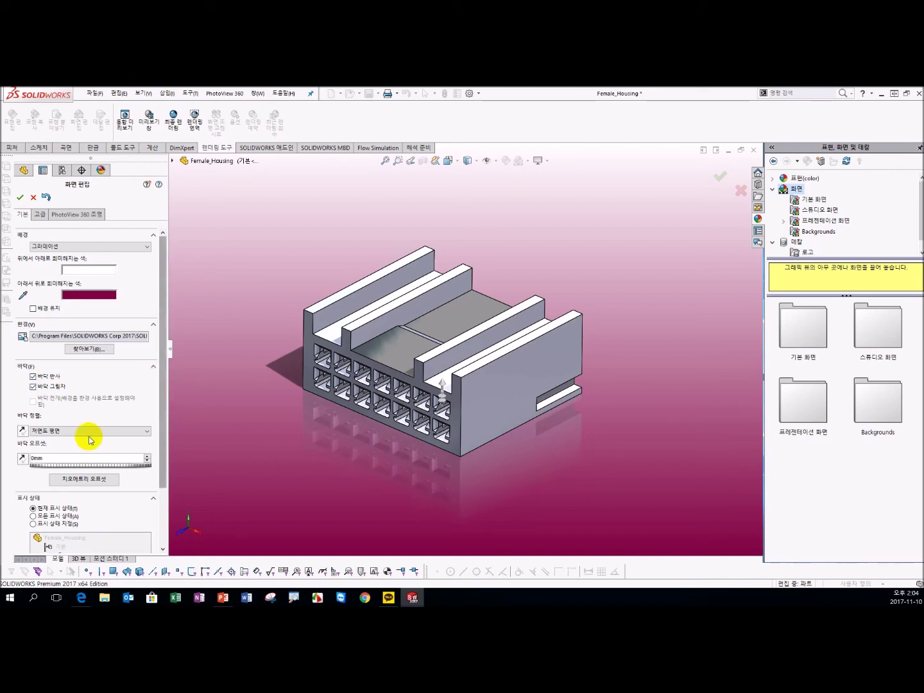
{"action": "mouse_move", "coordinate": [442, 393]}
{"action": "left_mouse_down"}
{"action": "mouse_move", "coordinate": [441, 381]}
{"action": "mouse_move", "coordinate": [435, 407]}
{"action": "left_mouse_up"}
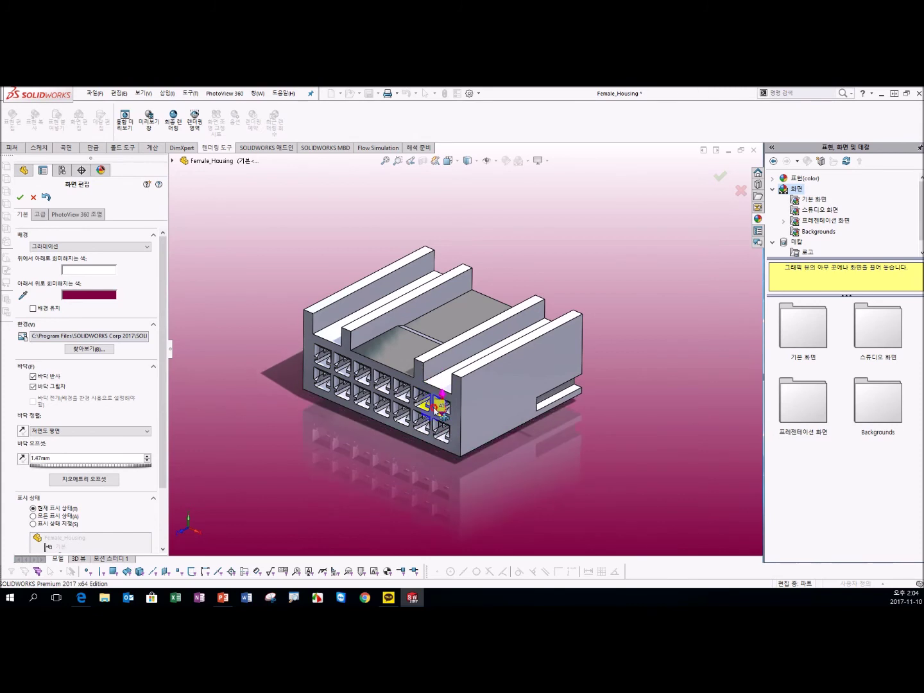
{"action": "left_click", "coordinate": [41, 218]}
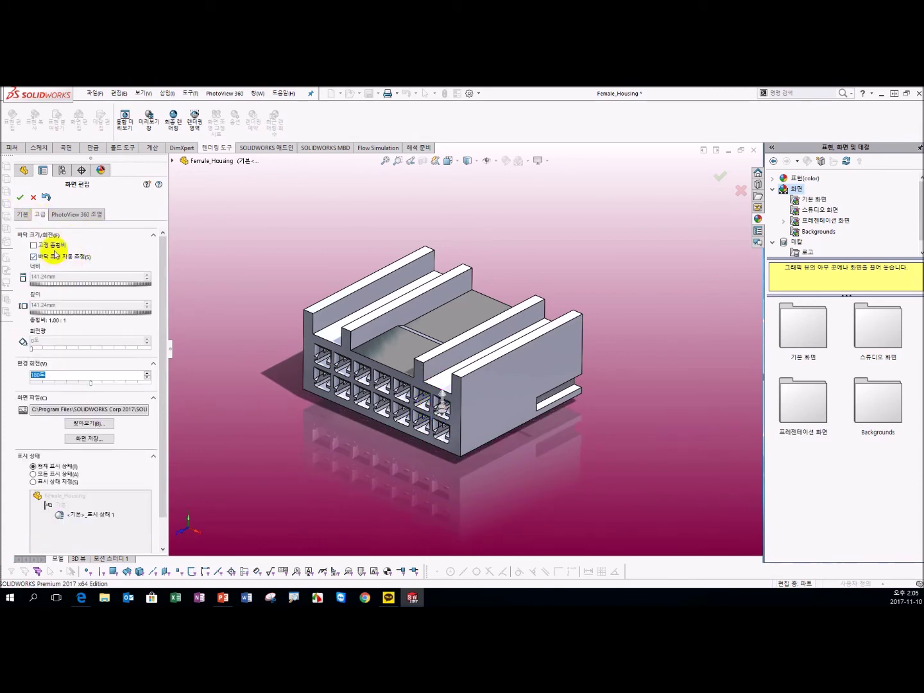
Uncheck fixed floor aspect ratio and auto-size floor, rotate the floor, and accept the scene
{"action": "left_click", "coordinate": [55, 247]}
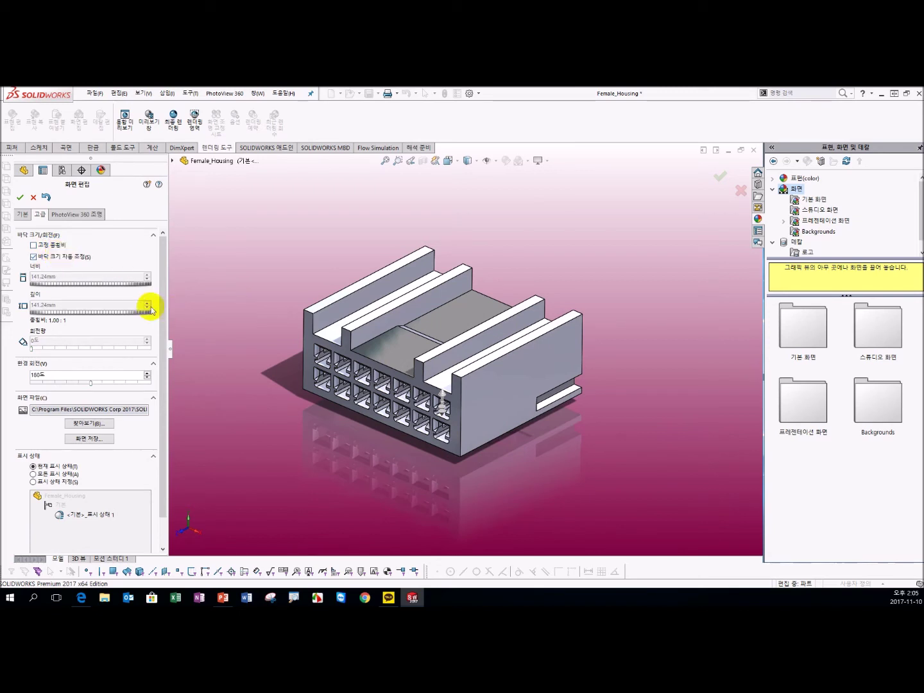
{"action": "left_click", "coordinate": [68, 259]}
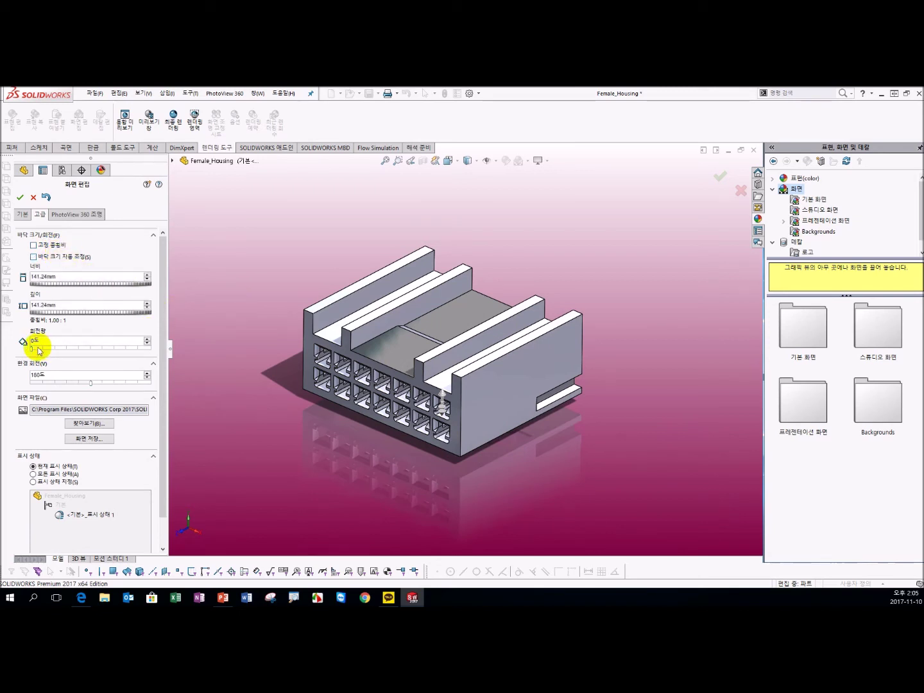
{"action": "left_click_drag", "start_coordinate": [35, 348], "coordinate": [91, 351]}
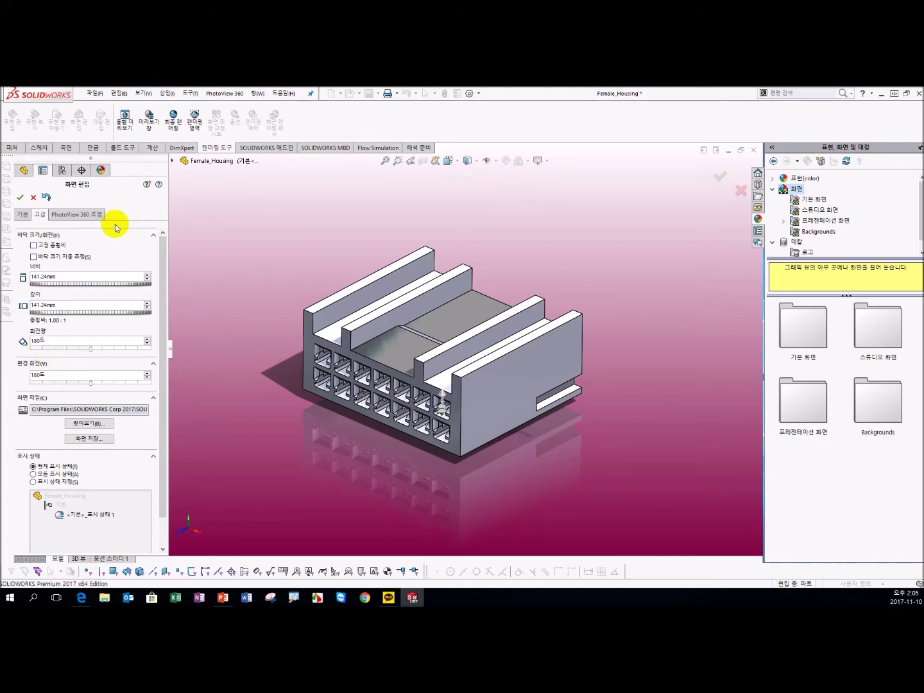
{"action": "left_click", "coordinate": [33, 197]}
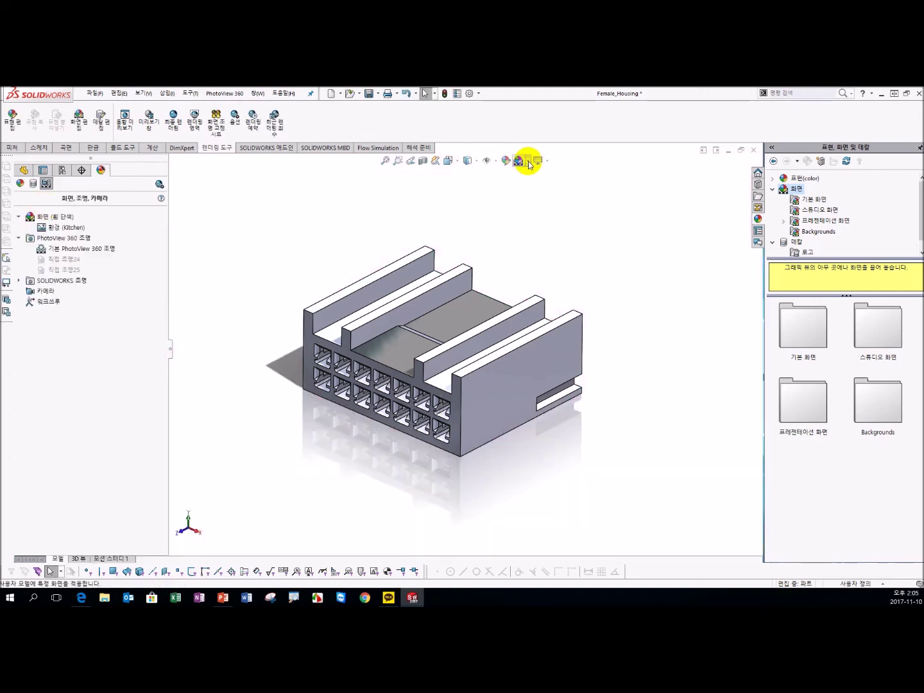
{"action": "left_click", "coordinate": [529, 160]}
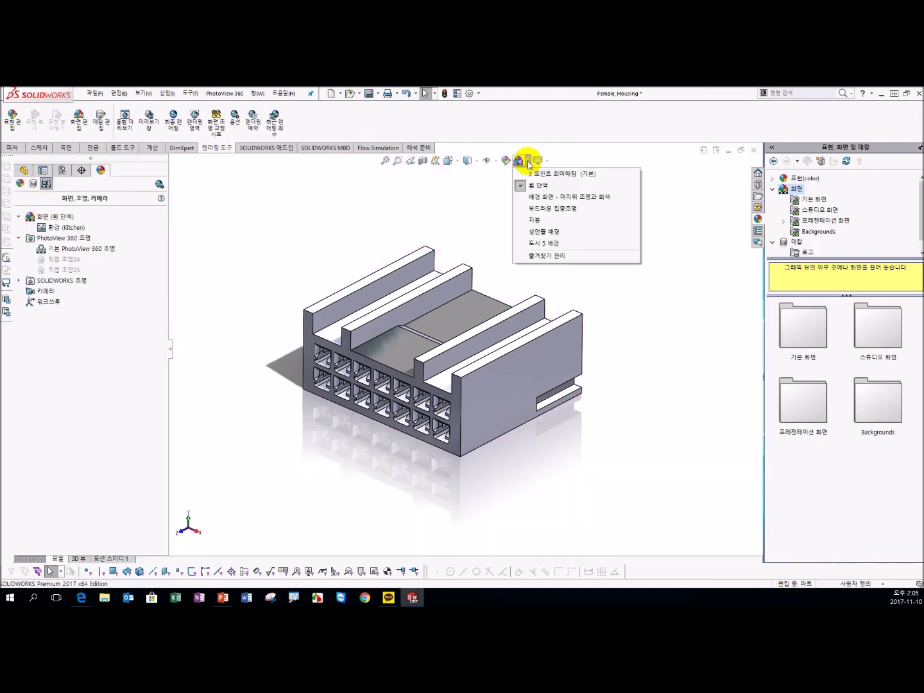
Apply the outdoor courtyard preset scene to the connector
{"action": "left_click", "coordinate": [539, 232]}
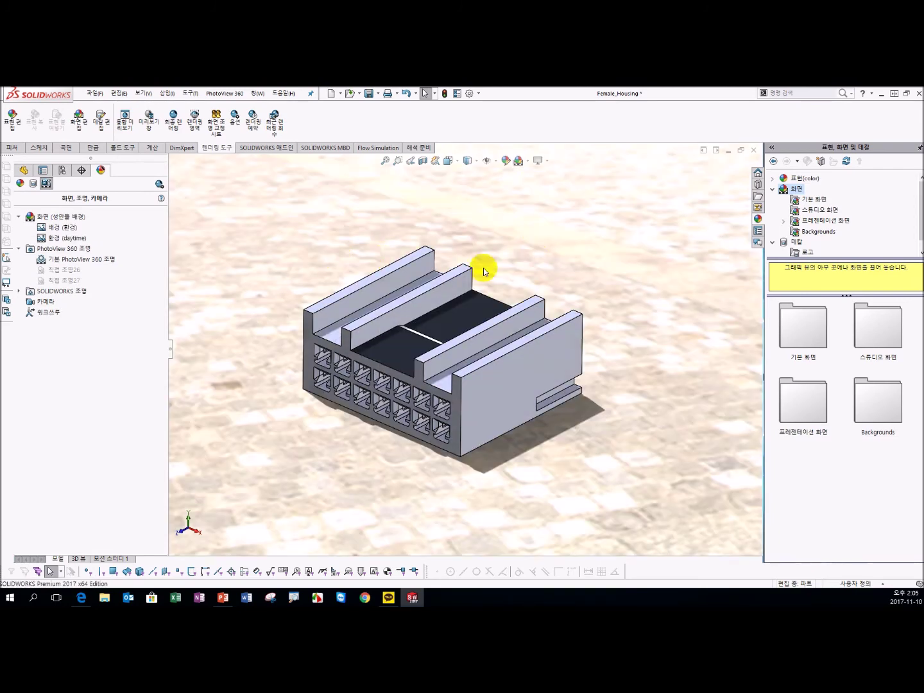
{"action": "scroll", "coordinate": [478, 274], "scroll_direction": "up", "scroll_amount": 2}
{"action": "scroll", "coordinate": [475, 302], "scroll_direction": "up", "scroll_amount": 2}
{"action": "scroll", "coordinate": [481, 343], "scroll_direction": "up", "scroll_amount": 2}
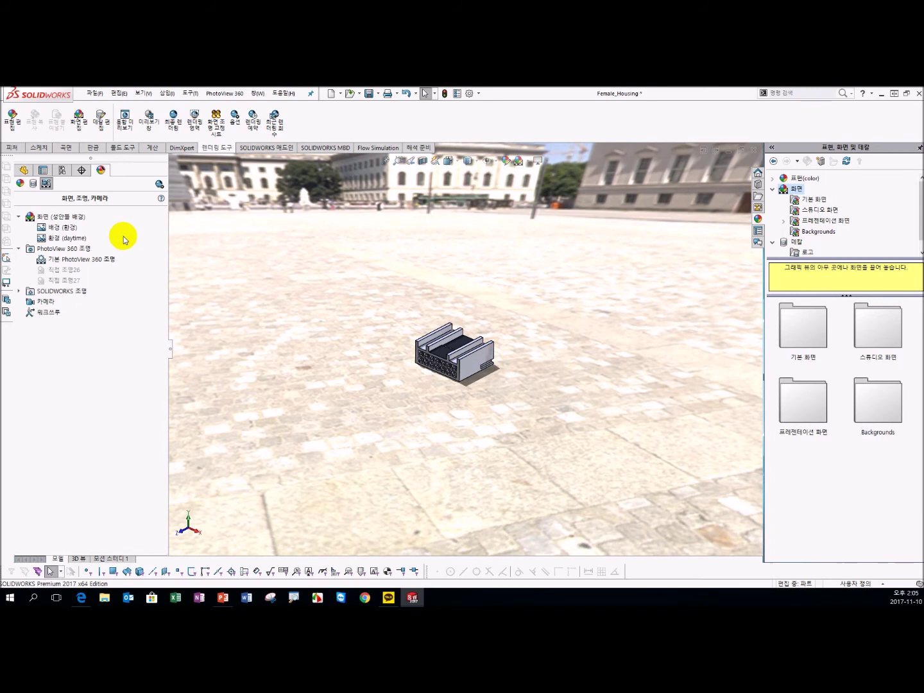
Give the courtyard floor a custom size of 91.24mm × 21.24mm, rotated 75.6°, and accept
{"action": "right_click", "coordinate": [72, 240]}
{"action": "left_click", "coordinate": [103, 243]}
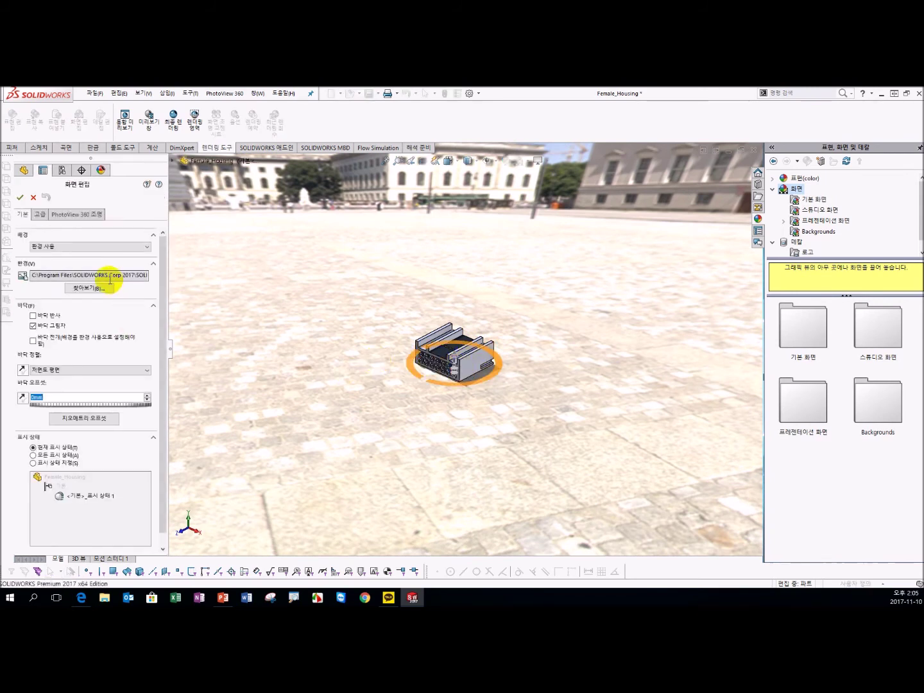
{"action": "left_click", "coordinate": [40, 213]}
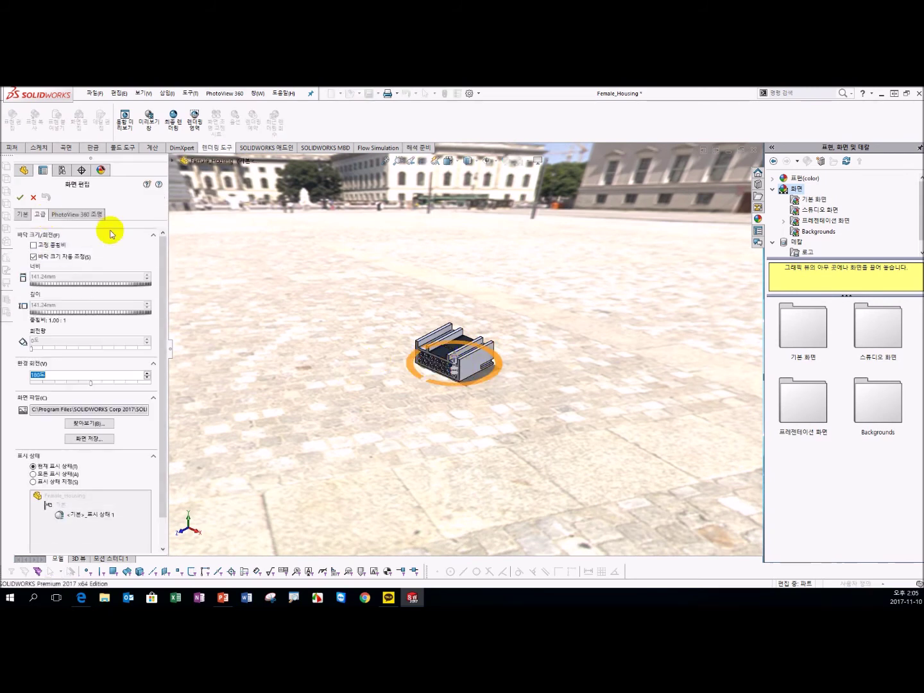
{"action": "left_click", "coordinate": [65, 351]}
{"action": "left_click", "coordinate": [33, 257]}
{"action": "mouse_move", "coordinate": [44, 352]}
{"action": "left_mouse_down"}
{"action": "mouse_move", "coordinate": [64, 352]}
{"action": "mouse_move", "coordinate": [55, 348]}
{"action": "left_mouse_up"}
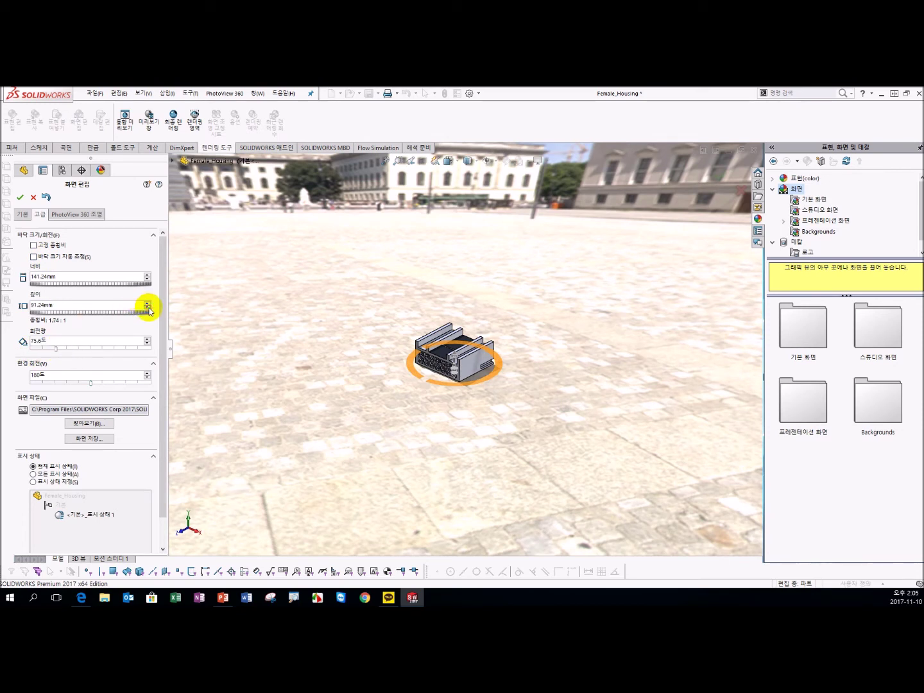
{"action": "left_click", "coordinate": [147, 308]}
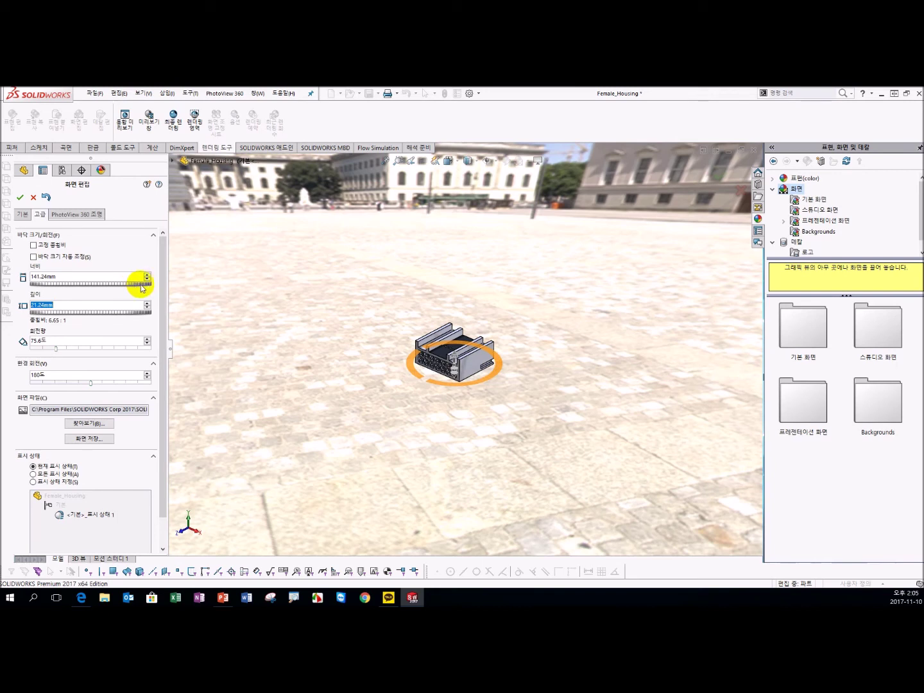
{"action": "left_click", "coordinate": [20, 197]}
{"action": "left_click", "coordinate": [149, 121]}
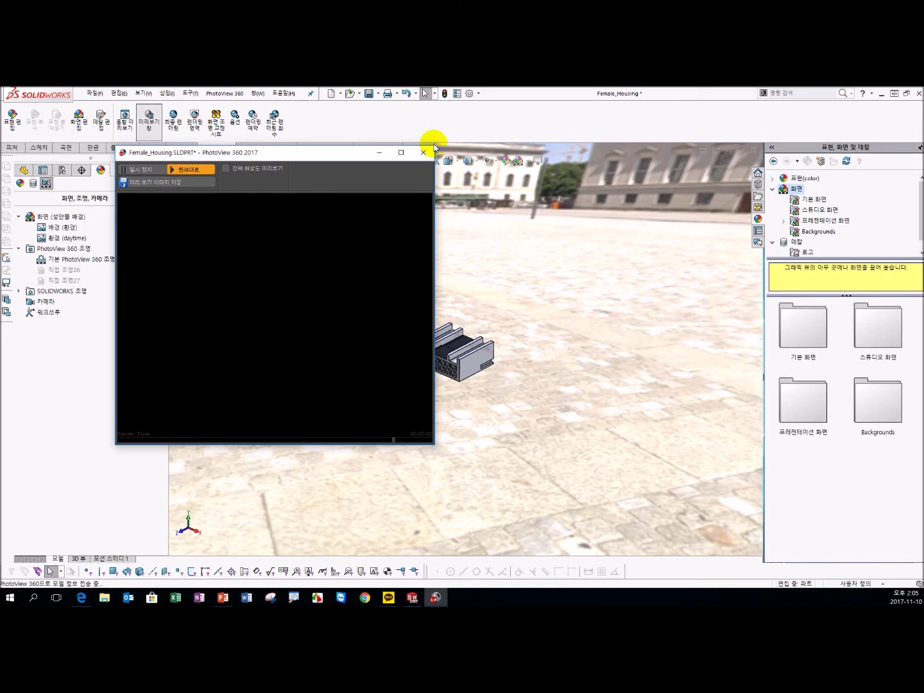
Centre and enlarge the PhotoView 360 preview window showing the courtyard render
{"action": "mouse_move", "coordinate": [355, 155]}
{"action": "left_mouse_down"}
{"action": "mouse_move", "coordinate": [701, 163]}
{"action": "mouse_move", "coordinate": [560, 178]}
{"action": "left_mouse_up"}
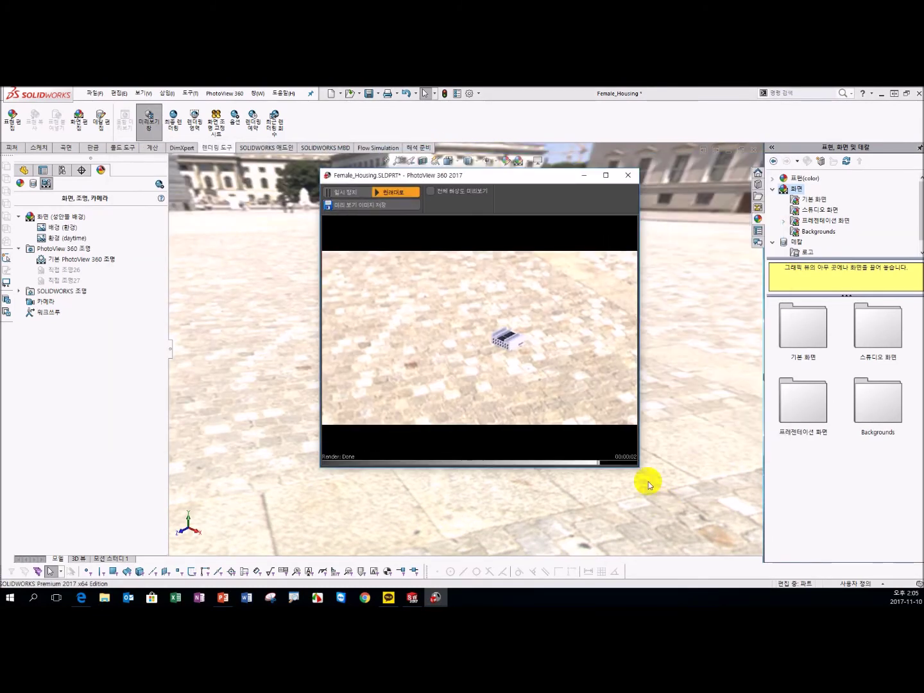
{"action": "left_click_drag", "start_coordinate": [637, 468], "coordinate": [748, 520]}
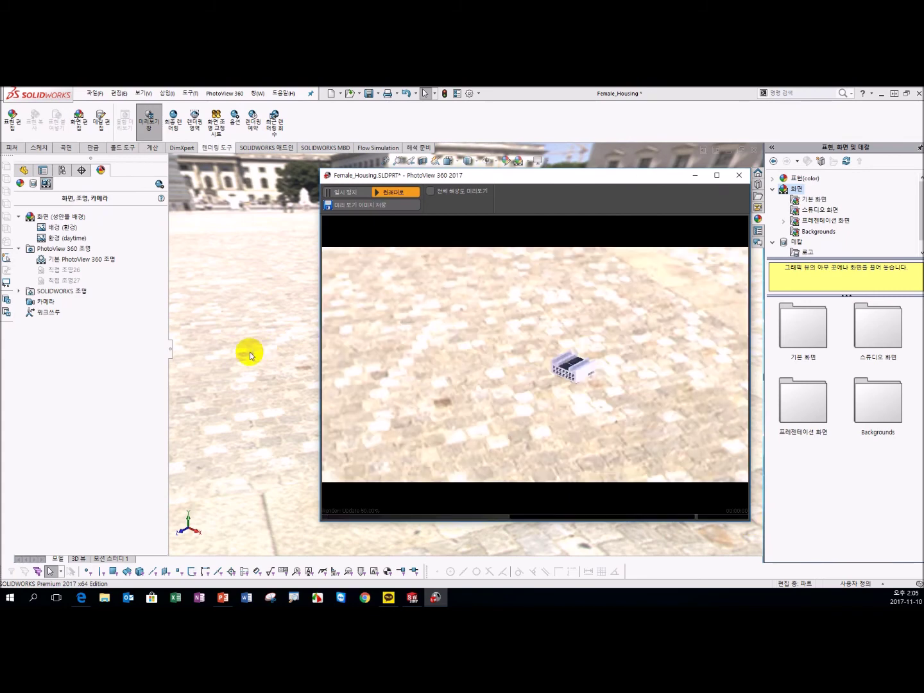
{"action": "right_click", "coordinate": [64, 238]}
{"action": "left_click", "coordinate": [96, 244]}
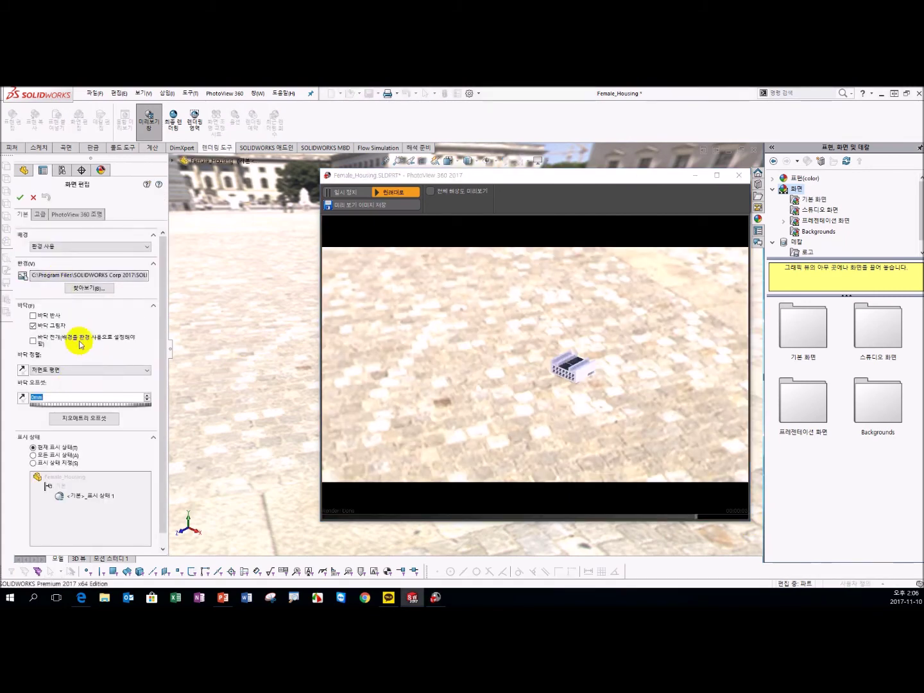
Reduce the floor depth to 11.24mm and rotate the floor to about 266.4°
{"action": "left_click", "coordinate": [47, 217]}
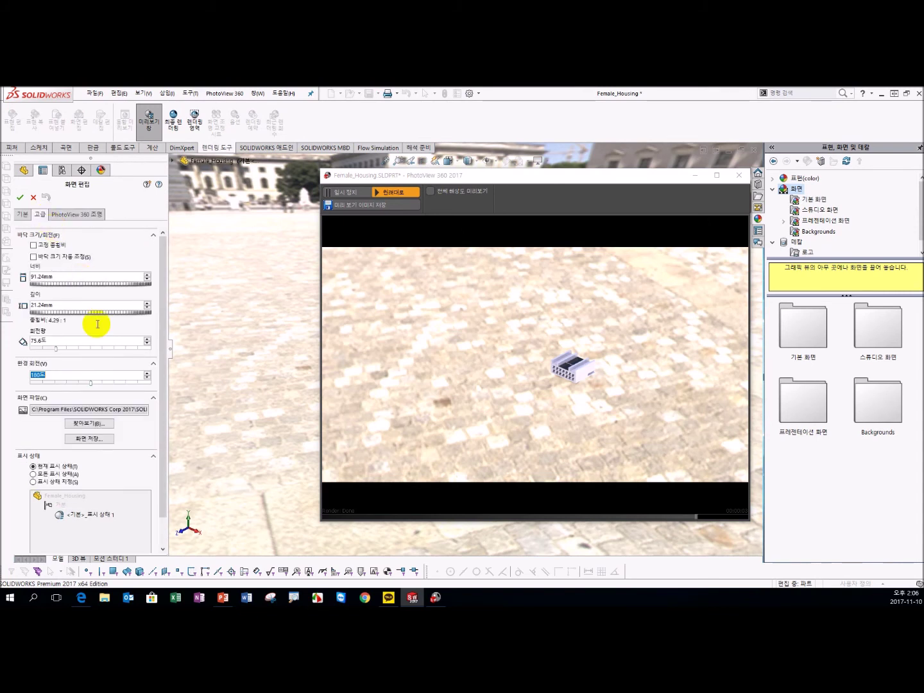
{"action": "left_click", "coordinate": [147, 308]}
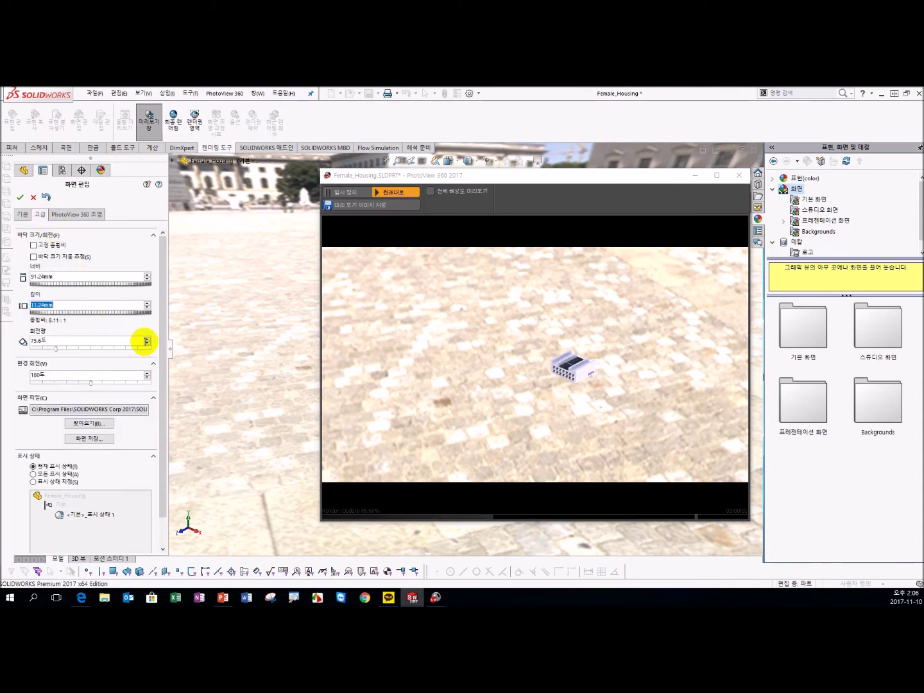
{"action": "left_click", "coordinate": [109, 348]}
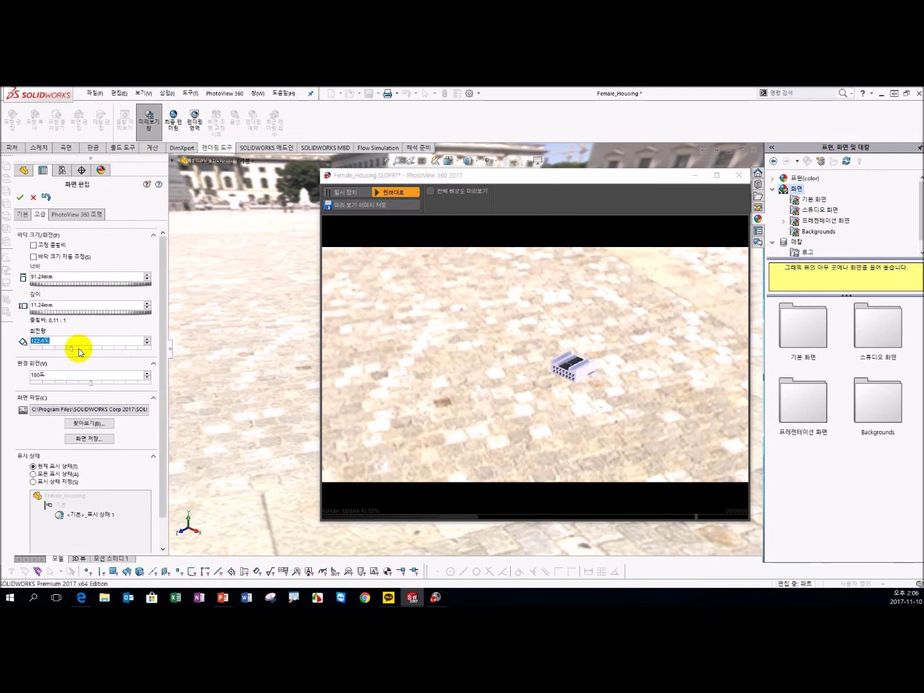
{"action": "left_click_drag", "start_coordinate": [72, 350], "coordinate": [120, 349]}
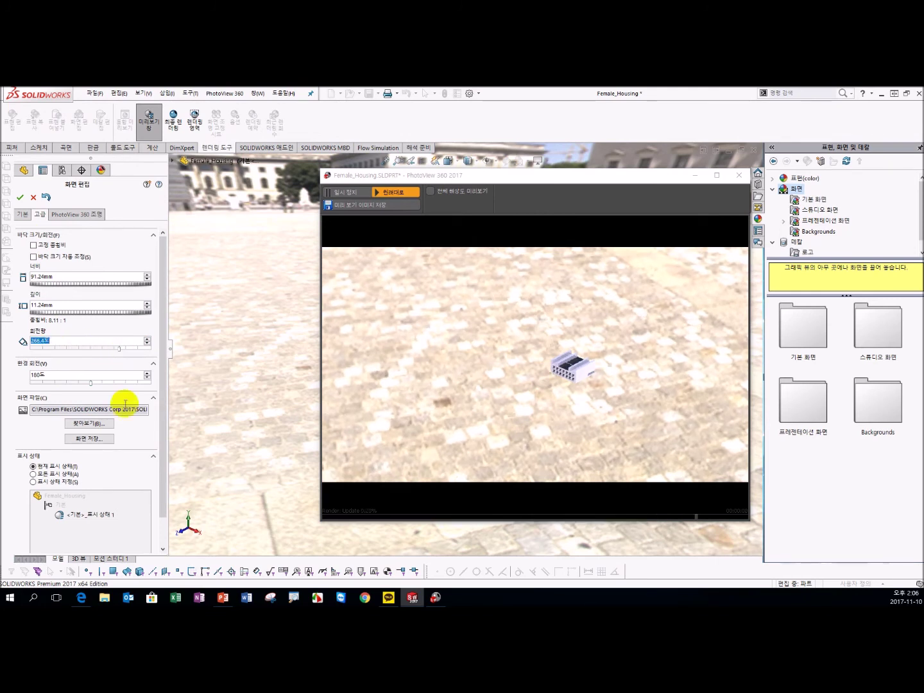
{"action": "left_click", "coordinate": [542, 370]}
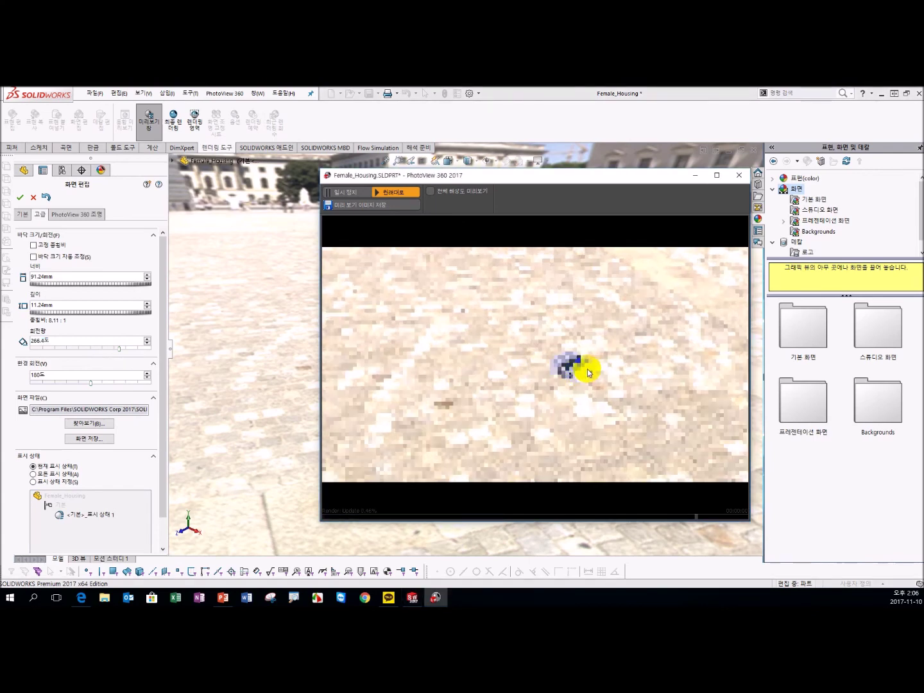
Re-enable auto-size floor and rotate the courtyard environment to 270°
{"action": "left_click", "coordinate": [34, 256]}
{"action": "left_click", "coordinate": [34, 258]}
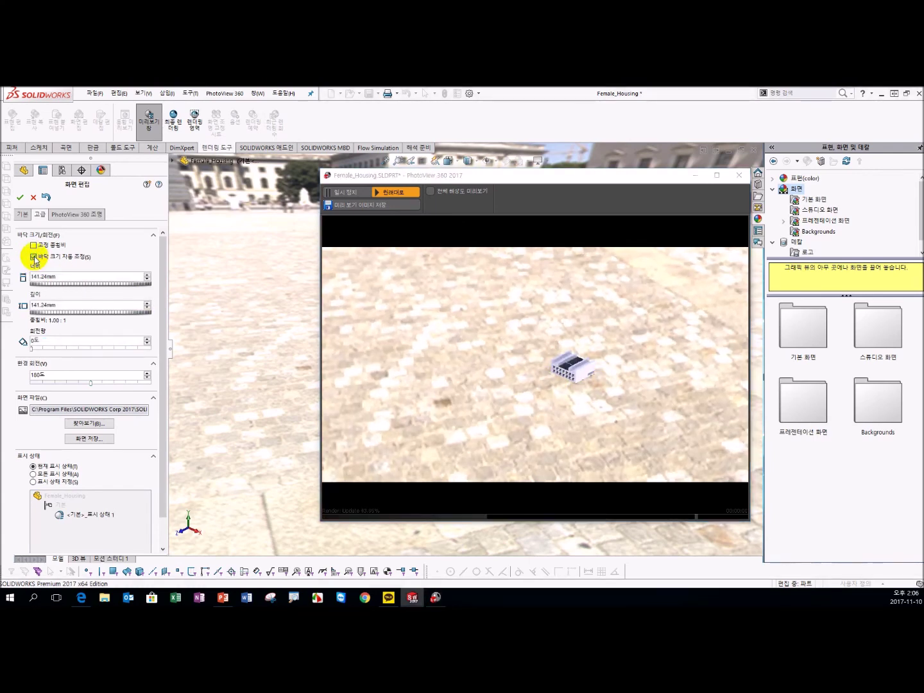
{"action": "left_click", "coordinate": [45, 258]}
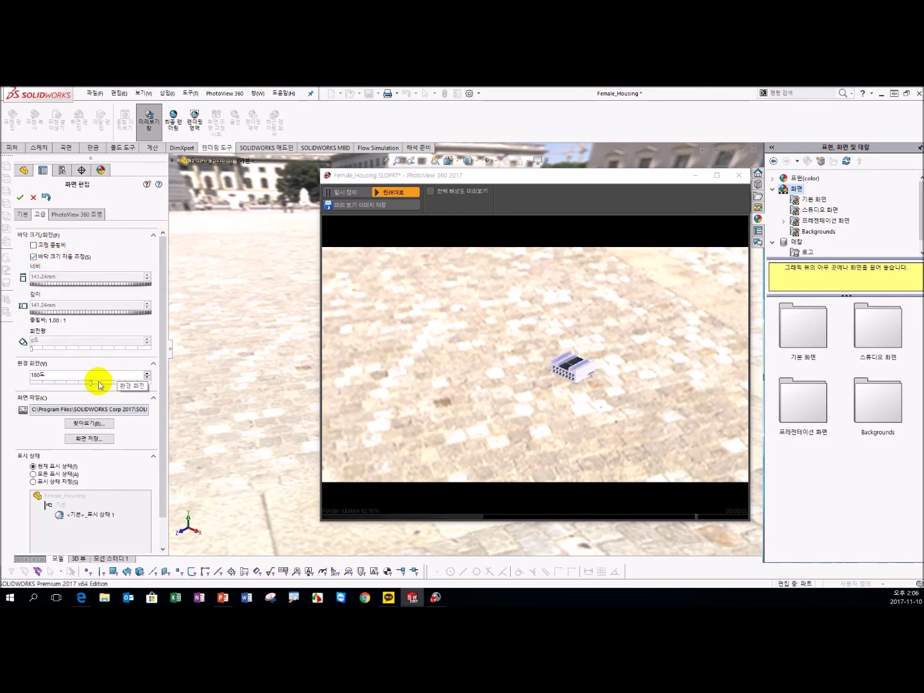
{"action": "mouse_move", "coordinate": [91, 384]}
{"action": "left_mouse_down"}
{"action": "mouse_move", "coordinate": [133, 377]}
{"action": "mouse_move", "coordinate": [103, 380]}
{"action": "left_mouse_up"}
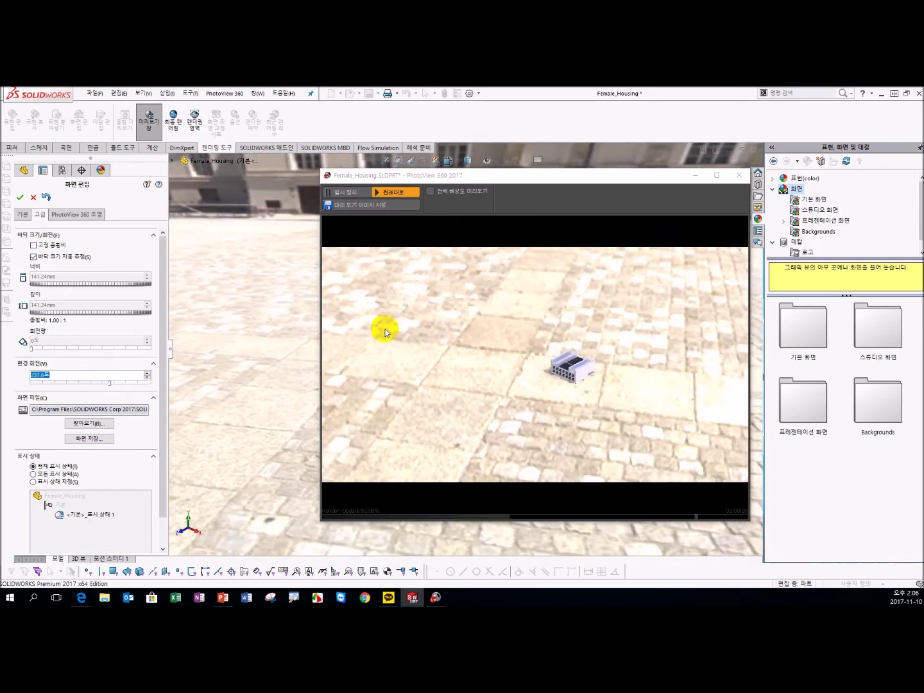
{"action": "mouse_move", "coordinate": [111, 385]}
{"action": "left_mouse_down"}
{"action": "mouse_move", "coordinate": [83, 383]}
{"action": "mouse_move", "coordinate": [124, 388]}
{"action": "left_mouse_up"}
{"action": "mouse_move", "coordinate": [598, 182]}
{"action": "left_mouse_down"}
{"action": "mouse_move", "coordinate": [656, 158]}
{"action": "mouse_move", "coordinate": [608, 156]}
{"action": "left_mouse_up"}
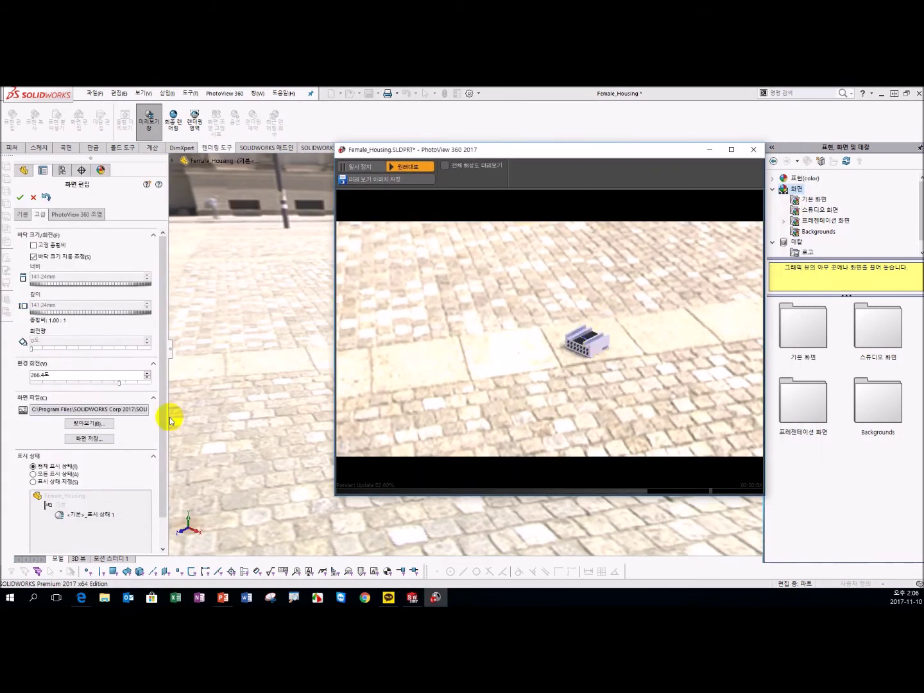
{"action": "mouse_move", "coordinate": [119, 383]}
{"action": "left_mouse_down"}
{"action": "mouse_move", "coordinate": [45, 387]}
{"action": "mouse_move", "coordinate": [117, 388]}
{"action": "left_mouse_up"}
{"action": "scroll", "coordinate": [154, 424], "scroll_direction": "down", "scroll_amount": 1}
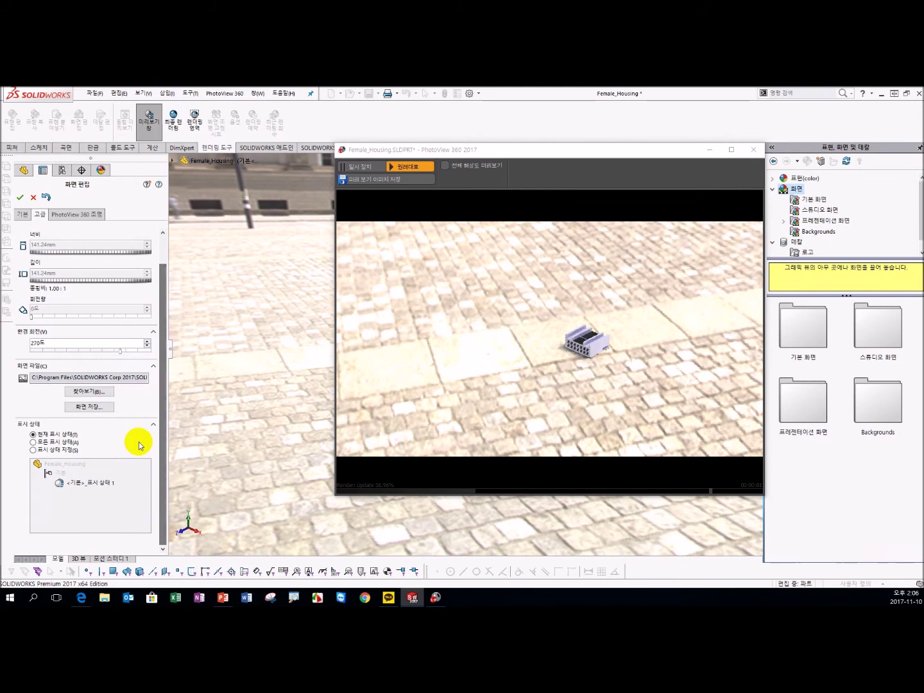
Set PhotoView 360 environment rotation to 165.6° and rendering brightness to 1.10 W/srm^2
{"action": "left_click", "coordinate": [72, 217]}
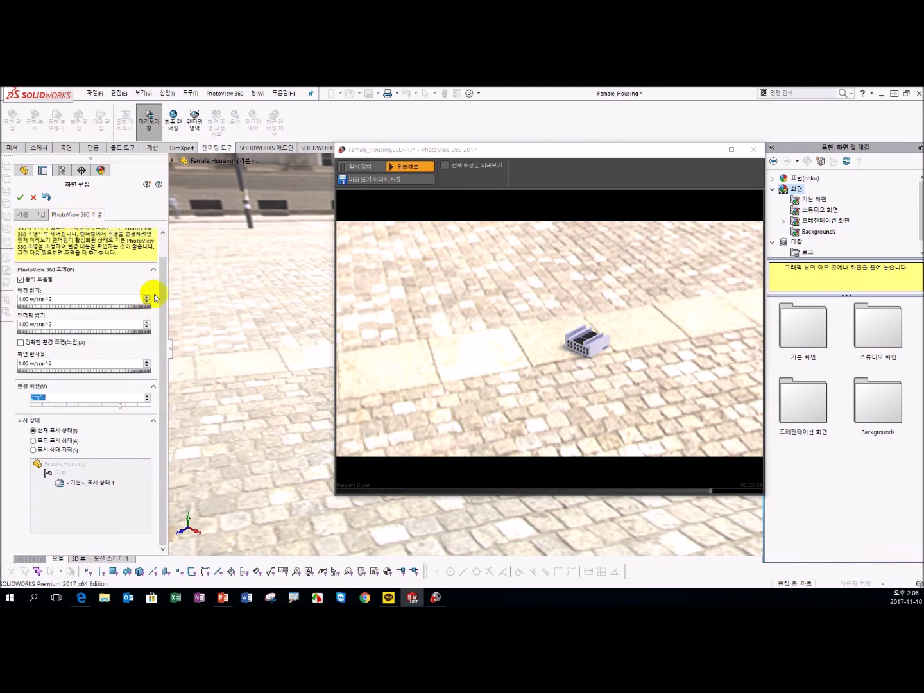
{"action": "left_click_drag", "start_coordinate": [119, 407], "coordinate": [86, 406]}
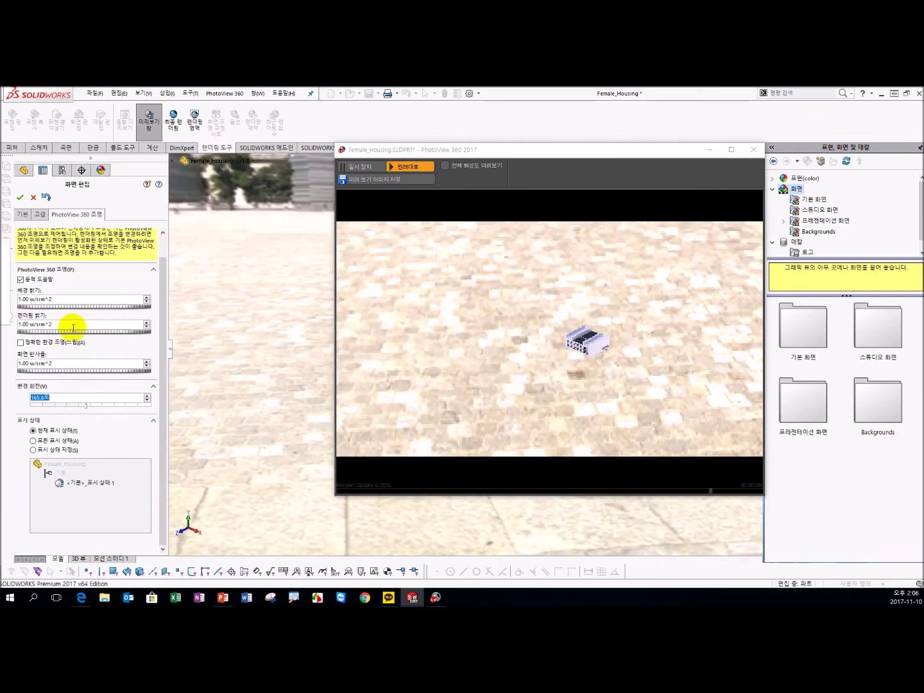
{"action": "left_click", "coordinate": [147, 322]}
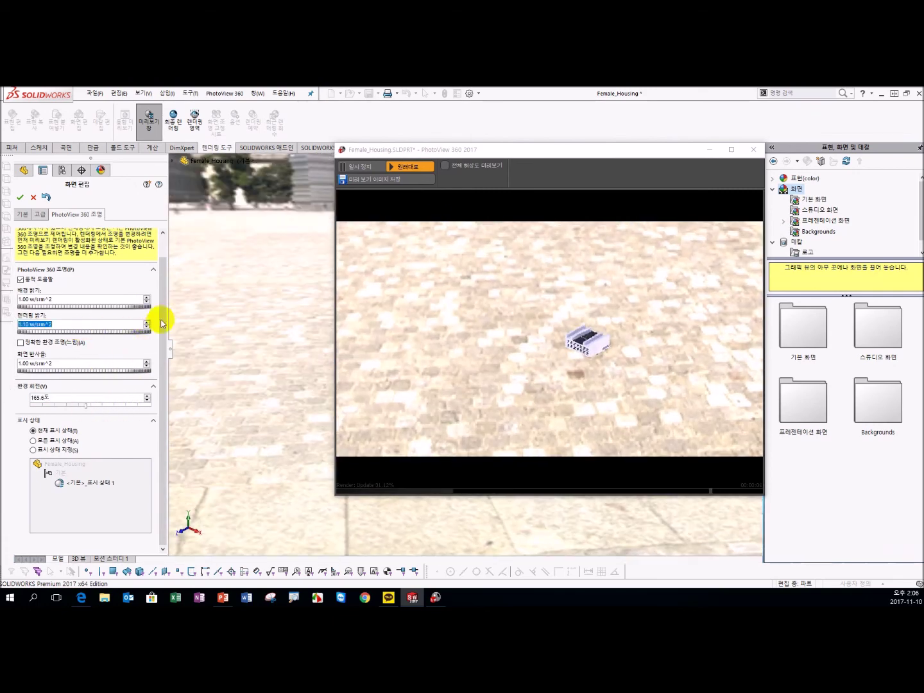
{"action": "left_click", "coordinate": [321, 369]}
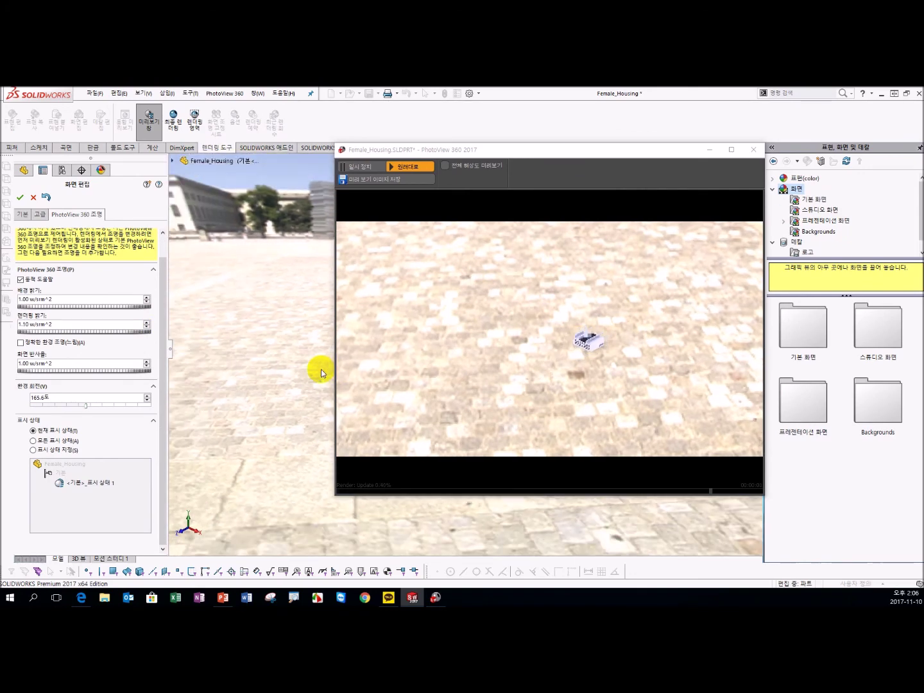
Tile the PhotoView 360 preview on the right and SOLIDWORKS on the left half
{"action": "left_click_drag", "start_coordinate": [635, 147], "coordinate": [923, 154]}
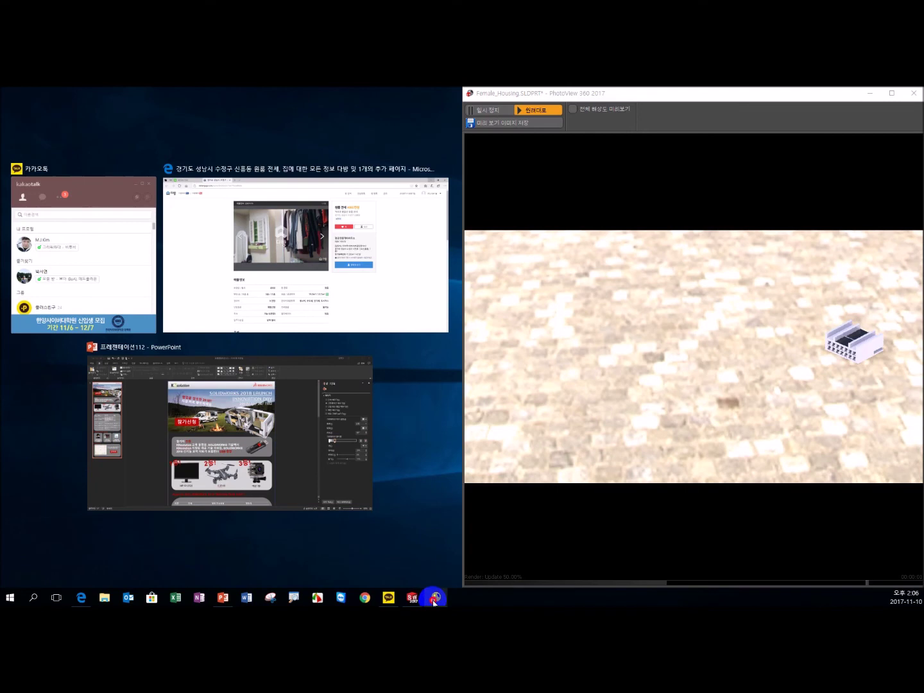
{"action": "left_click", "coordinate": [418, 600]}
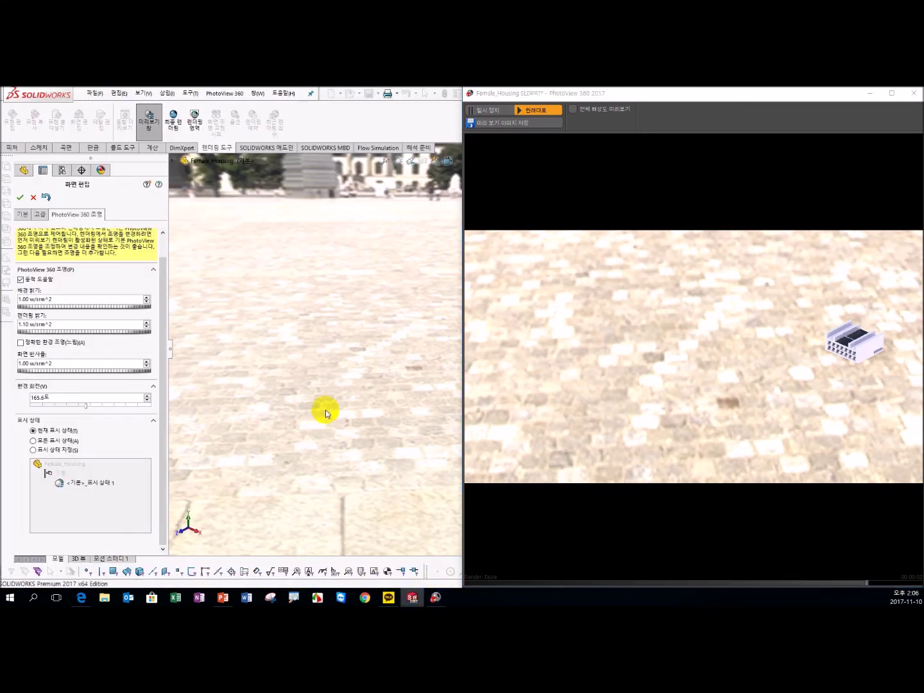
{"action": "scroll", "coordinate": [326, 410], "scroll_direction": "down", "scroll_amount": 2}
Set background brightness to 1 and rendering brightness to 0.5
{"action": "left_click_drag", "start_coordinate": [714, 98], "coordinate": [471, 101]}
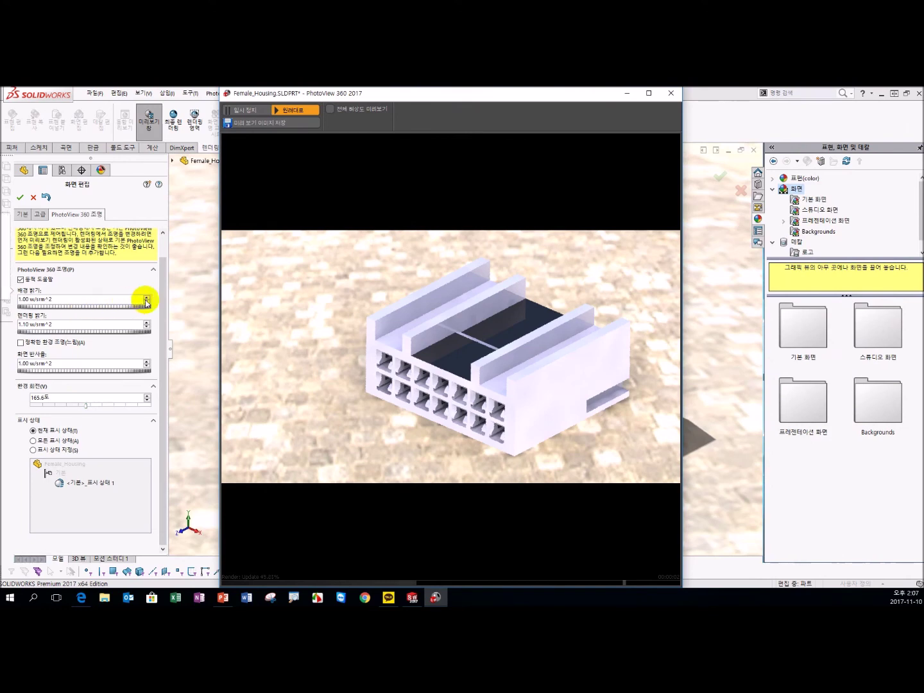
{"action": "left_click", "coordinate": [110, 303]}
{"action": "type", "text": "5"}
{"action": "key", "text": "Return"}
{"action": "left_click", "coordinate": [55, 299]}
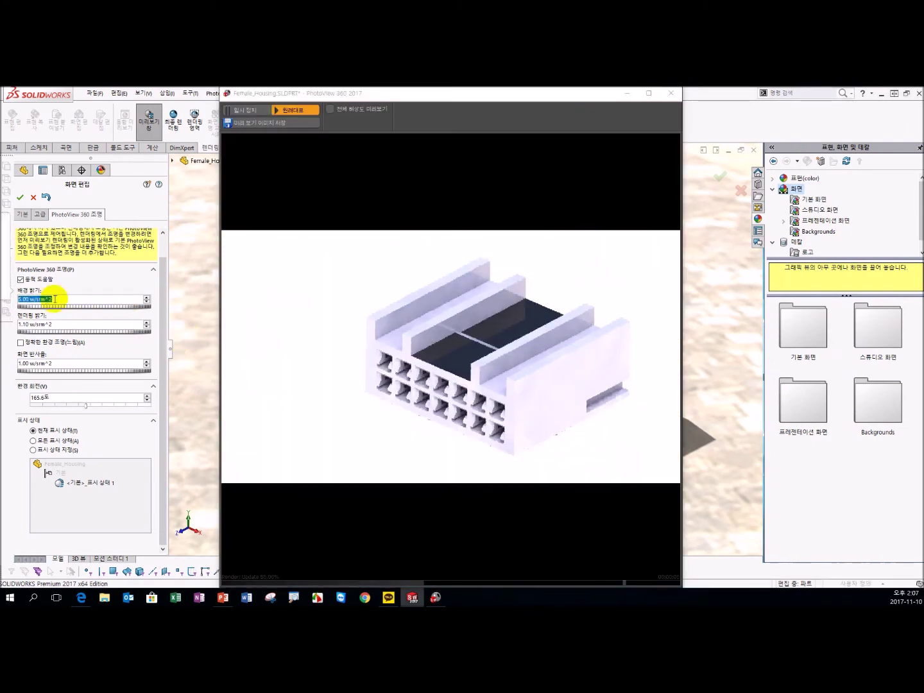
{"action": "key", "text": "Return"}
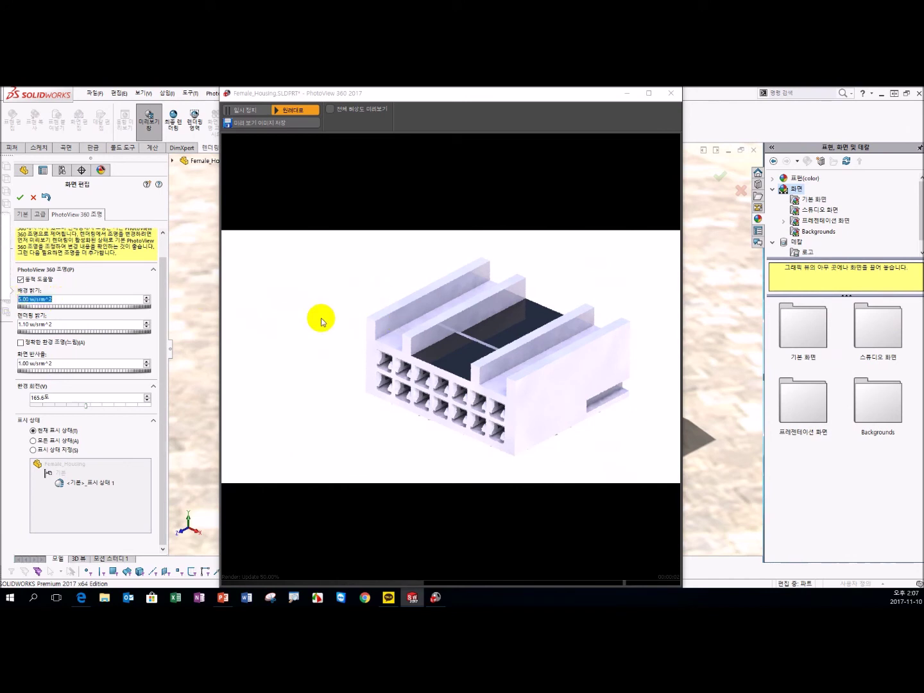
{"action": "type", "text": "1"}
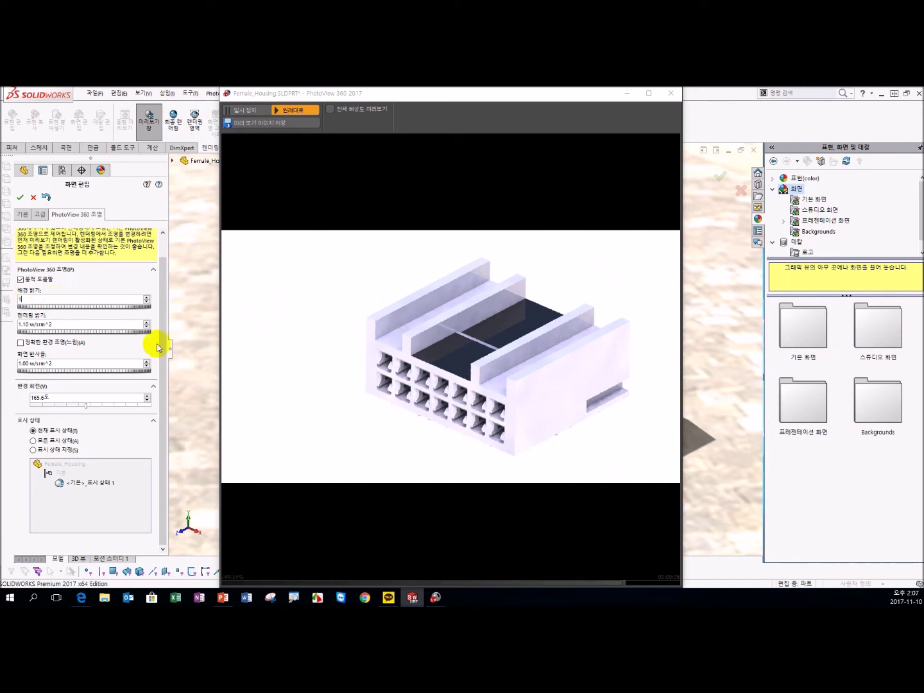
{"action": "left_click", "coordinate": [78, 324]}
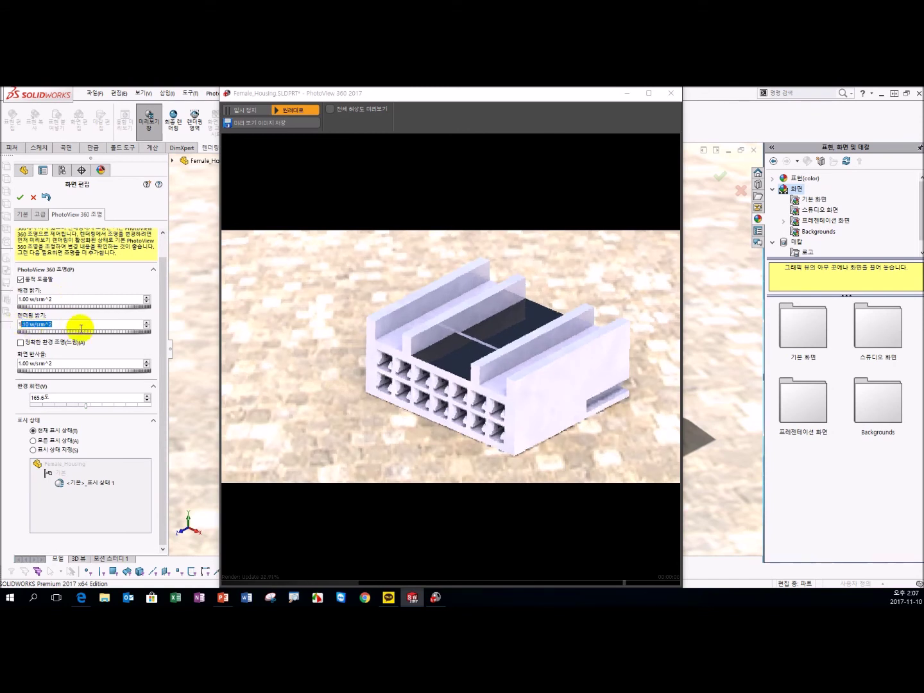
{"action": "type", "text": "5"}
{"action": "key", "text": "Return"}
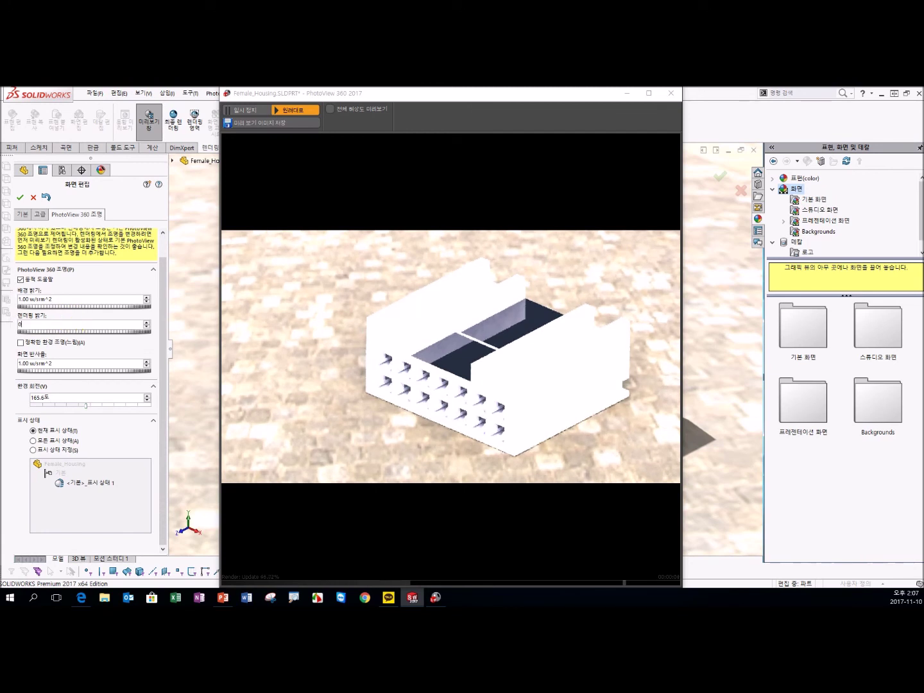
{"action": "type", "text": ".5"}
{"action": "key", "text": "Return"}
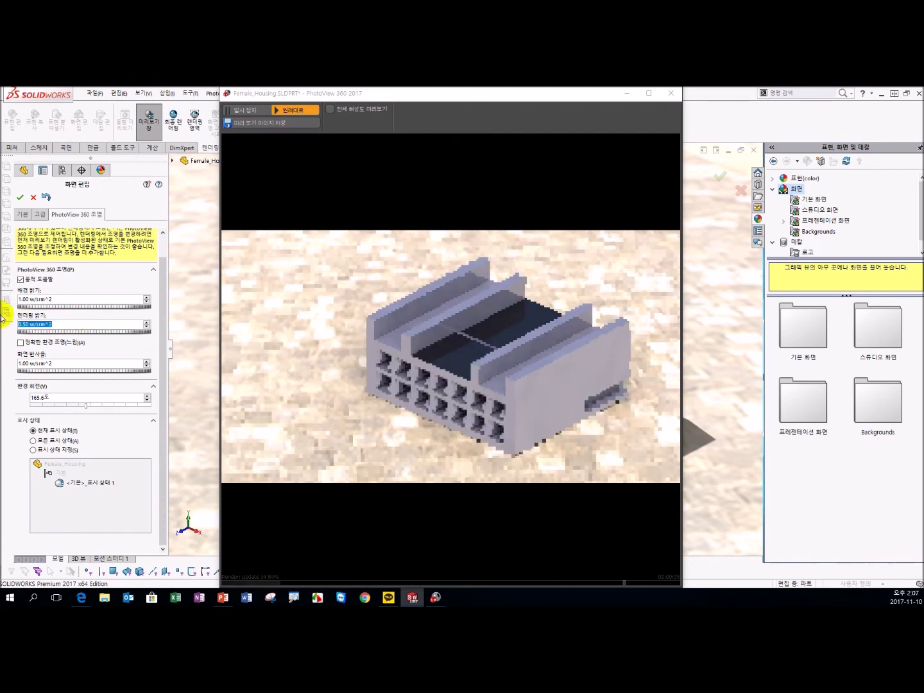
Set scene reflectance to 50, accept the scene, and close the render preview
{"action": "left_click", "coordinate": [68, 362]}
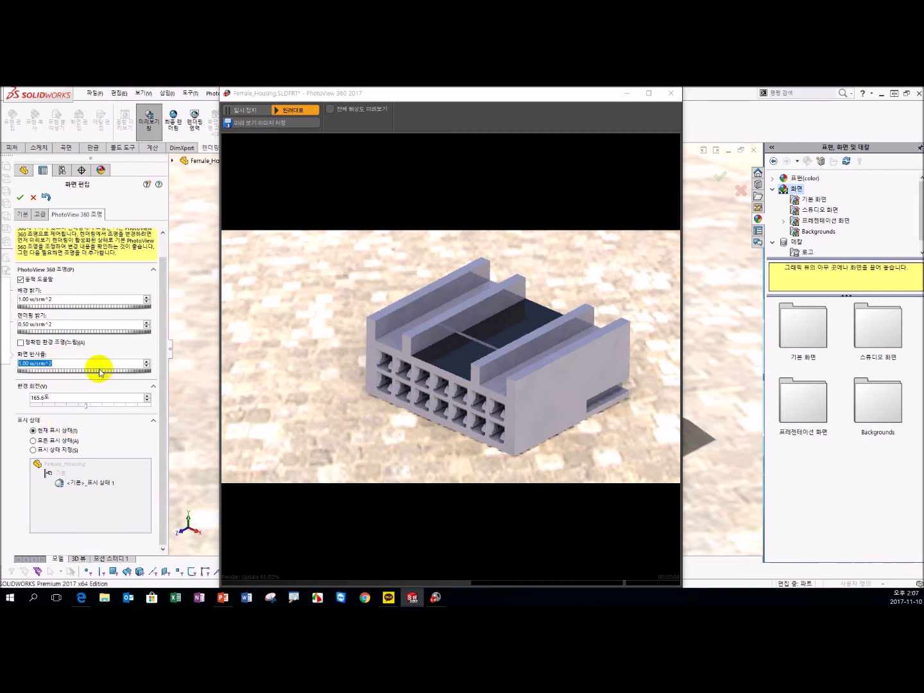
{"action": "type", "text": "0.3"}
{"action": "key", "text": "Return"}
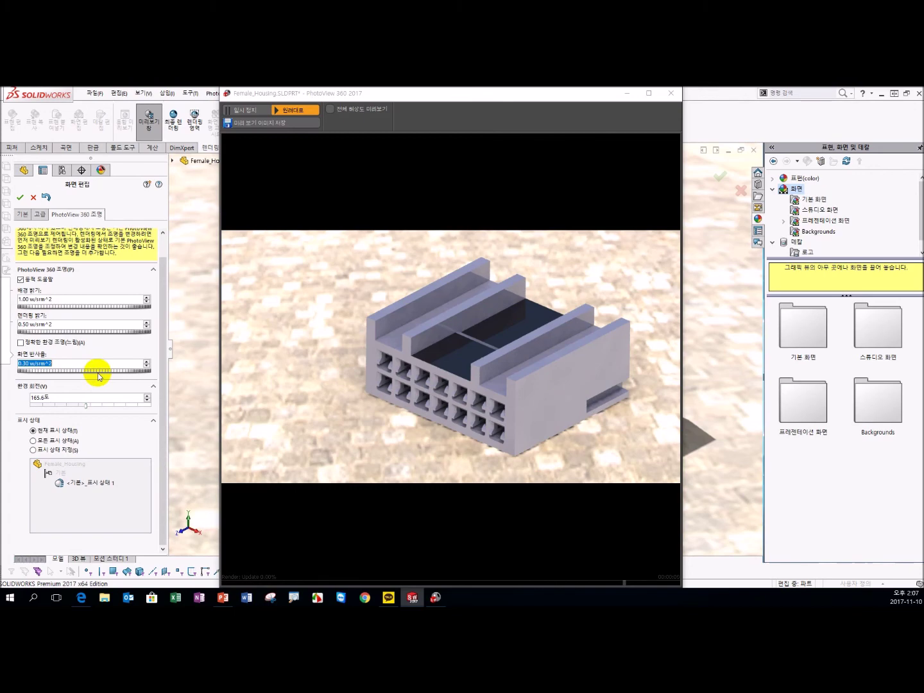
{"action": "type", "text": "1"}
{"action": "key", "text": "Return"}
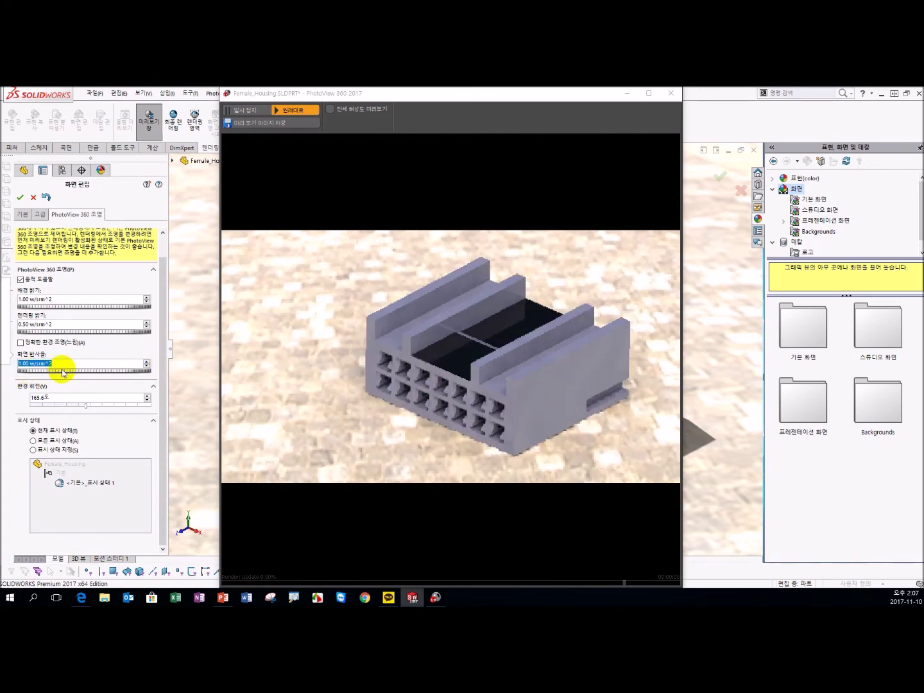
{"action": "left_click_drag", "start_coordinate": [62, 372], "coordinate": [64, 374]}
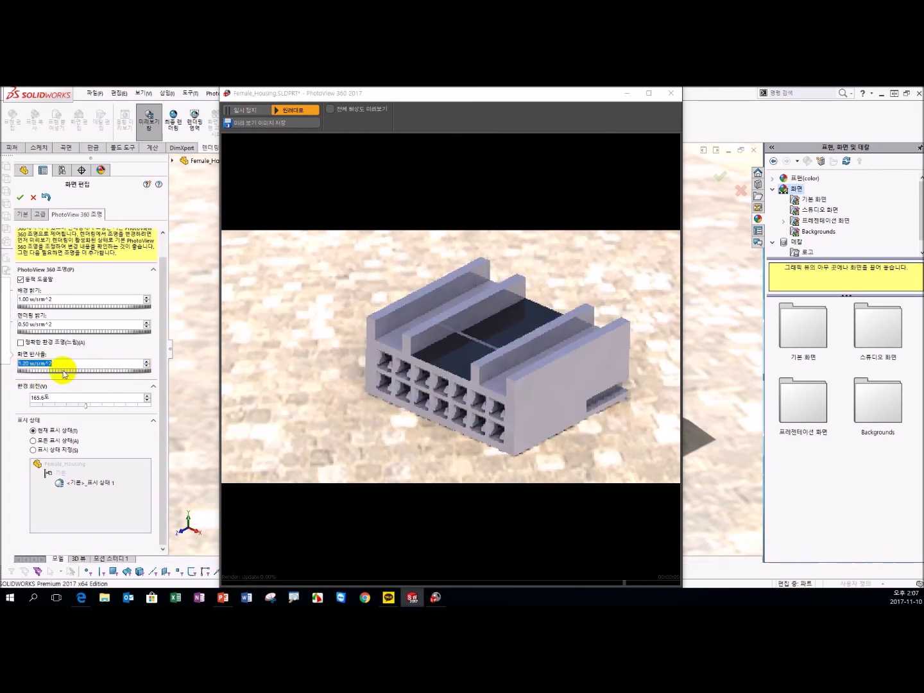
{"action": "mouse_move", "coordinate": [64, 375]}
{"action": "left_mouse_down"}
{"action": "mouse_move", "coordinate": [203, 377]}
{"action": "mouse_move", "coordinate": [23, 369]}
{"action": "left_mouse_up"}
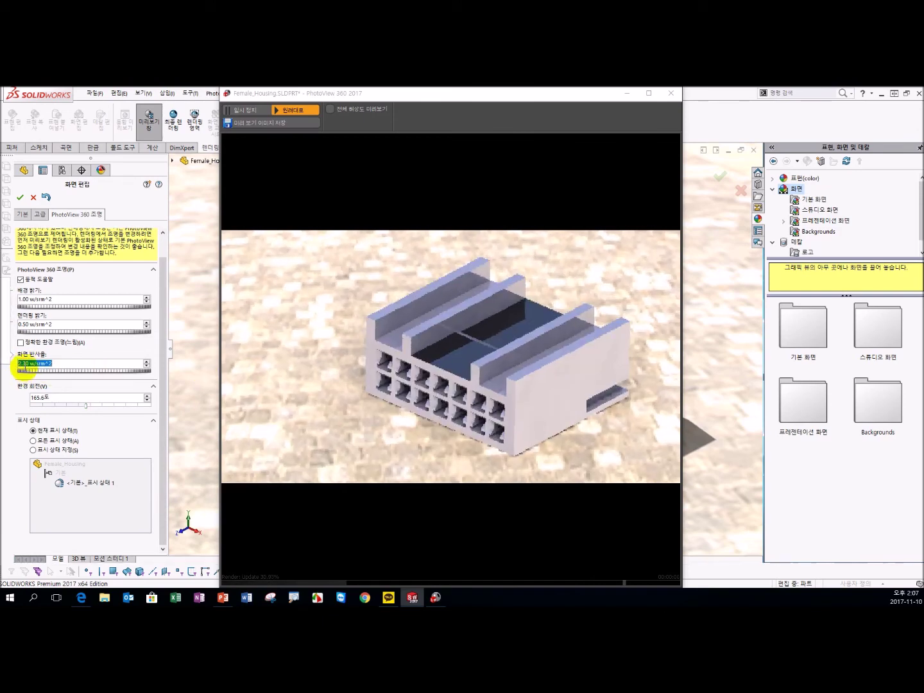
{"action": "type", "text": "100"}
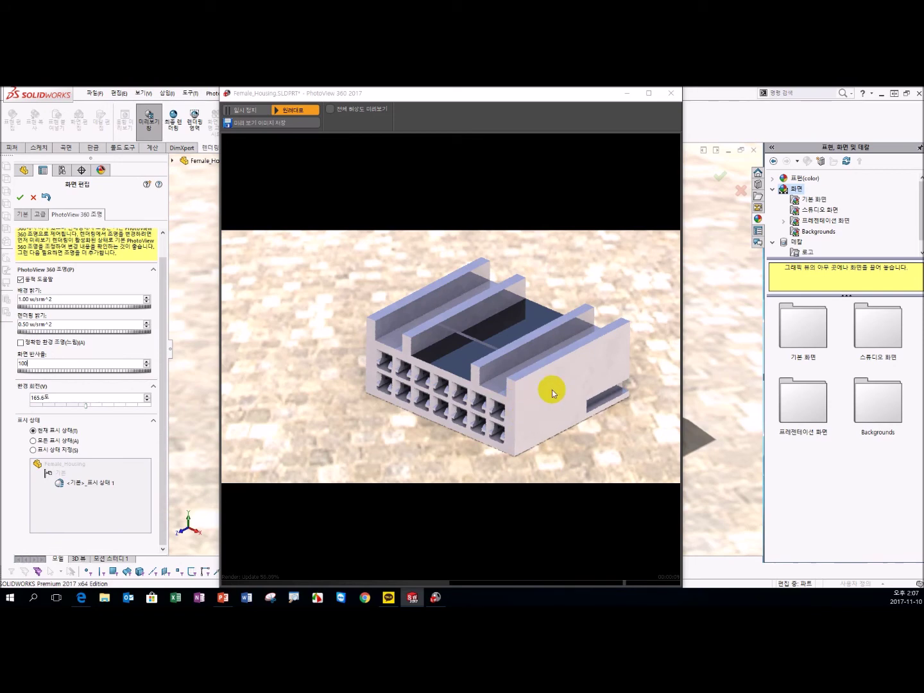
{"action": "key", "text": "Return"}
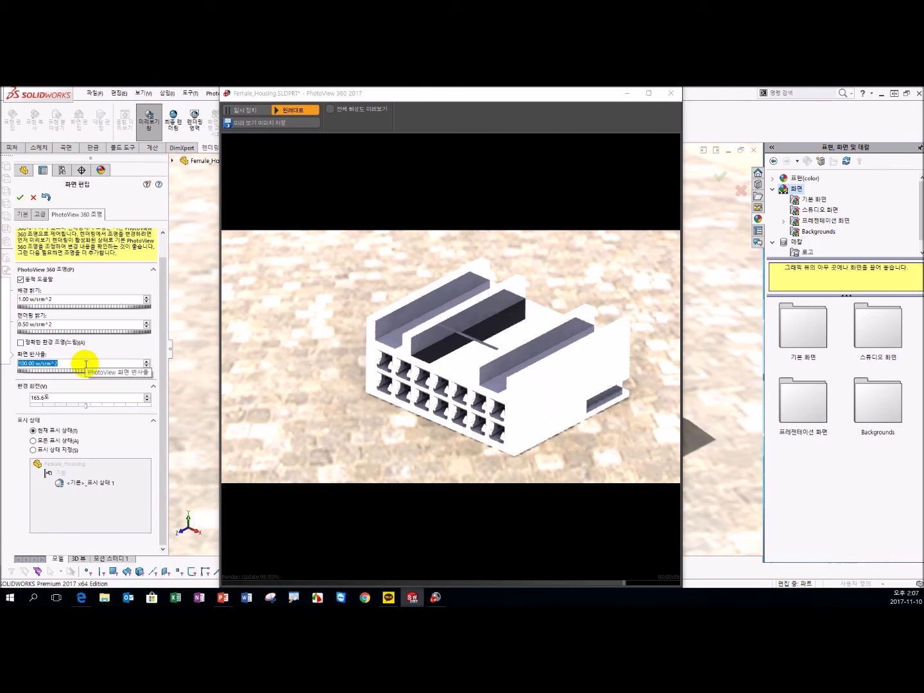
{"action": "type", "text": "50"}
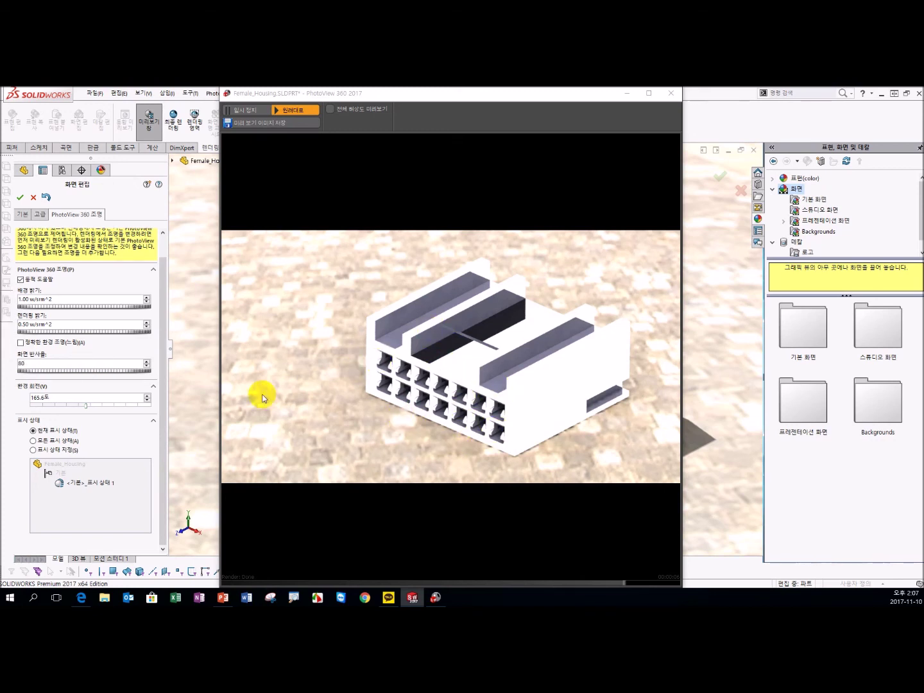
{"action": "left_click", "coordinate": [20, 197]}
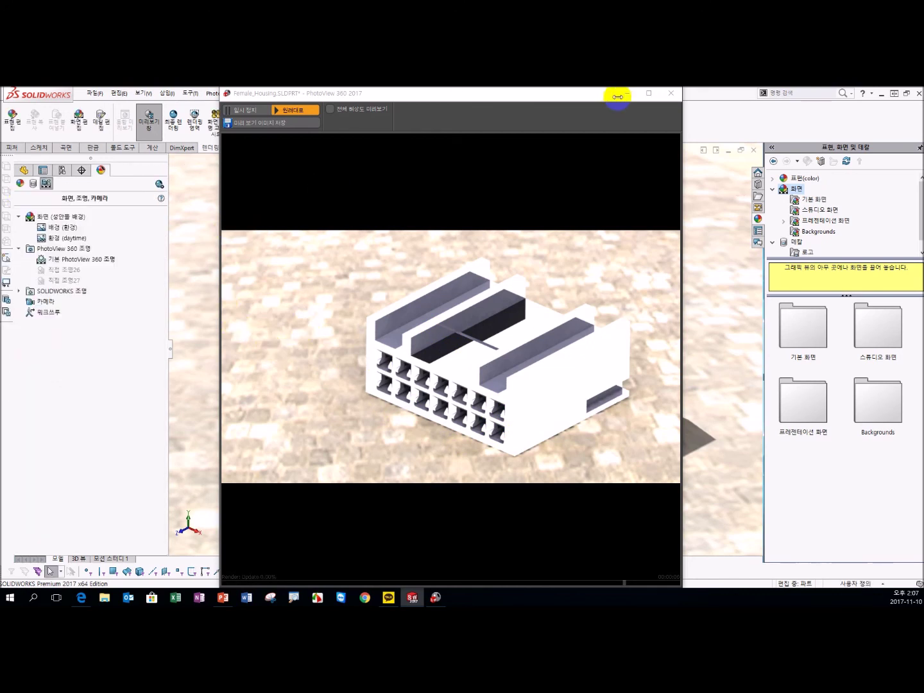
{"action": "left_click", "coordinate": [673, 93]}
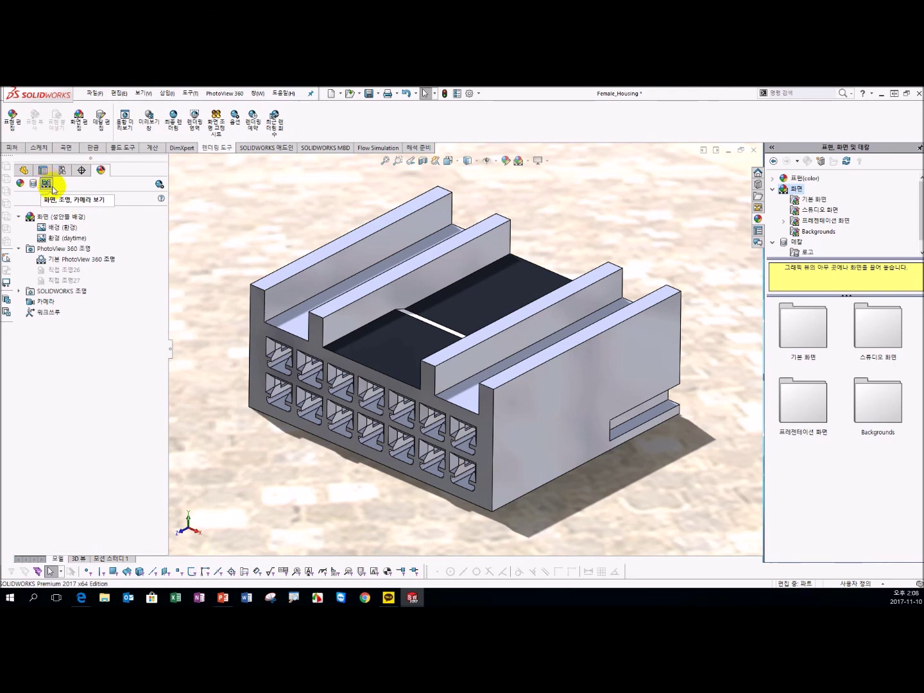
Select the PhotoView 360 lights in the tree and collapse the PhotoView 360 Lighting group
{"action": "left_click", "coordinate": [60, 263]}
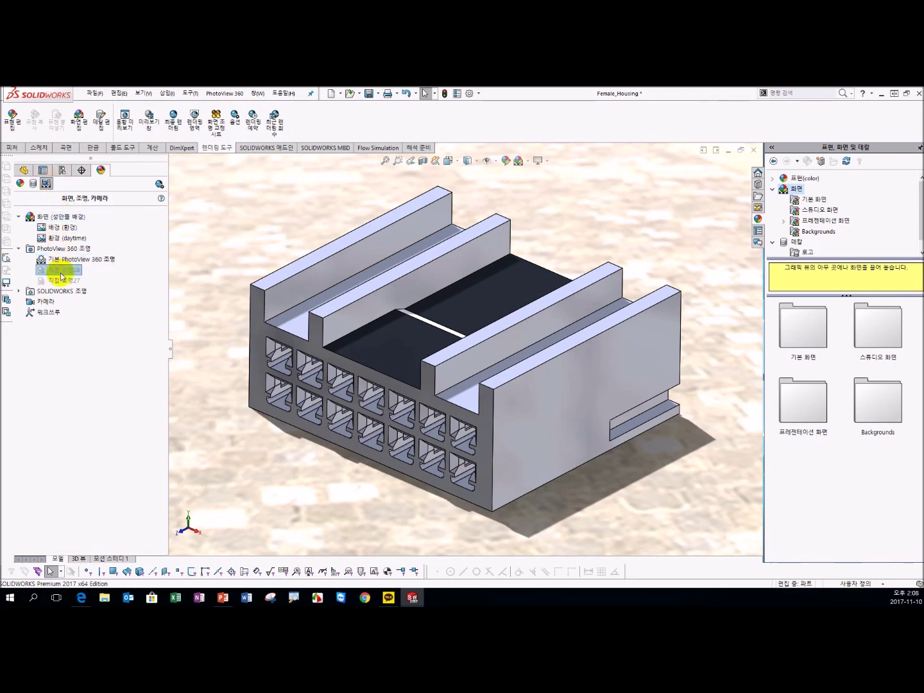
{"action": "left_click", "coordinate": [62, 281]}
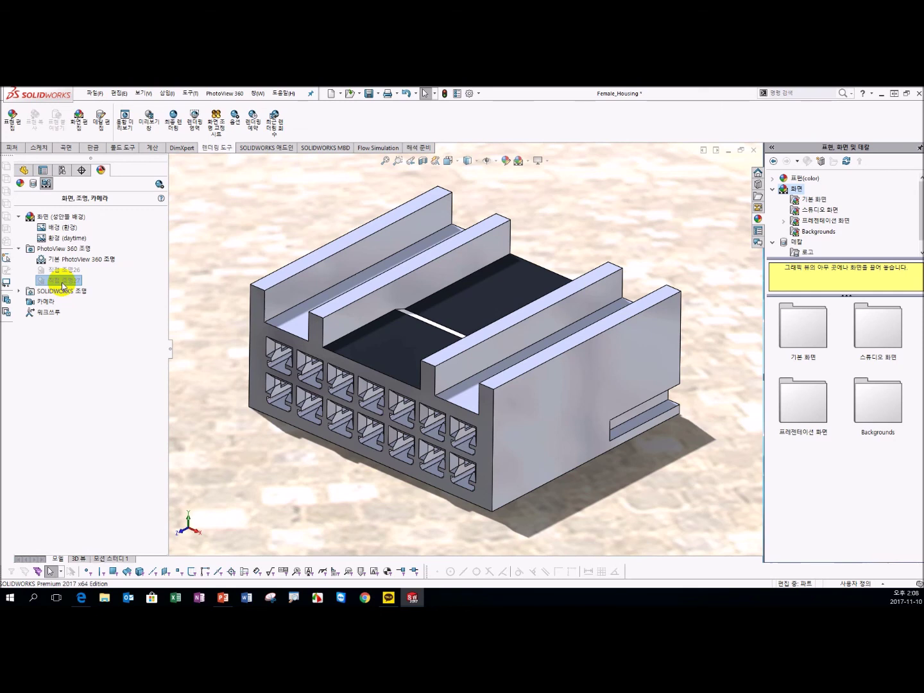
{"action": "left_click", "coordinate": [61, 216]}
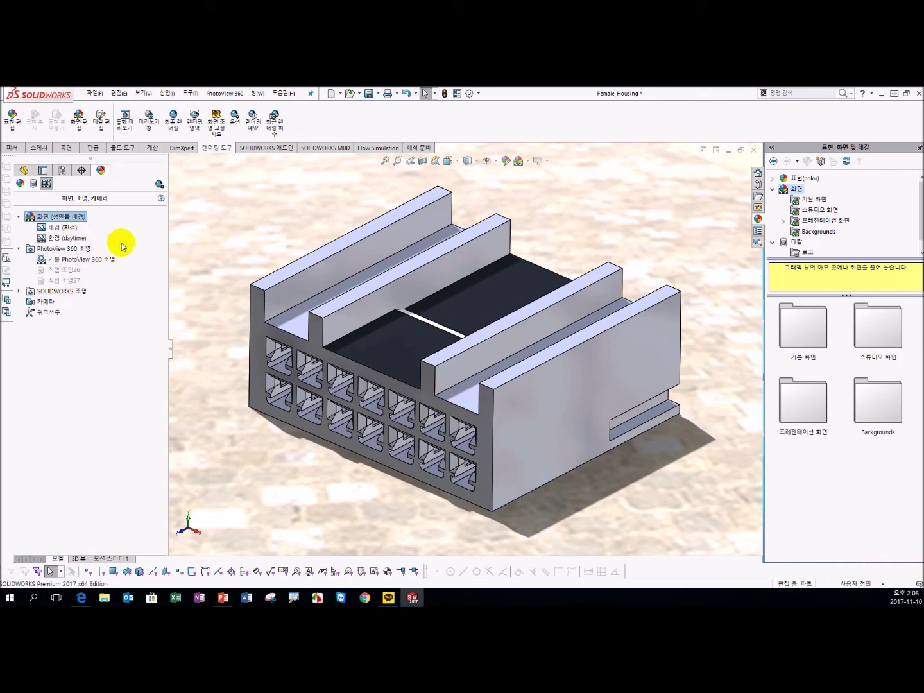
{"action": "left_click", "coordinate": [19, 227]}
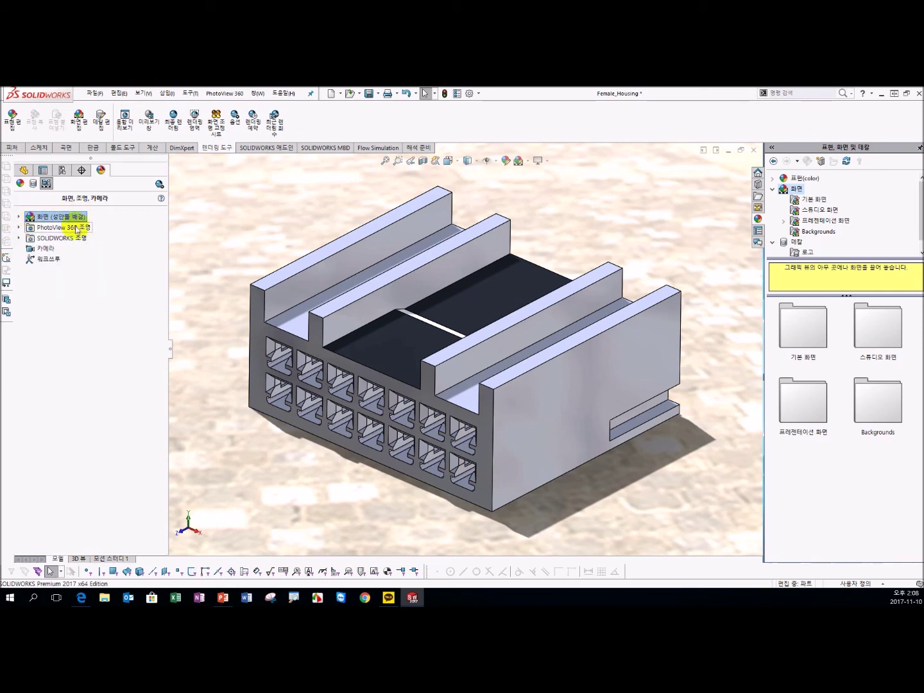
{"action": "left_click", "coordinate": [77, 227]}
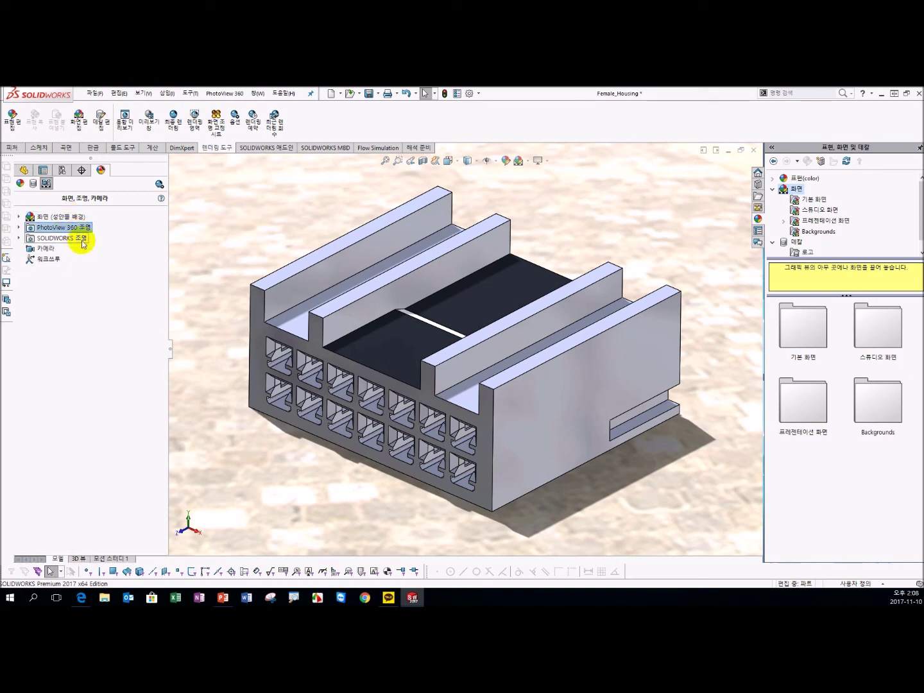
{"action": "left_click", "coordinate": [44, 217]}
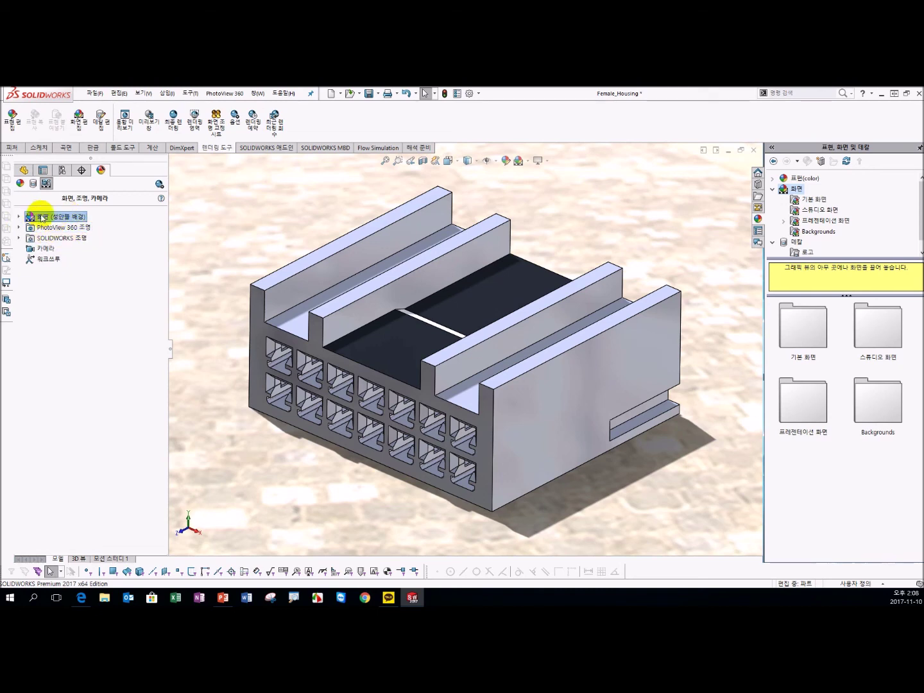
{"action": "left_click", "coordinate": [235, 125]}
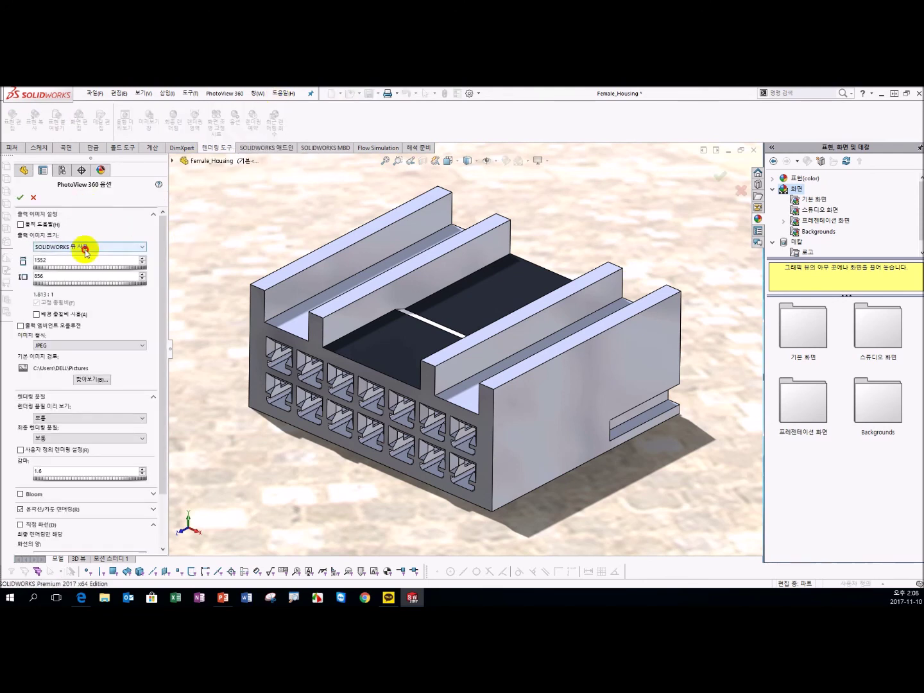
Keep output size matching the SOLIDWORKS view and preview quality at 보통, then accept PhotoView 360 Options
{"action": "left_click", "coordinate": [90, 247]}
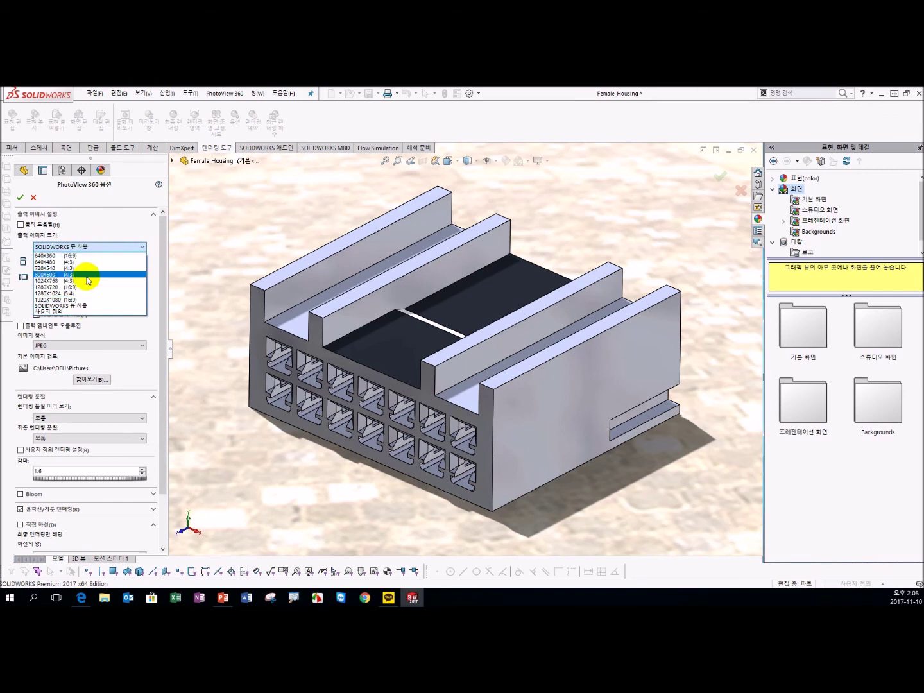
{"action": "left_click", "coordinate": [119, 246]}
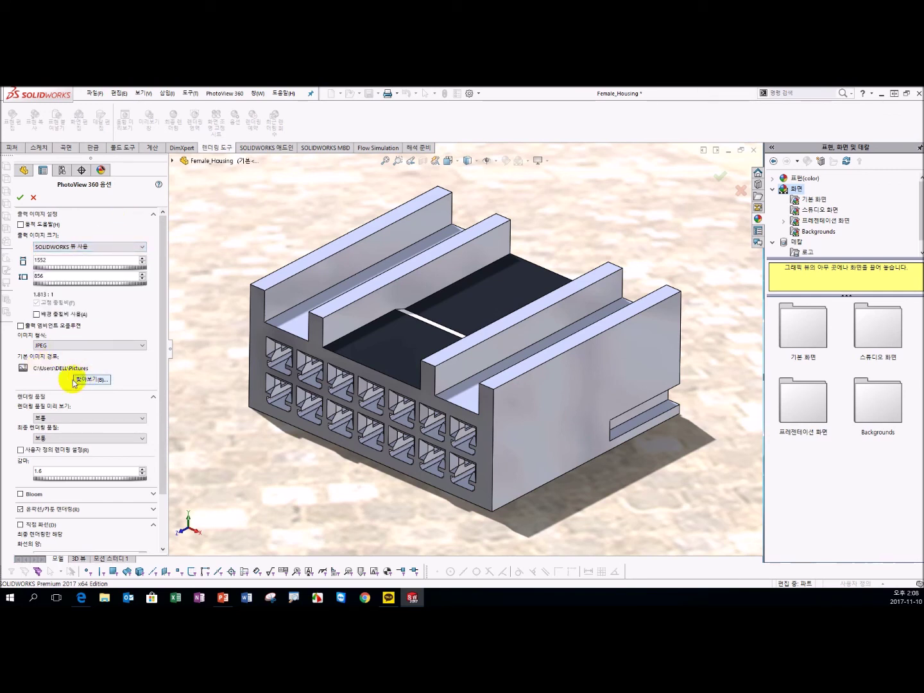
{"action": "left_click", "coordinate": [83, 346]}
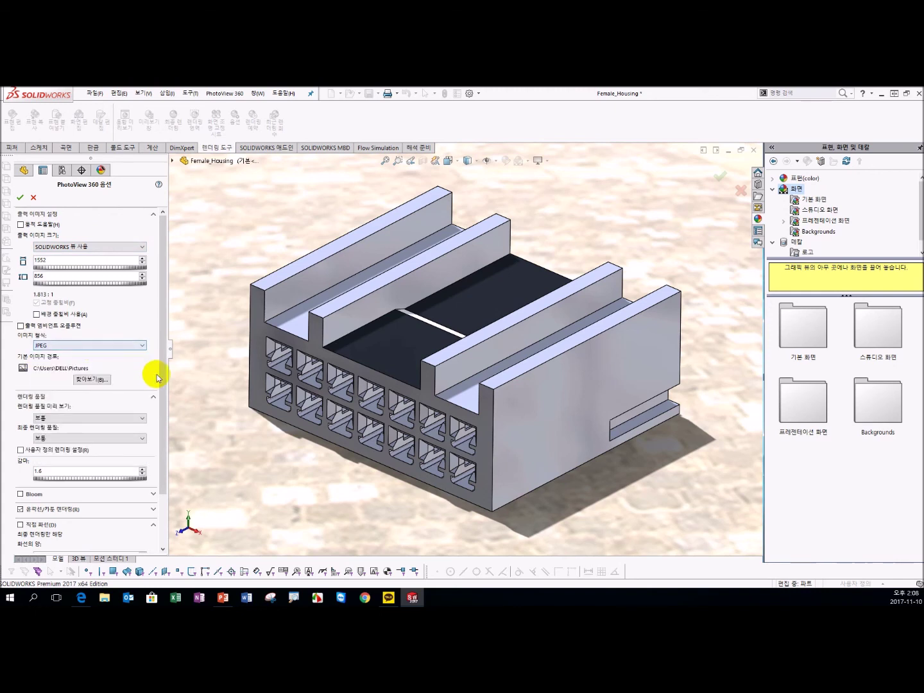
{"action": "scroll", "coordinate": [157, 380], "scroll_direction": "down", "scroll_amount": 1}
{"action": "scroll", "coordinate": [154, 382], "scroll_direction": "down", "scroll_amount": 1}
{"action": "left_click", "coordinate": [80, 363]}
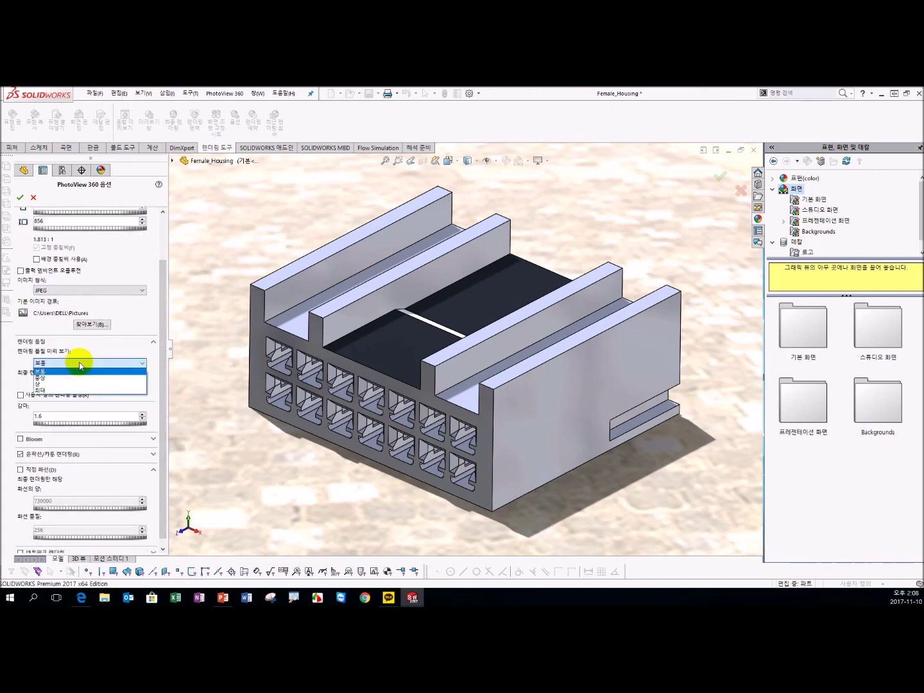
{"action": "left_click", "coordinate": [81, 364]}
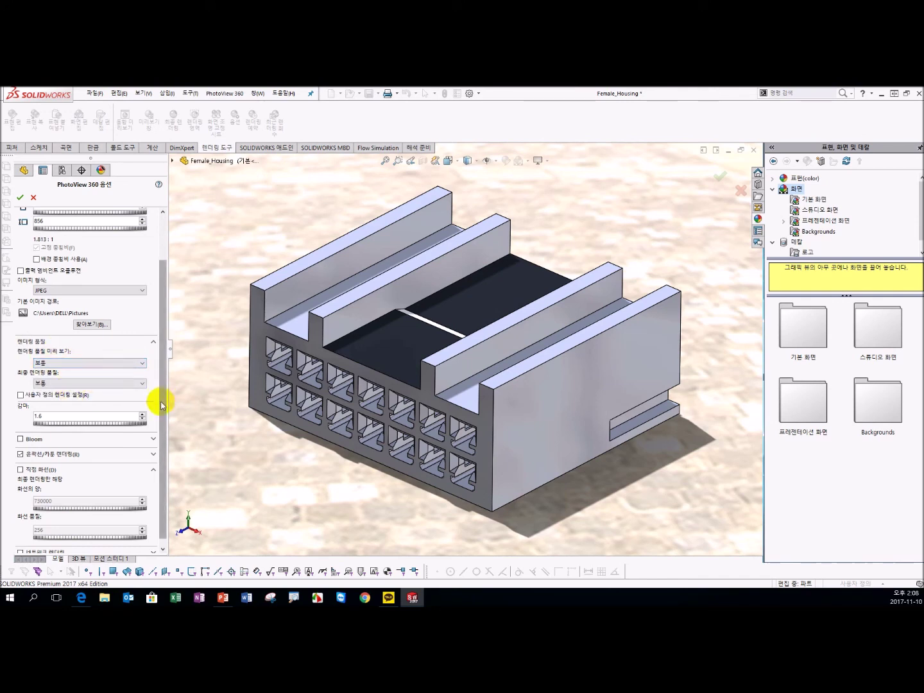
{"action": "scroll", "coordinate": [162, 405], "scroll_direction": "down", "scroll_amount": 1}
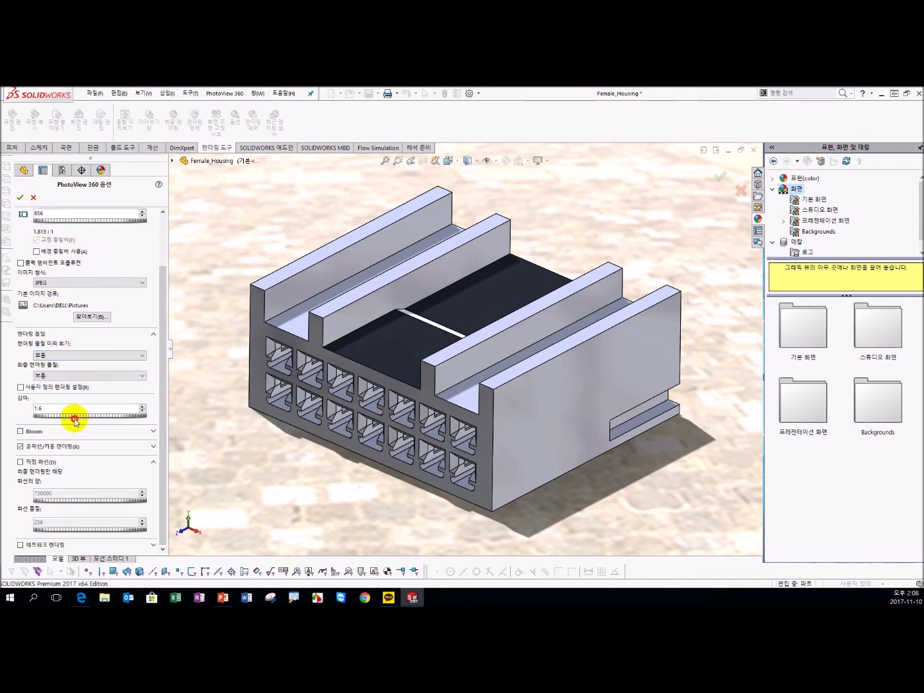
{"action": "left_click", "coordinate": [20, 197]}
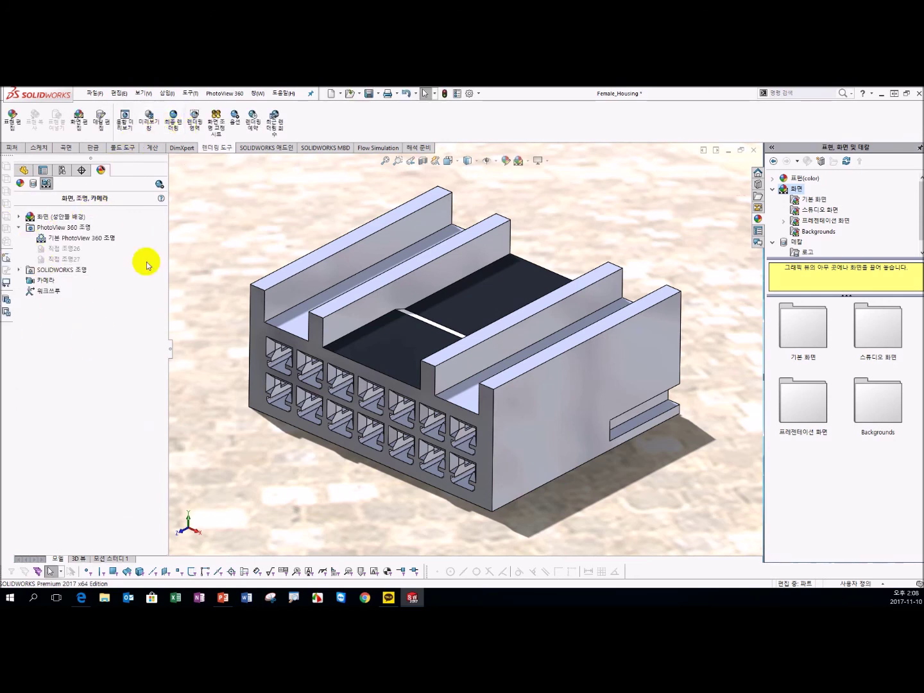
{"action": "left_click", "coordinate": [159, 130]}
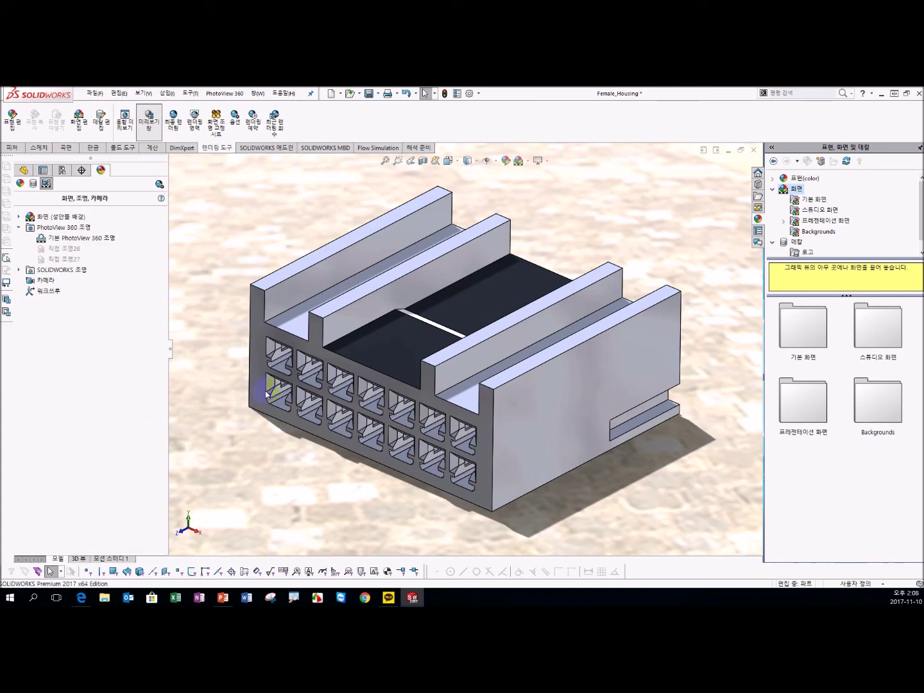
{"action": "left_click", "coordinate": [160, 136]}
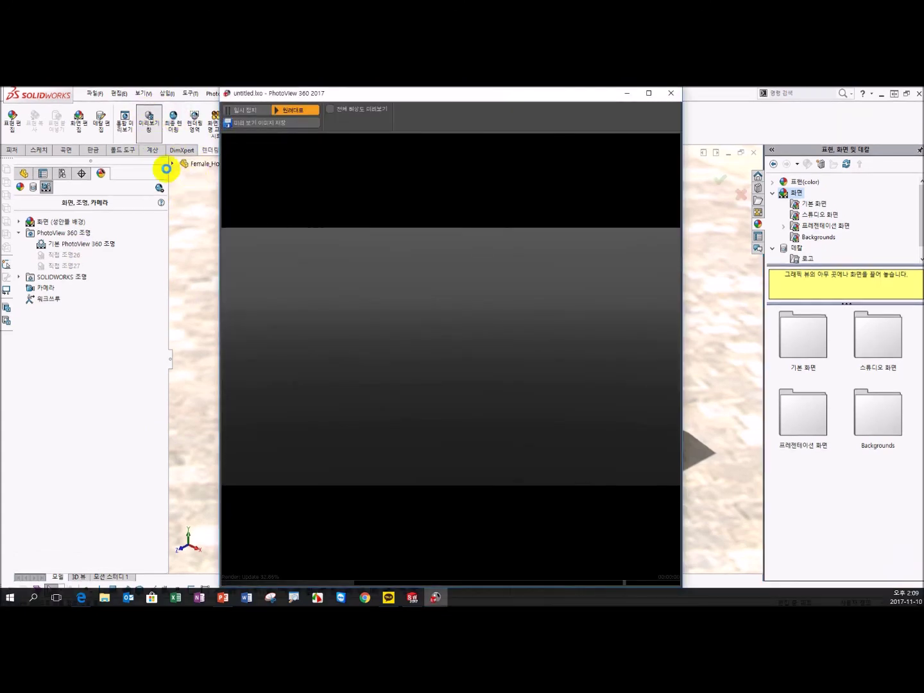
{"action": "left_click", "coordinate": [213, 134]}
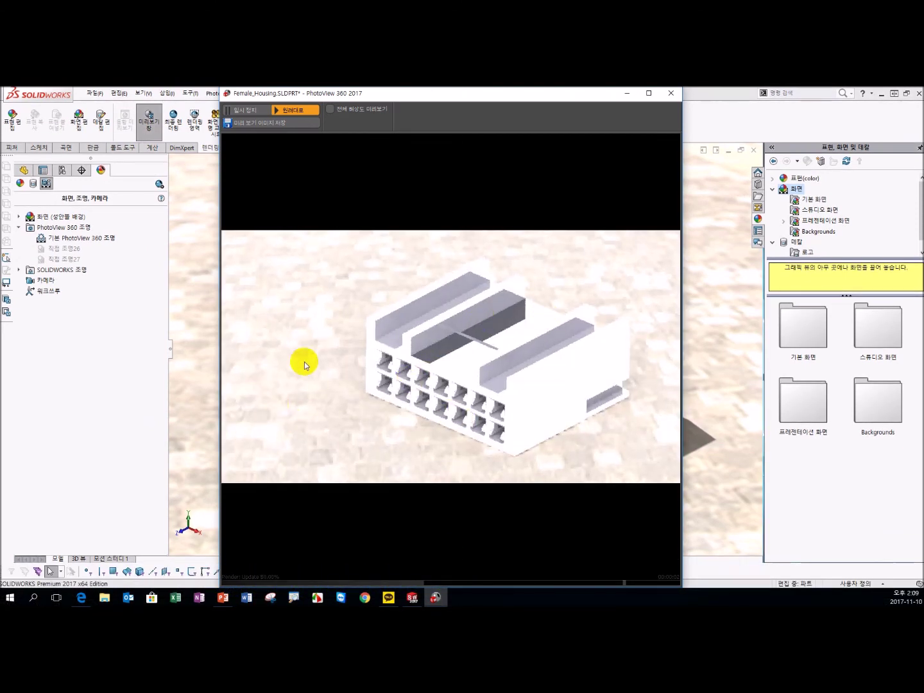
{"action": "left_click", "coordinate": [671, 94]}
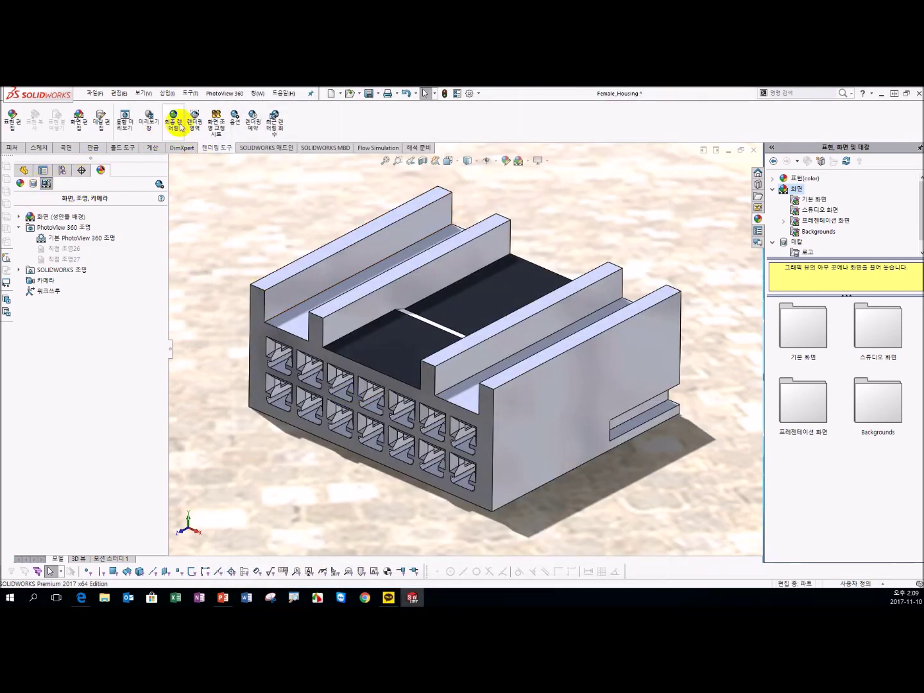
Run a final render of the connector, then apply a 69° hue offset in advanced image processing
{"action": "left_click", "coordinate": [60, 217]}
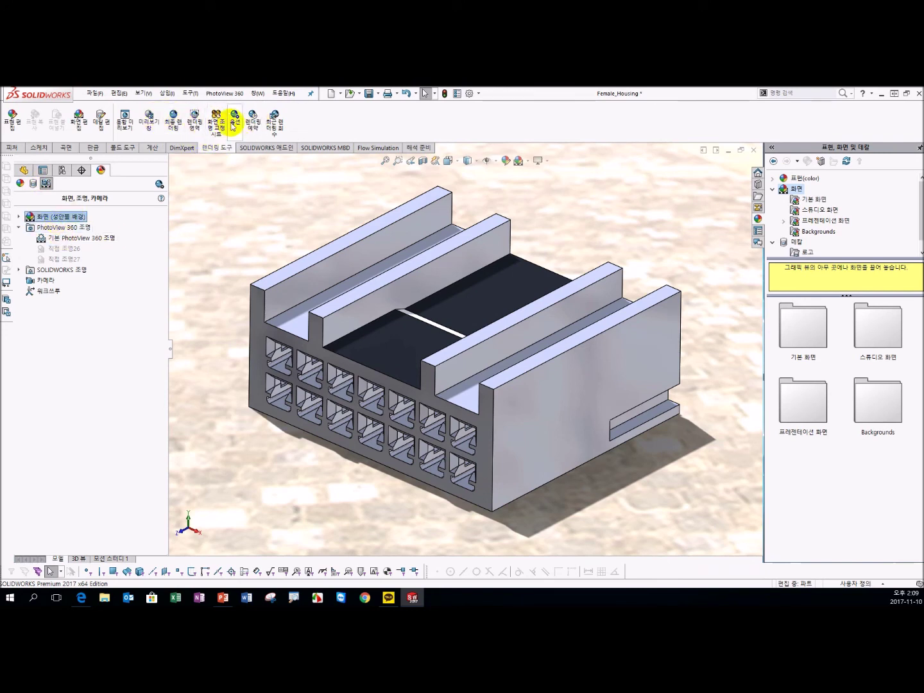
{"action": "left_click", "coordinate": [173, 117]}
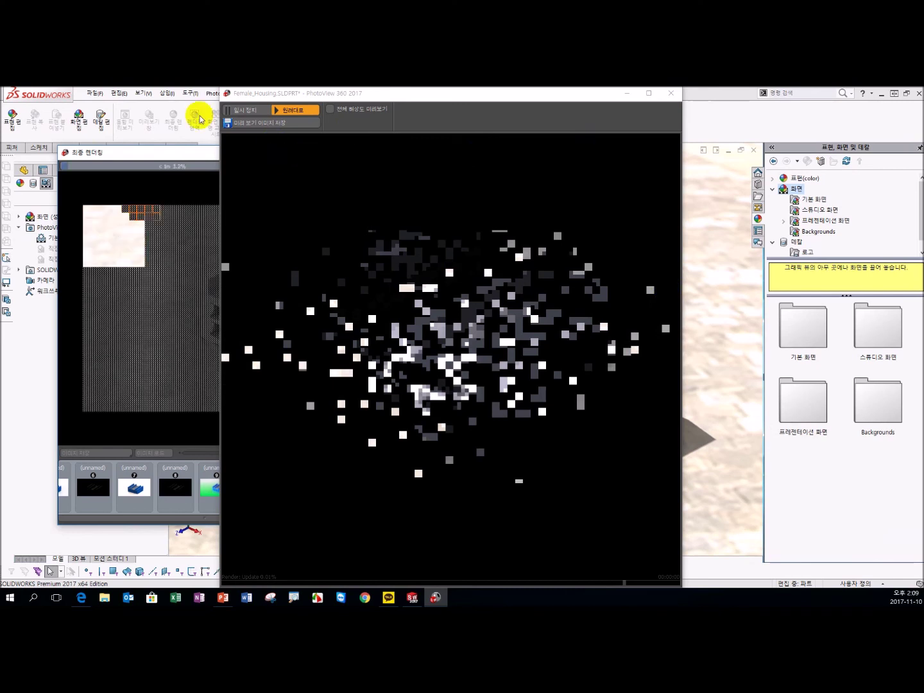
{"action": "left_click", "coordinate": [143, 157]}
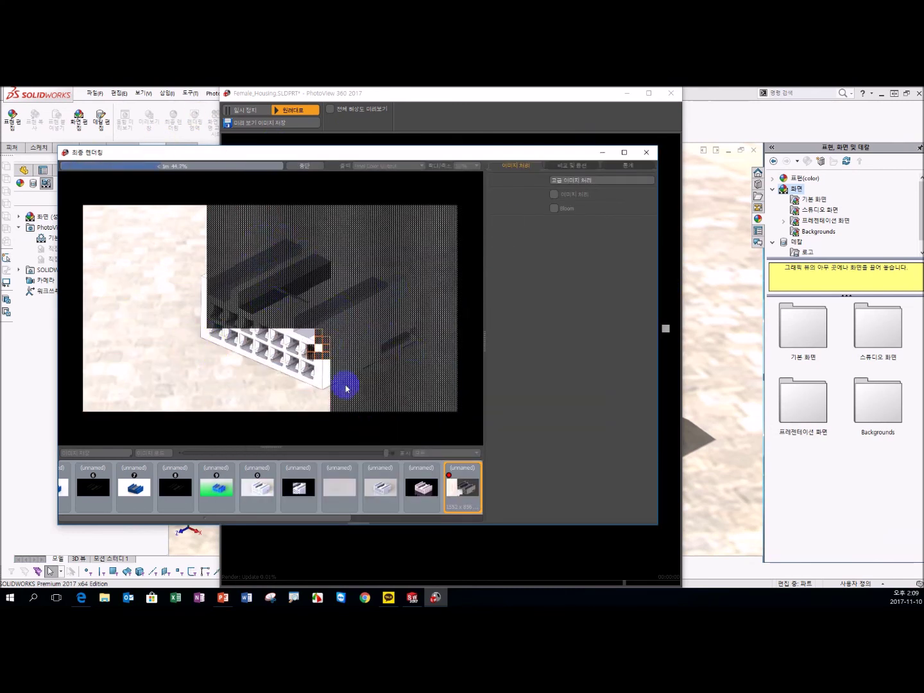
{"action": "left_click", "coordinate": [576, 182]}
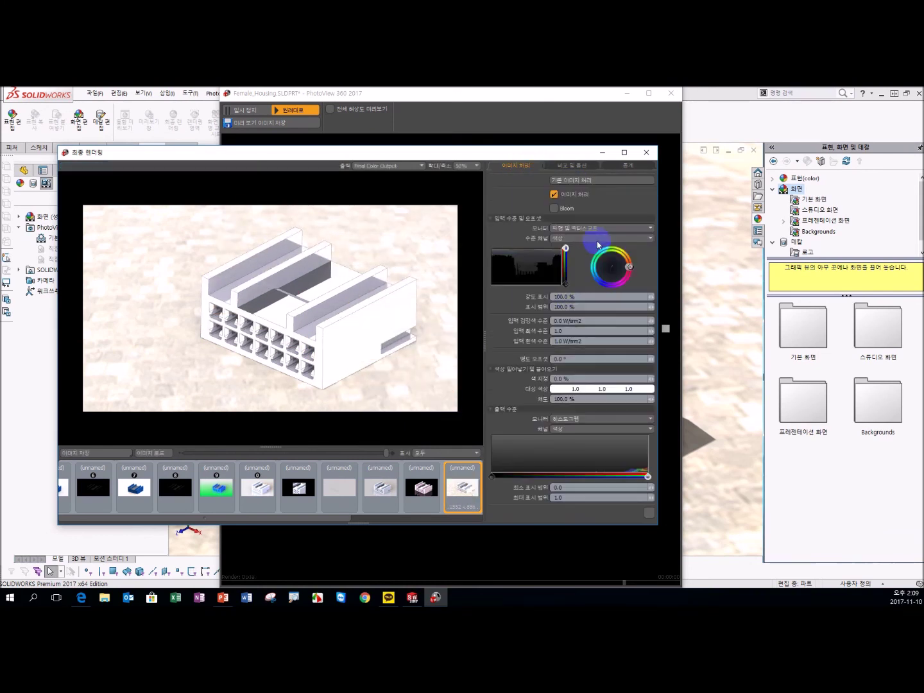
{"action": "mouse_move", "coordinate": [620, 263]}
{"action": "left_mouse_down"}
{"action": "mouse_move", "coordinate": [628, 254]}
{"action": "mouse_move", "coordinate": [631, 276]}
{"action": "mouse_move", "coordinate": [621, 255]}
{"action": "mouse_move", "coordinate": [627, 267]}
{"action": "left_mouse_up"}
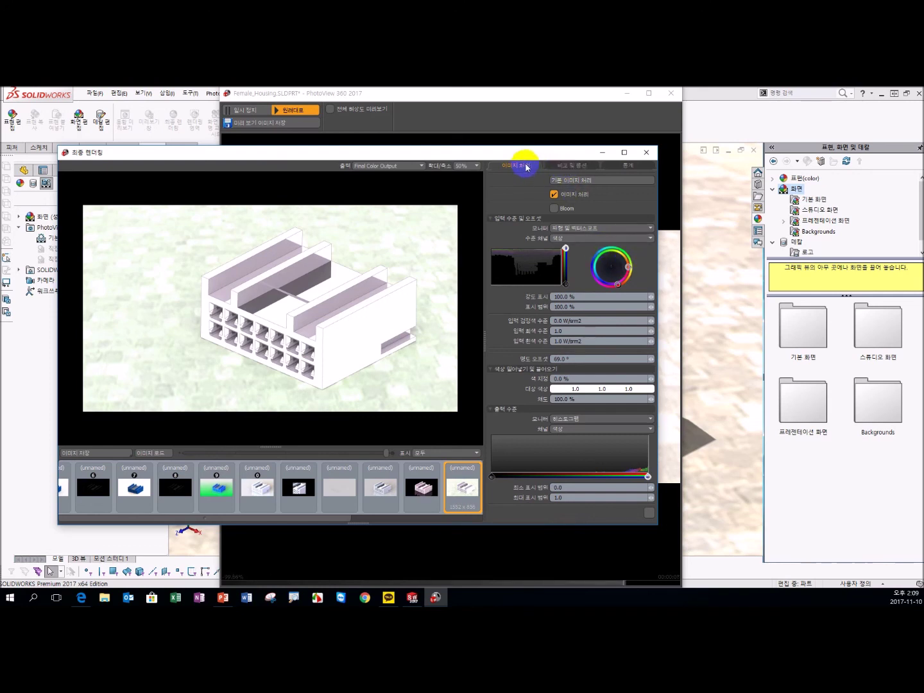
Enable Bloom in basic image processing, trying 50% before settling on a 30% threshold
{"action": "left_click", "coordinate": [581, 179]}
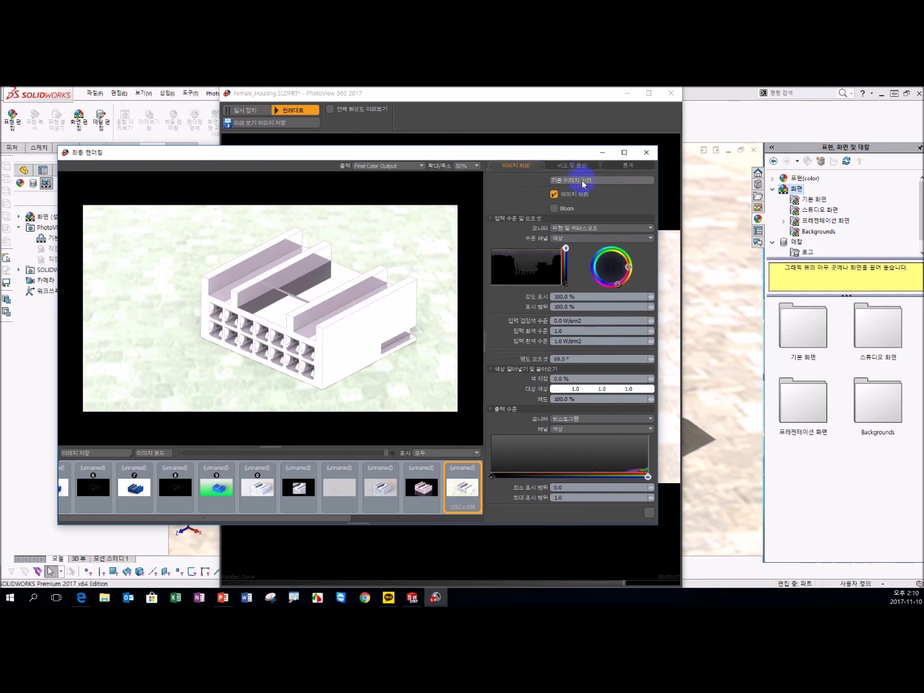
{"action": "left_click", "coordinate": [556, 209]}
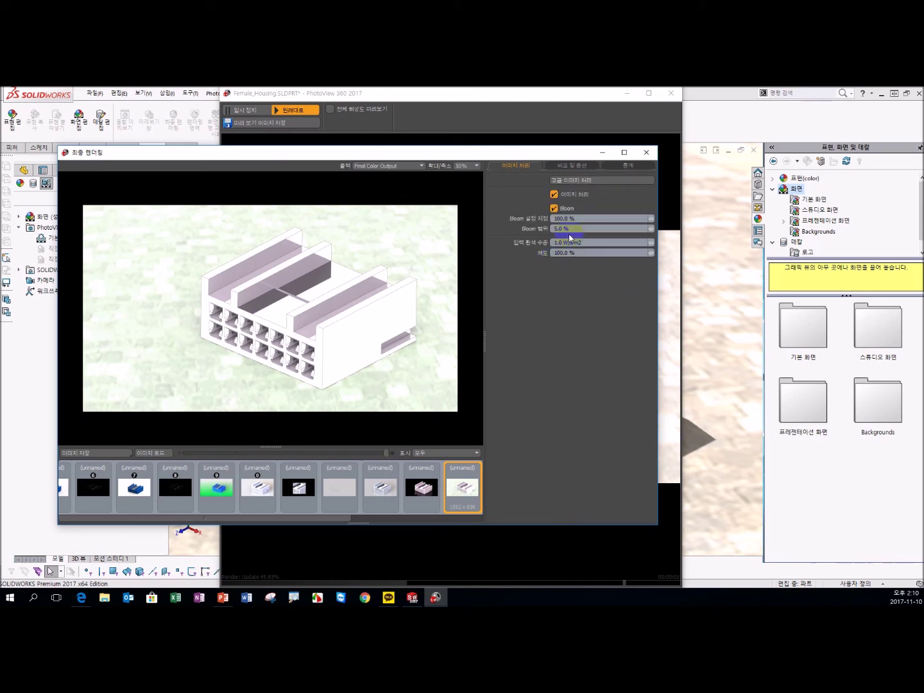
{"action": "left_click", "coordinate": [512, 219]}
{"action": "type", "text": "50"}
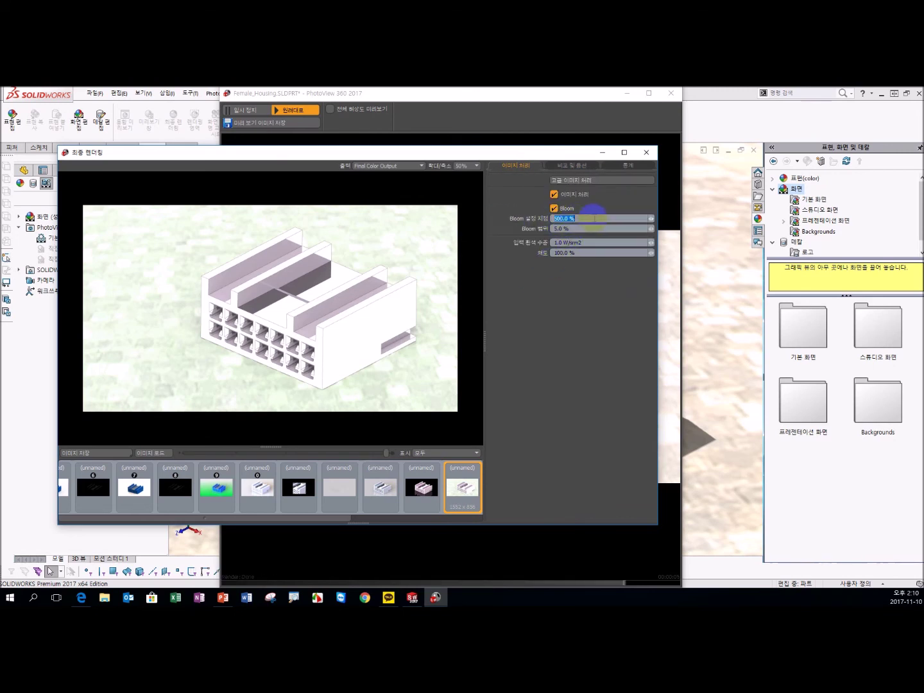
{"action": "left_click", "coordinate": [477, 219]}
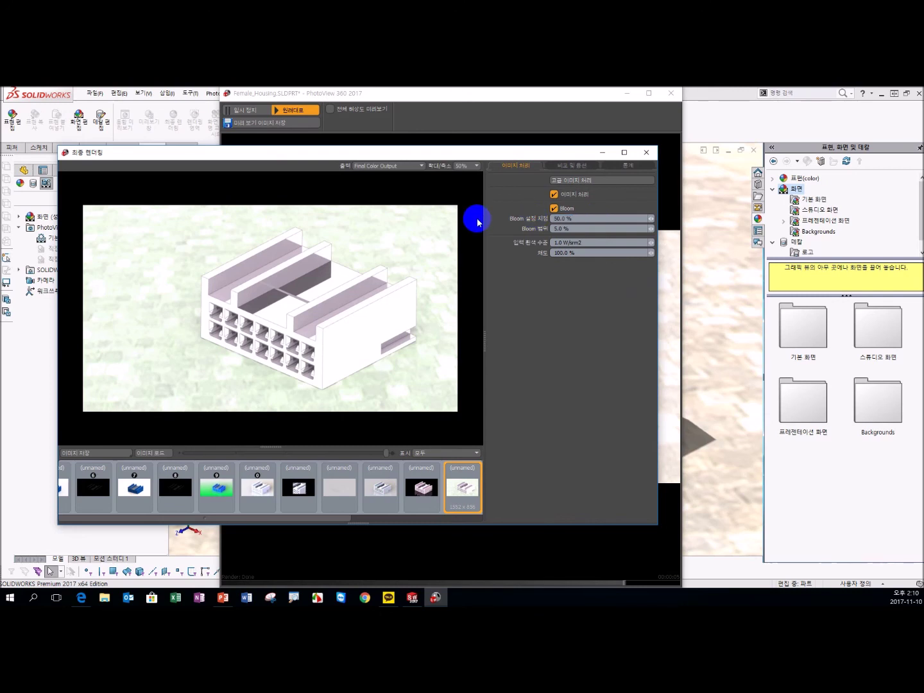
{"action": "left_click", "coordinate": [598, 239]}
{"action": "left_click_drag", "start_coordinate": [587, 222], "coordinate": [419, 220]}
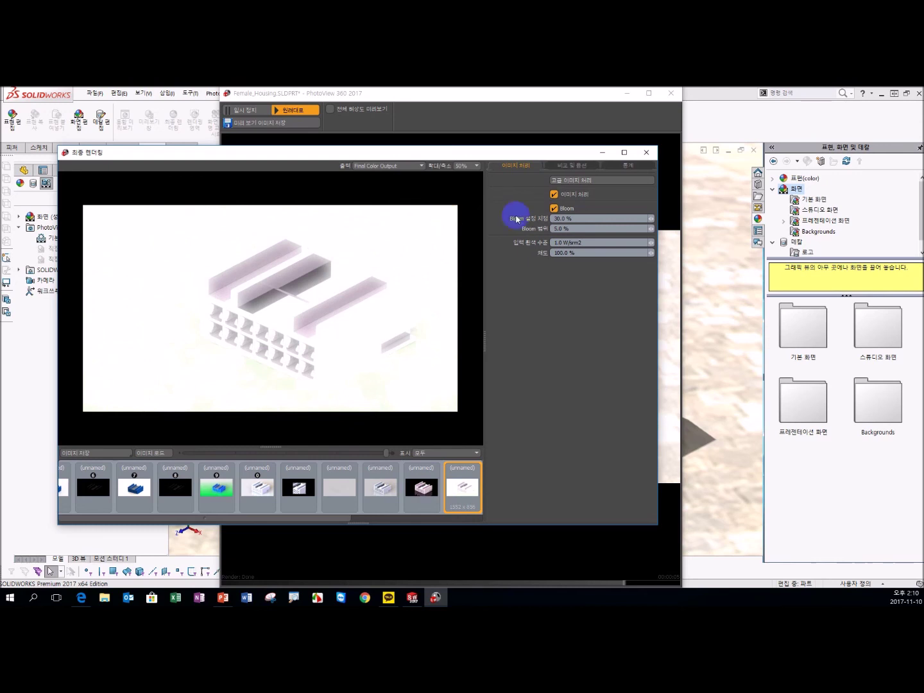
{"action": "left_click_drag", "start_coordinate": [580, 219], "coordinate": [478, 217]}
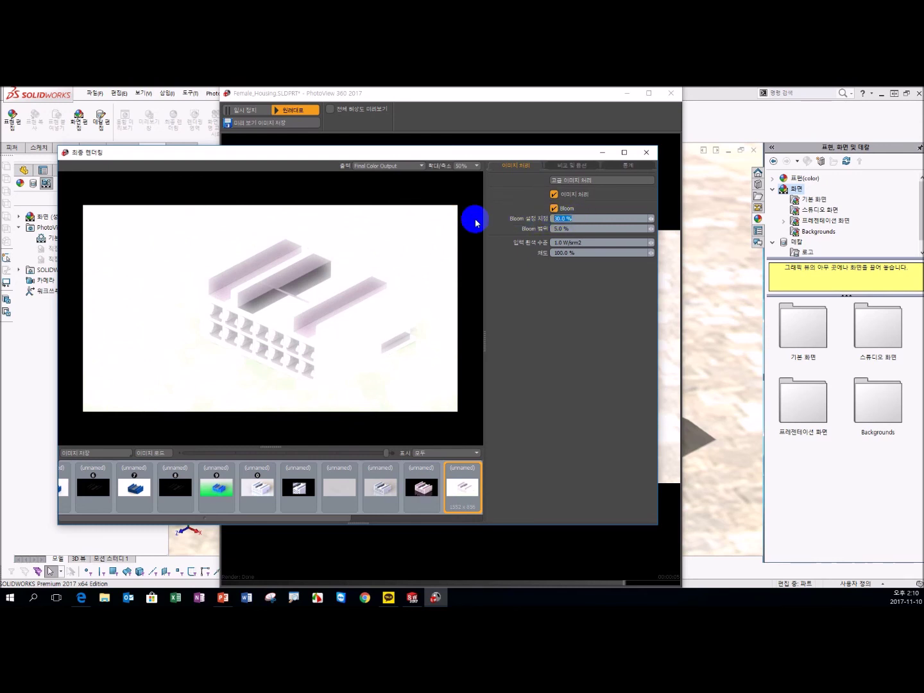
{"action": "left_click", "coordinate": [565, 169]}
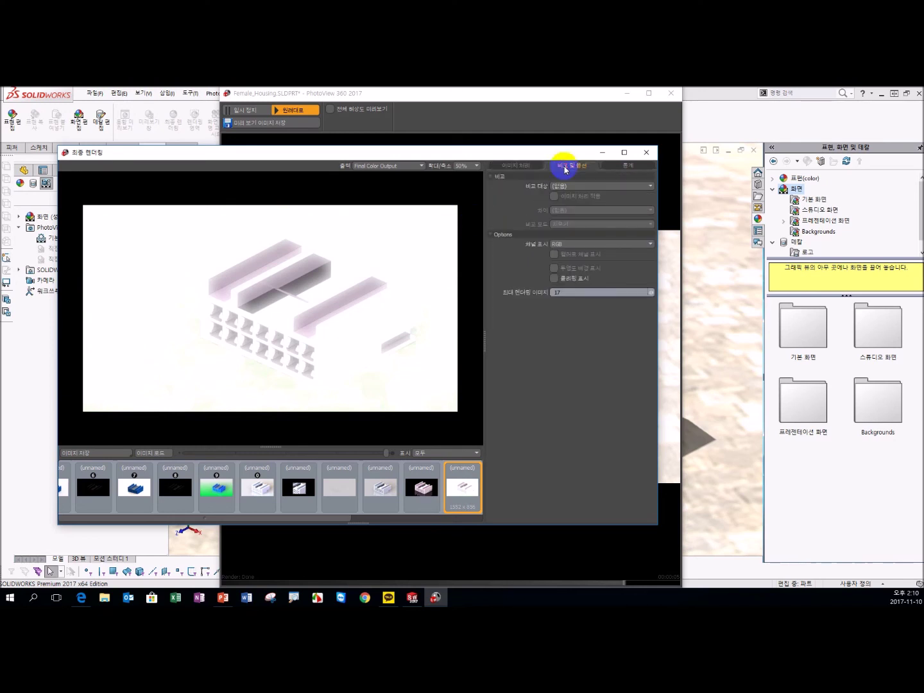
Wipe-compare the earlier pink render (A) against the latest bloomed render (B) as Second Selected Image
{"action": "left_click", "coordinate": [564, 187]}
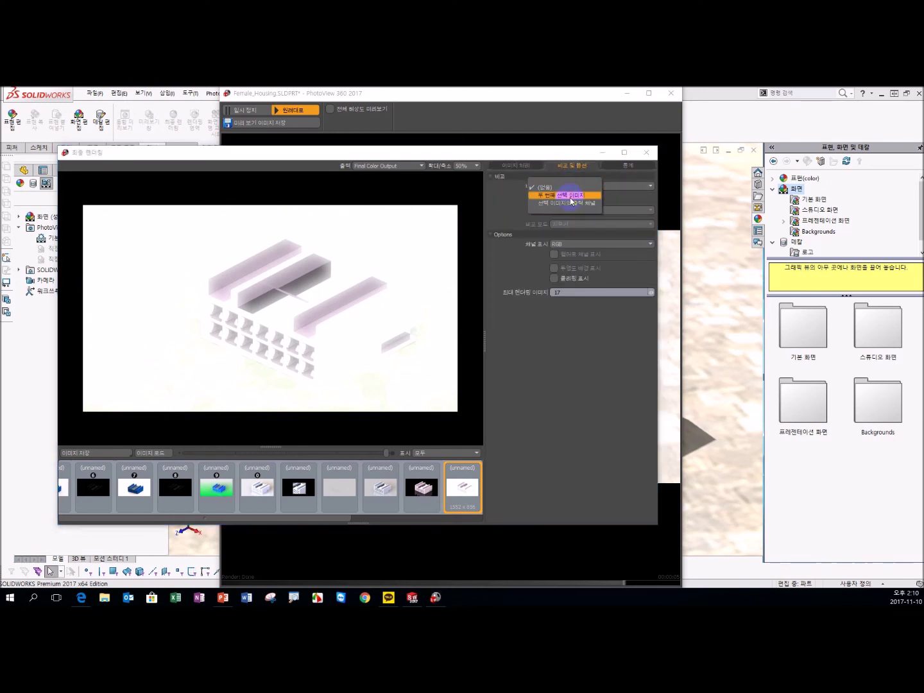
{"action": "left_click", "coordinate": [565, 194]}
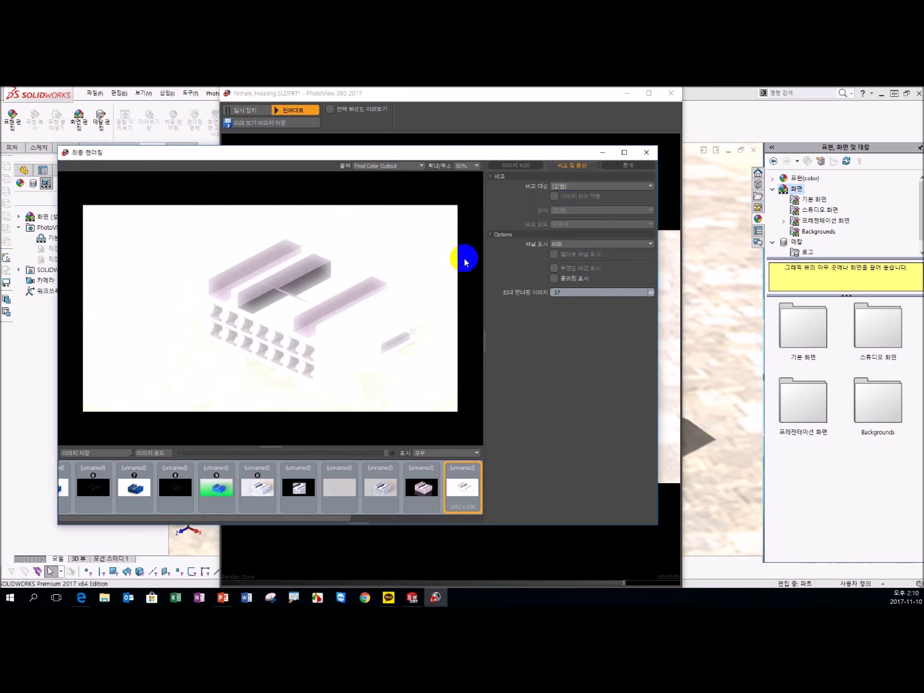
{"action": "left_click", "coordinate": [421, 495]}
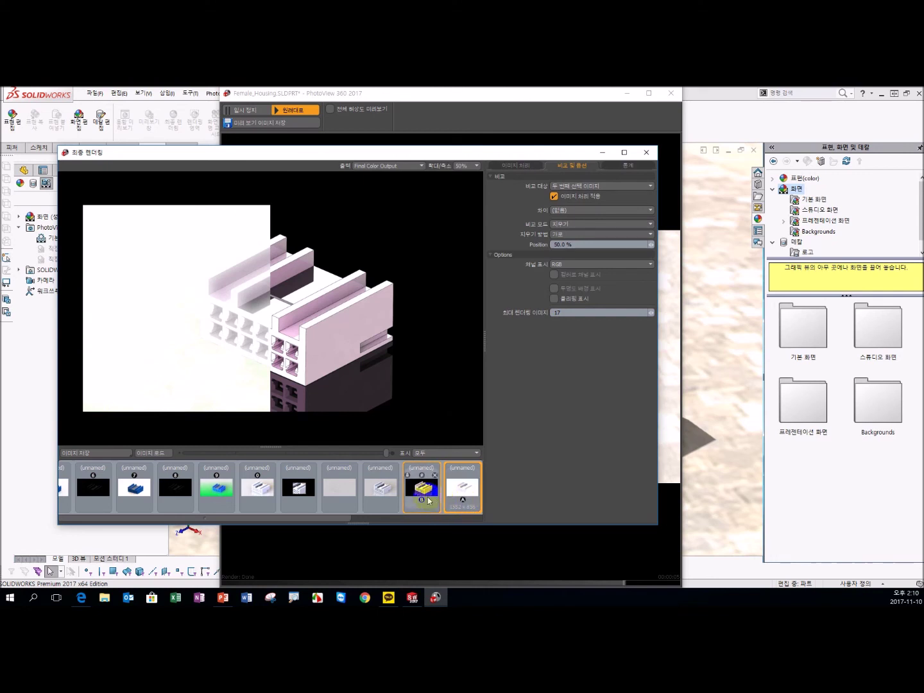
{"action": "left_click_drag", "start_coordinate": [329, 406], "coordinate": [329, 392]}
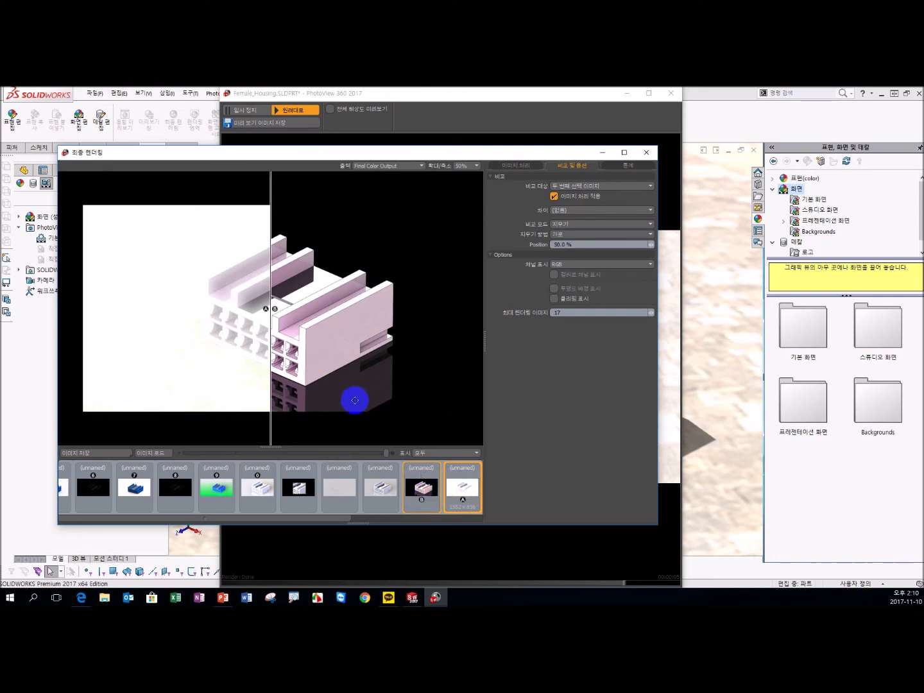
{"action": "left_click", "coordinate": [410, 494]}
{"action": "mouse_move", "coordinate": [463, 488]}
{"action": "left_click", "coordinate": [449, 497]}
{"action": "left_click", "coordinate": [469, 507]}
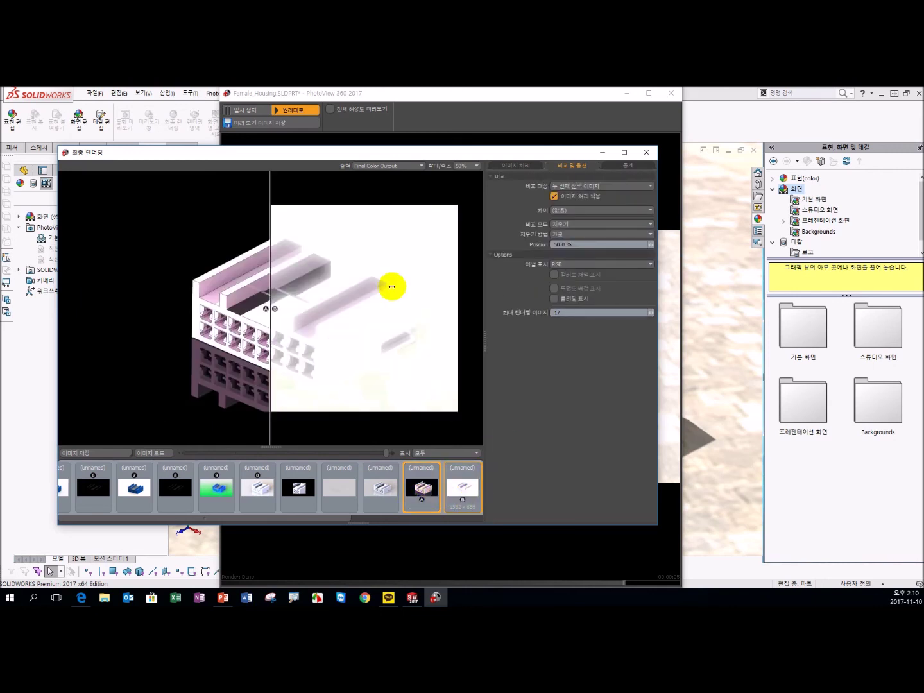
Check the render statistics, then close the Final Render window
{"action": "left_click", "coordinate": [619, 186]}
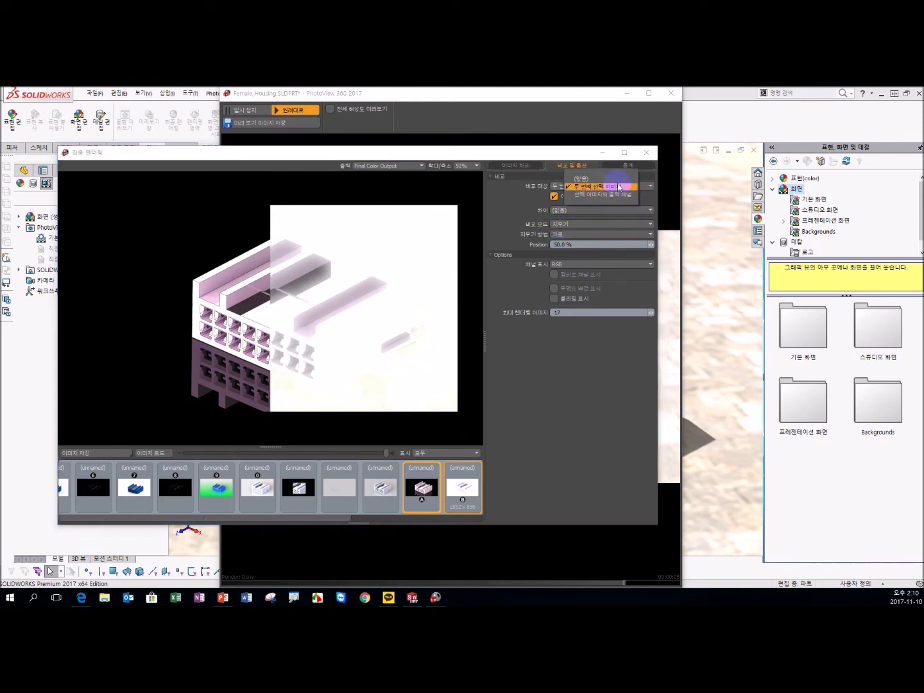
{"action": "left_click", "coordinate": [560, 328]}
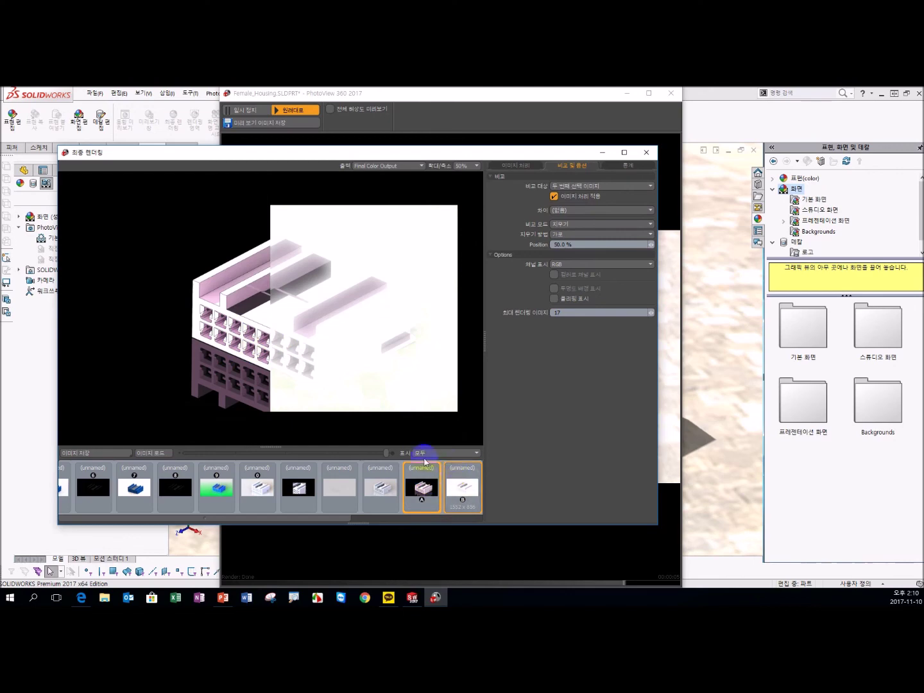
{"action": "left_click", "coordinate": [621, 165]}
{"action": "left_click", "coordinate": [519, 166]}
{"action": "left_click", "coordinate": [648, 153]}
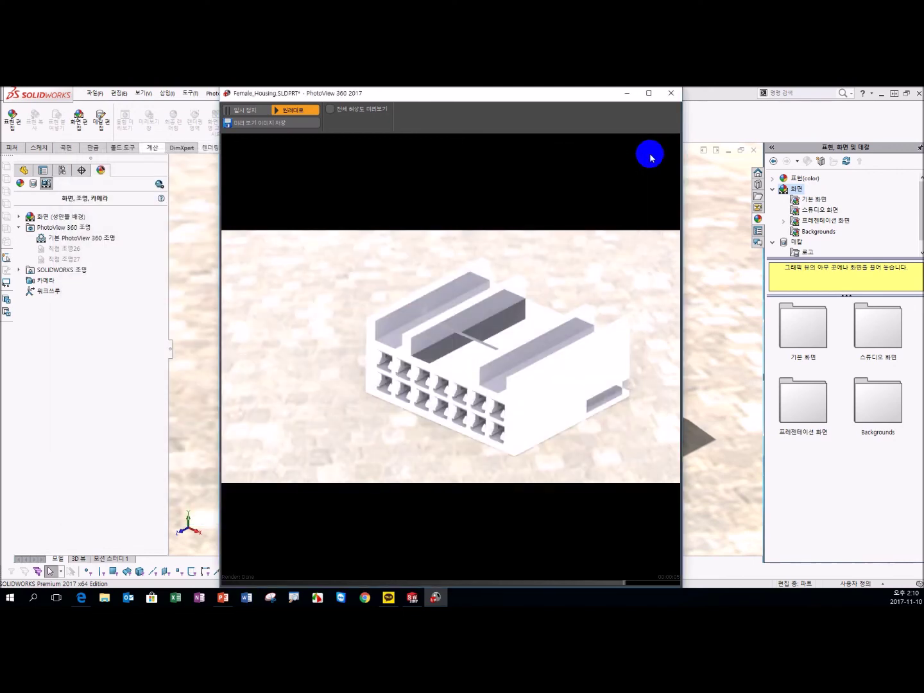
Close the PhotoView 360 courtyard preview window
{"action": "left_click", "coordinate": [671, 93]}
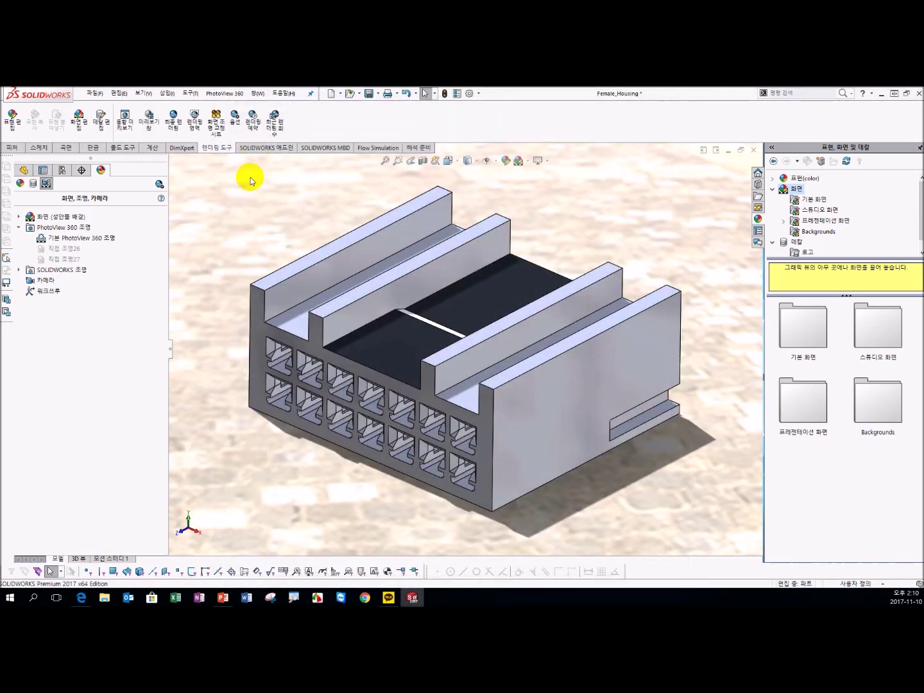